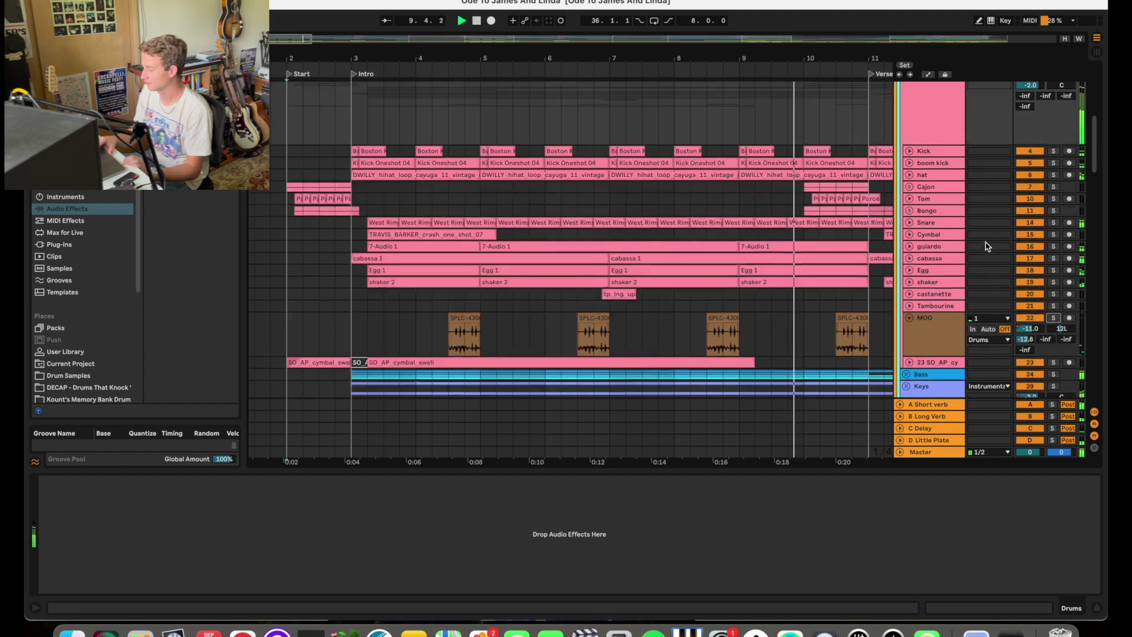
# - Solo the Drums group and enlarge the boom kick and Kick tracks so their waveforms are visible
pyautogui.click(1055, 140)
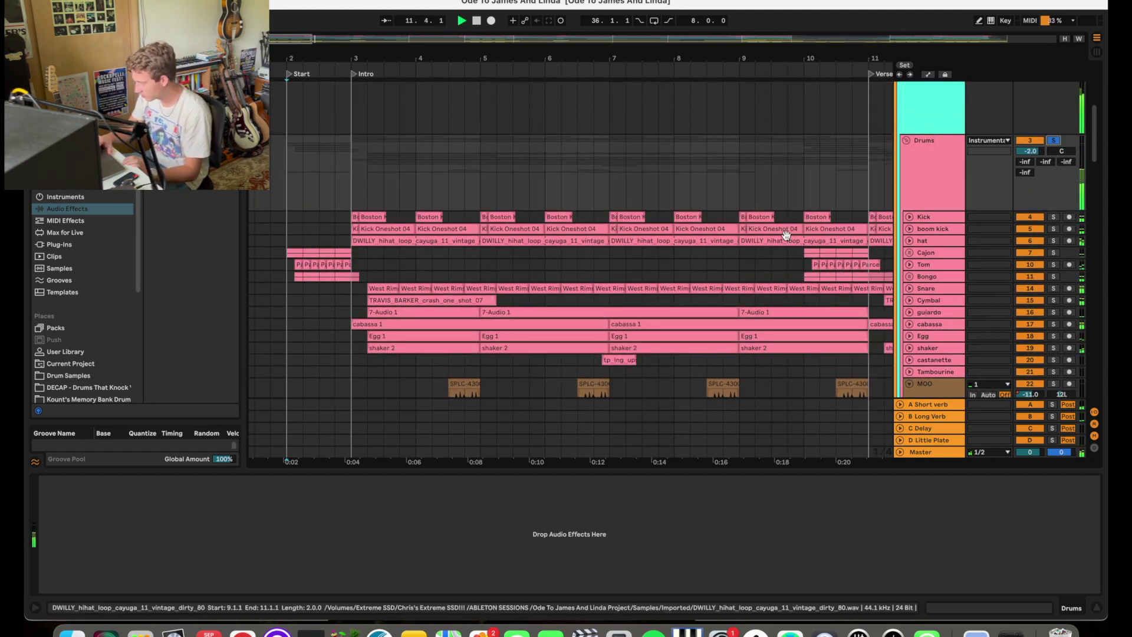
pyautogui.hscroll(10, 796, 222)
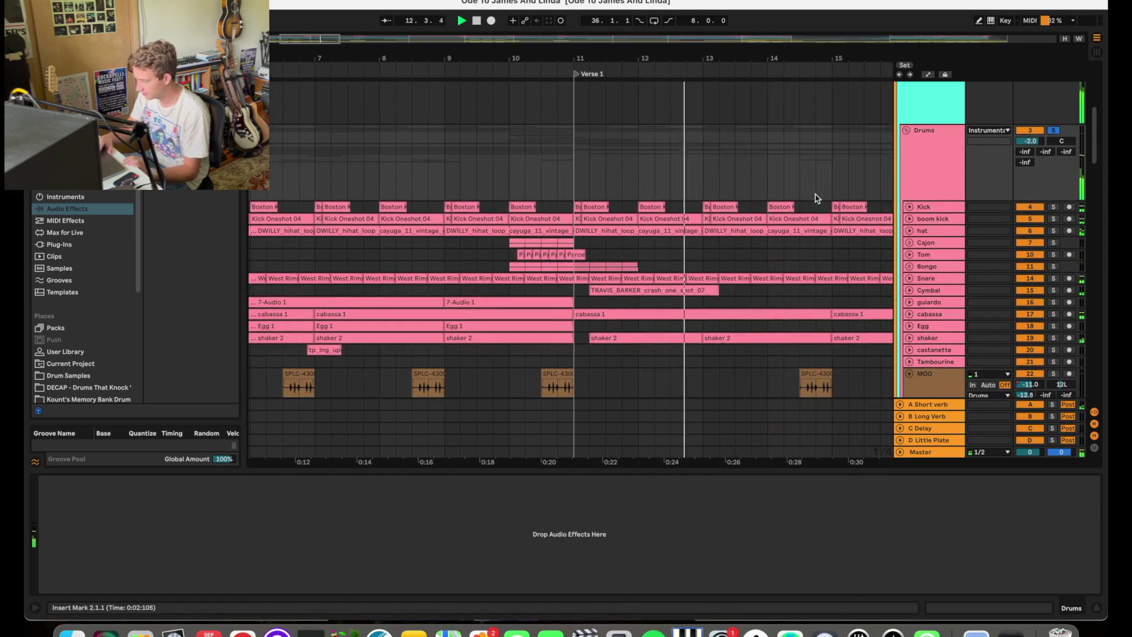
pyautogui.scroll(-2, 852, 205)
pyautogui.click(936, 192)
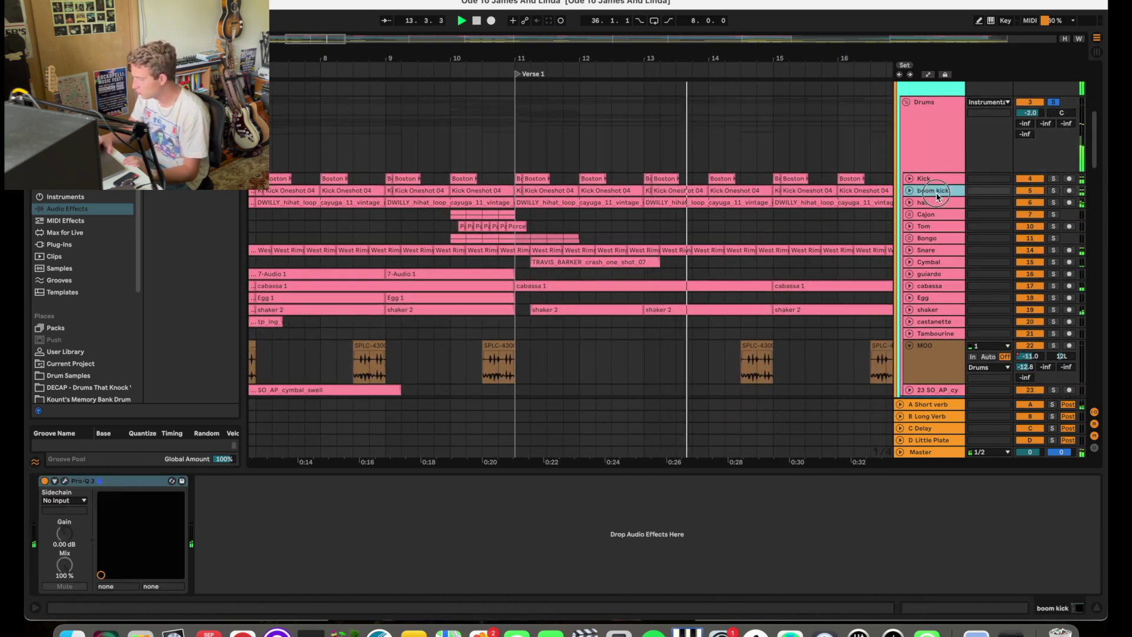
pyautogui.moveTo(923, 195); pyautogui.dragTo(920, 245)
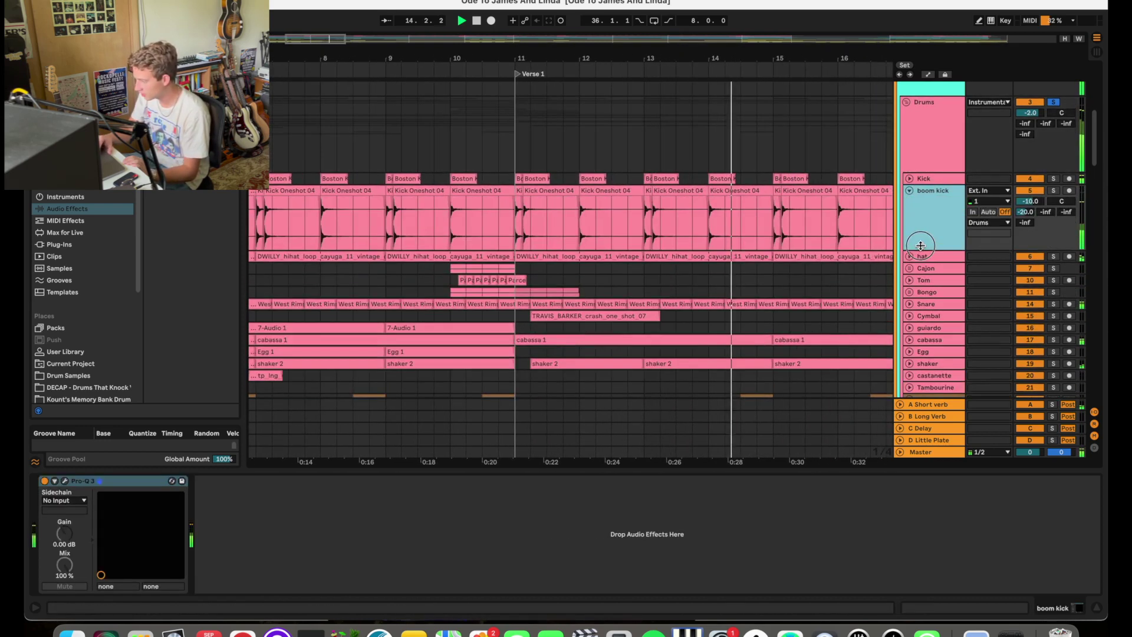
pyautogui.click(931, 179)
pyautogui.moveTo(917, 184); pyautogui.dragTo(918, 215)
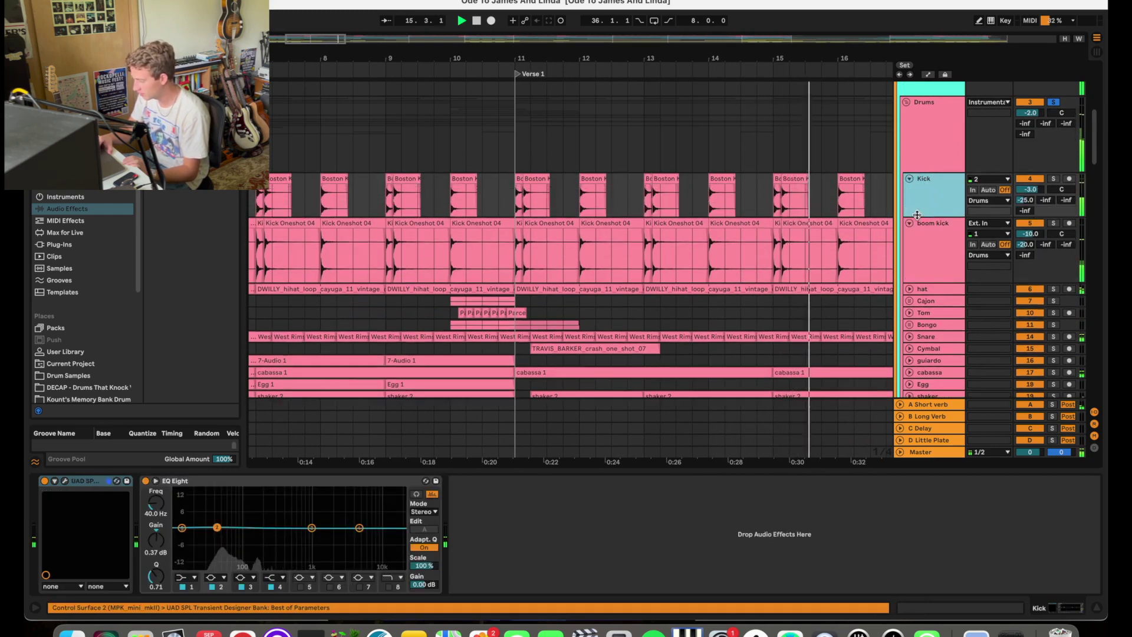
# - Unfold and solo the Cajon group to hear its two tracks, and return the solo to the whole Drums group
pyautogui.scroll(-5, 795, 237)
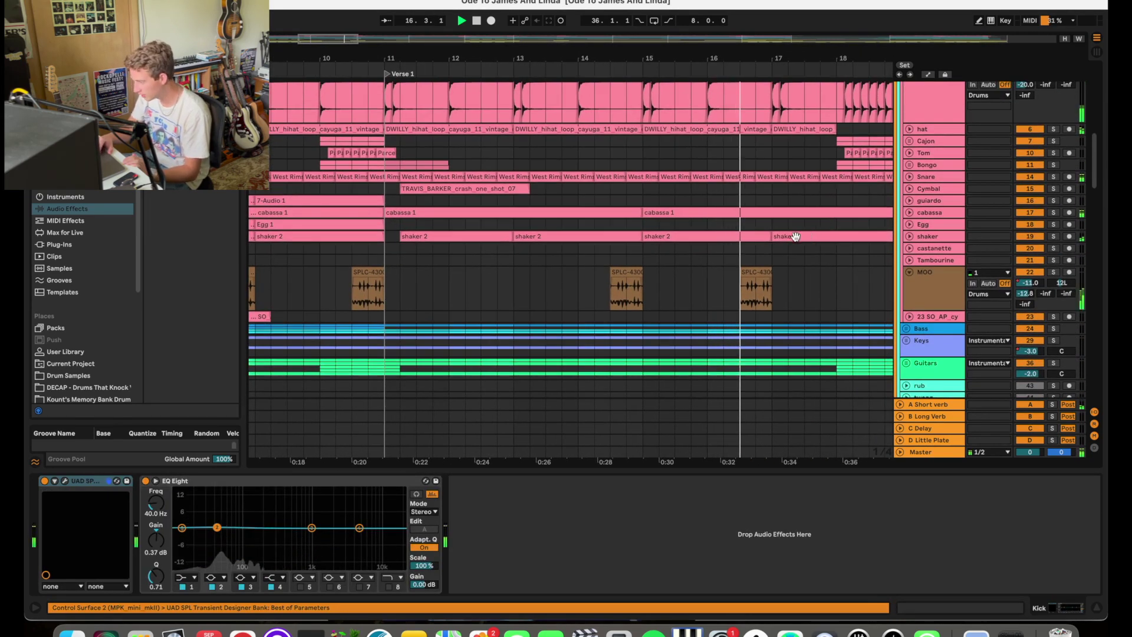
pyautogui.click(909, 141)
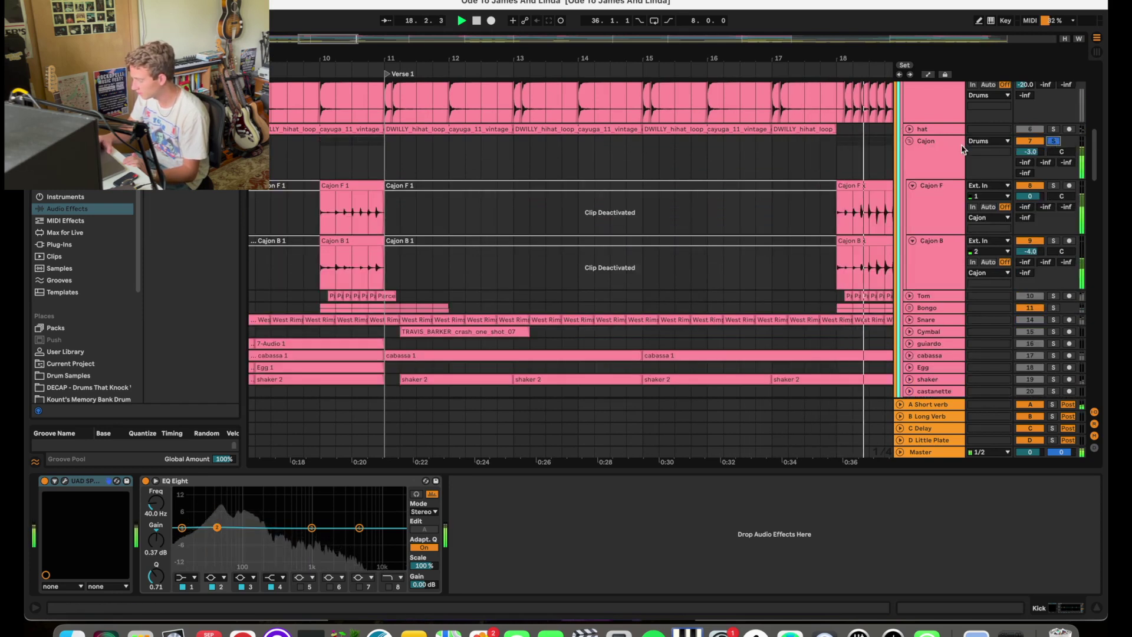
pyautogui.scroll(2, 833, 152)
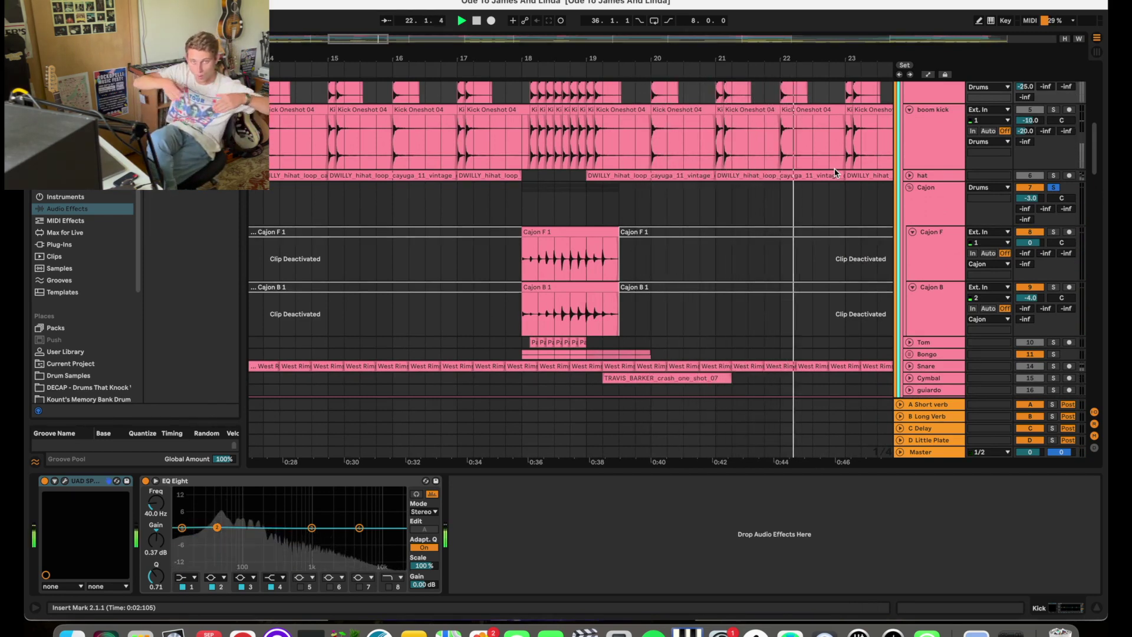
pyautogui.scroll(-8, 835, 172)
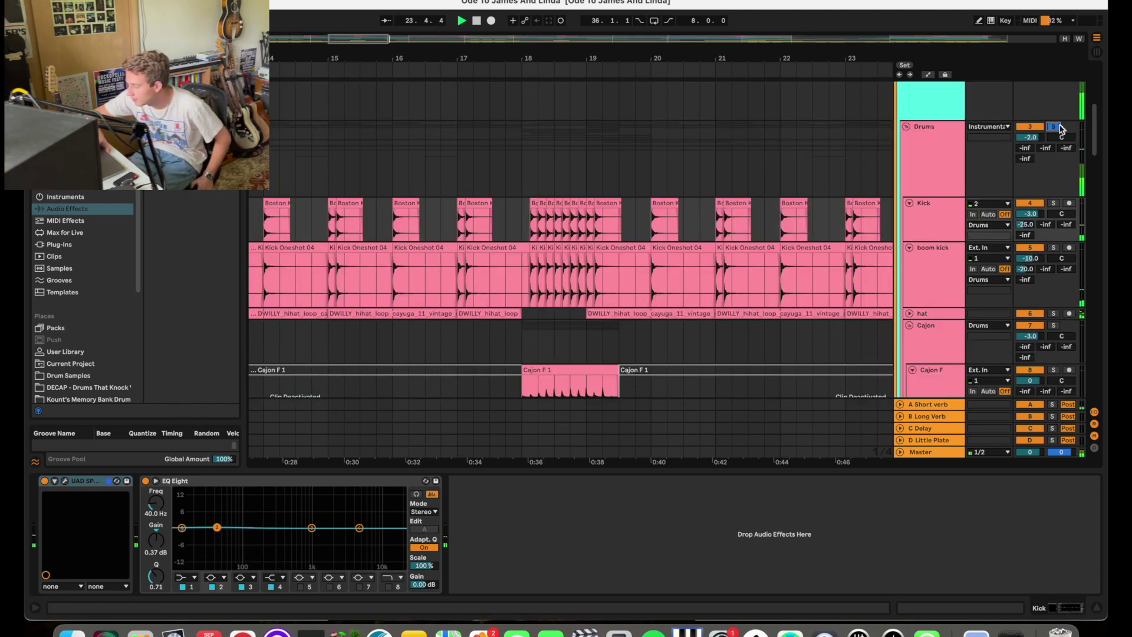
# - Review the drum and percussion tracks from Verse 1 through the Bridge, and fold the MOO track
pyautogui.hscroll(5, 690, 196)
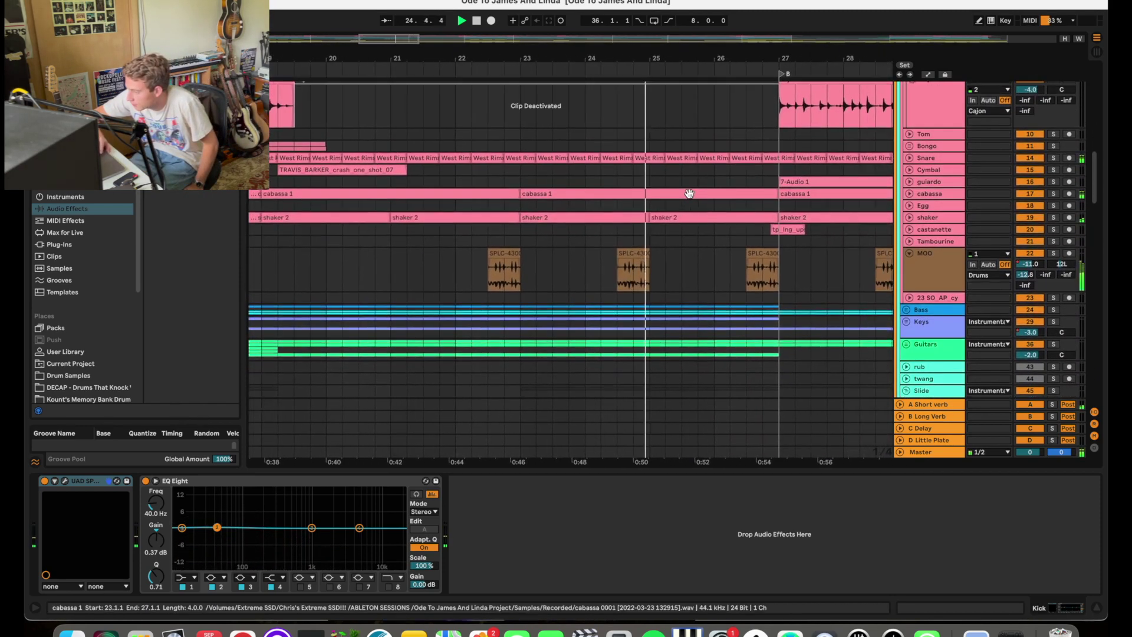
pyautogui.scroll(3, 690, 196)
pyautogui.scroll(-3, 689, 193)
pyautogui.scroll(-1, 689, 194)
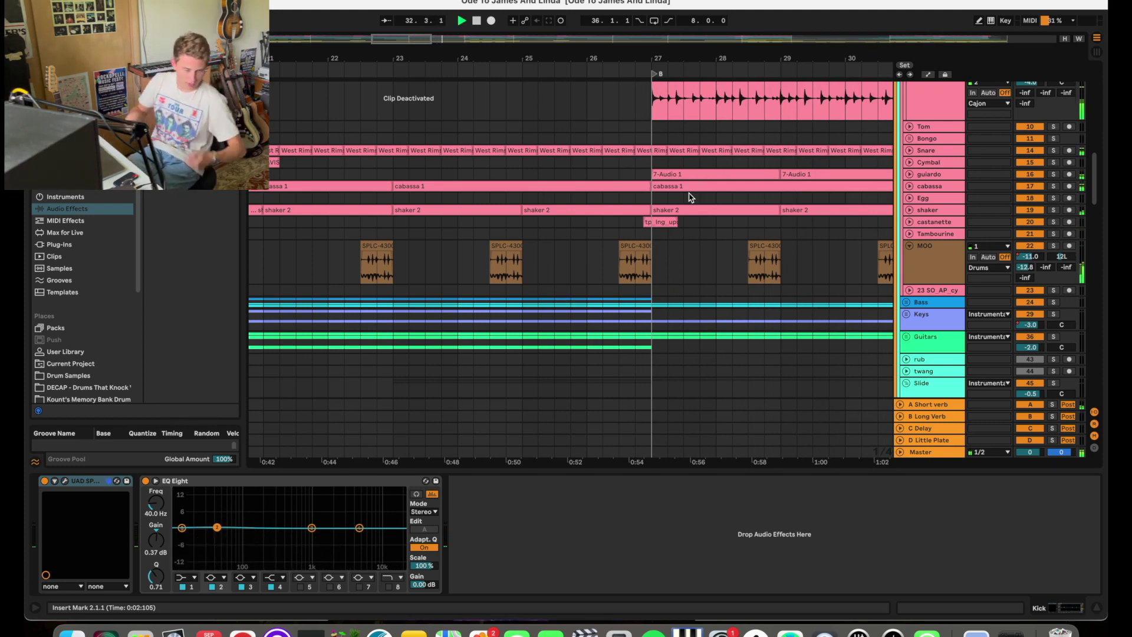
pyautogui.hscroll(10, 687, 195)
pyautogui.scroll(3, 678, 189)
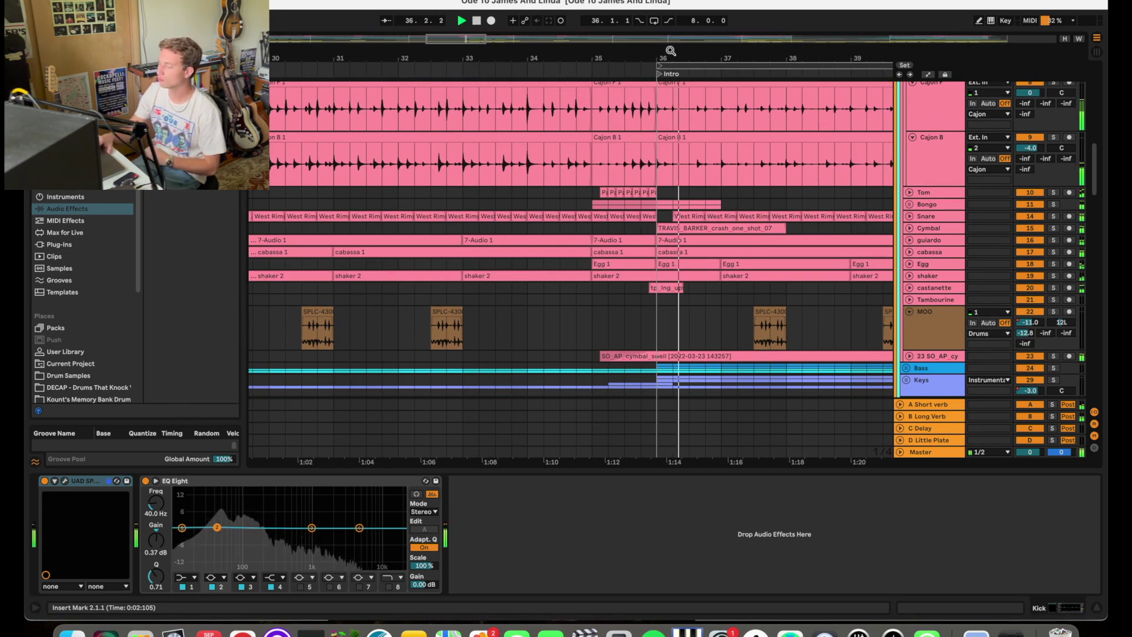
pyautogui.press('-')
pyautogui.press('-')
pyautogui.press('-')
pyautogui.press('-')
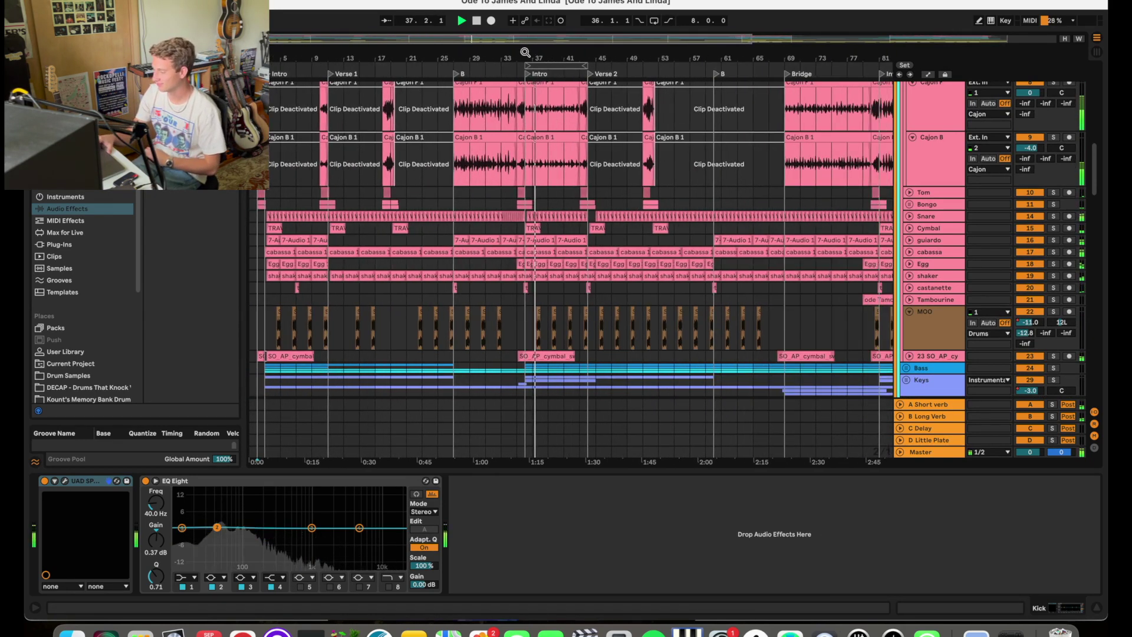
pyautogui.click(908, 311)
# - Solo the Guitars group, play it from the beginning of the song, and unfold its tracks
pyautogui.scroll(-5, 747, 263)
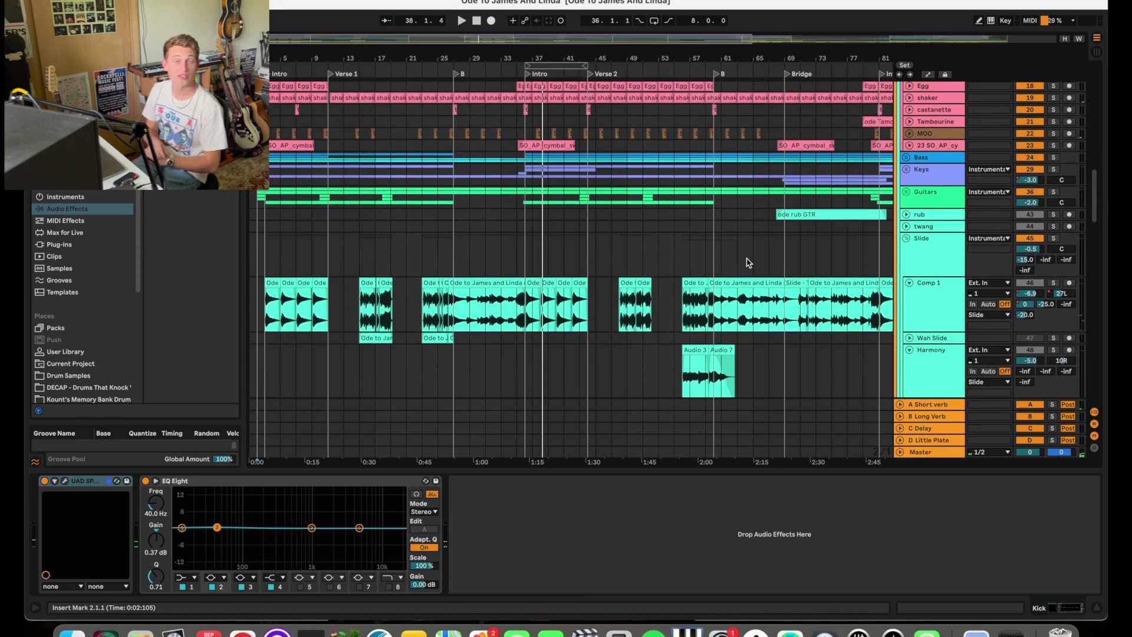
pyautogui.click(430, 184)
pyautogui.press('space')
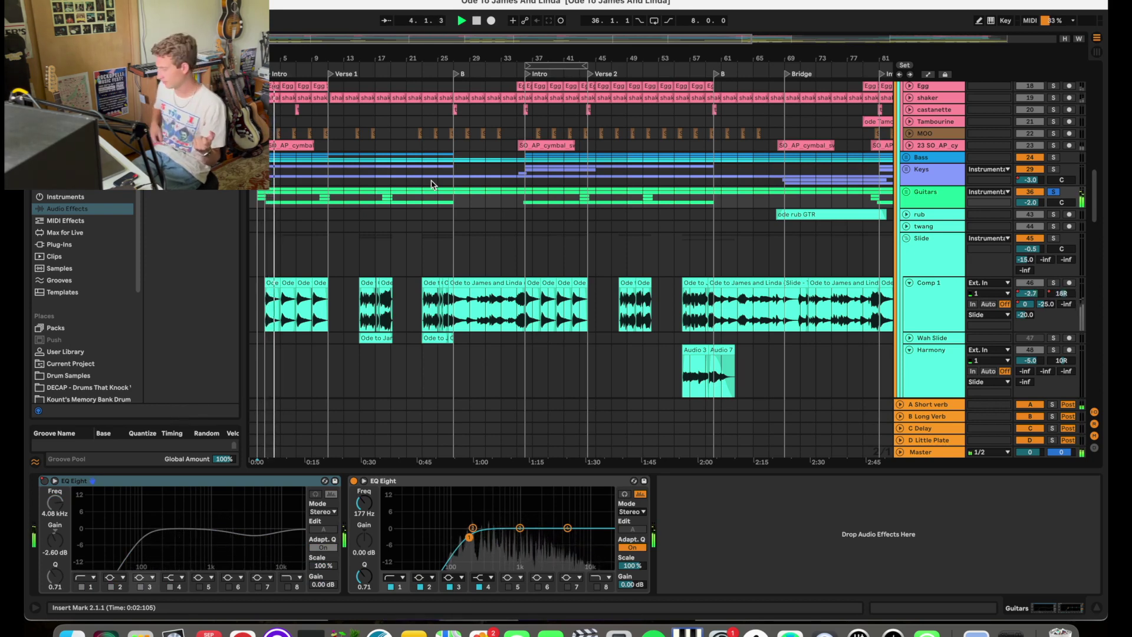
pyautogui.click(906, 193)
pyautogui.scroll(-5, 943, 302)
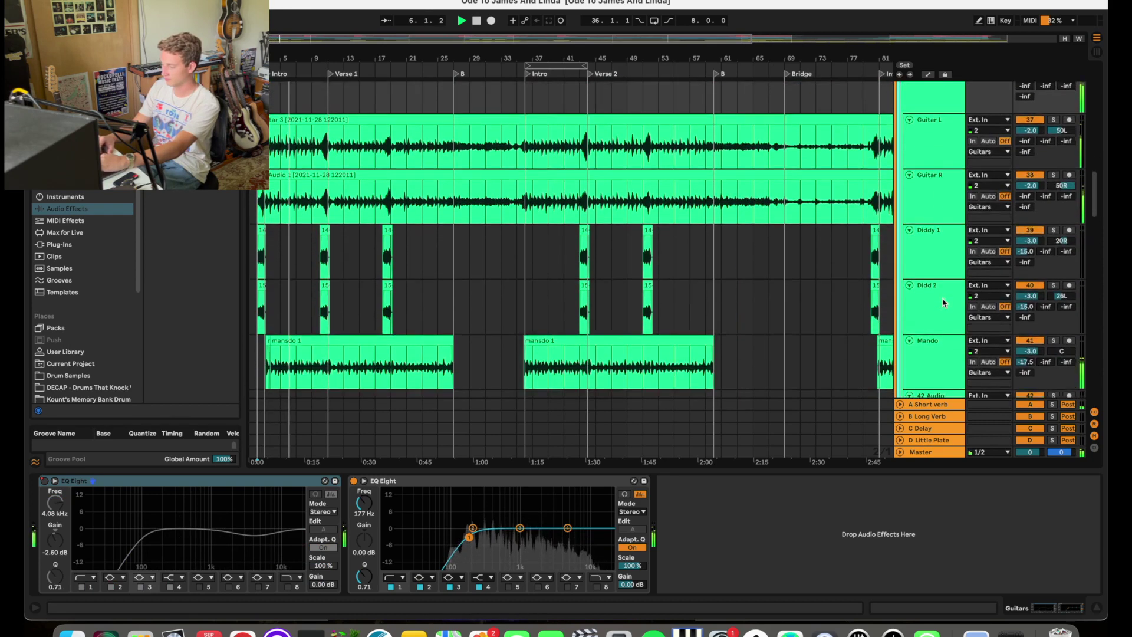
# - Audition the Mando track on its own, and return the solo to the whole Guitars group
pyautogui.click(1052, 281)
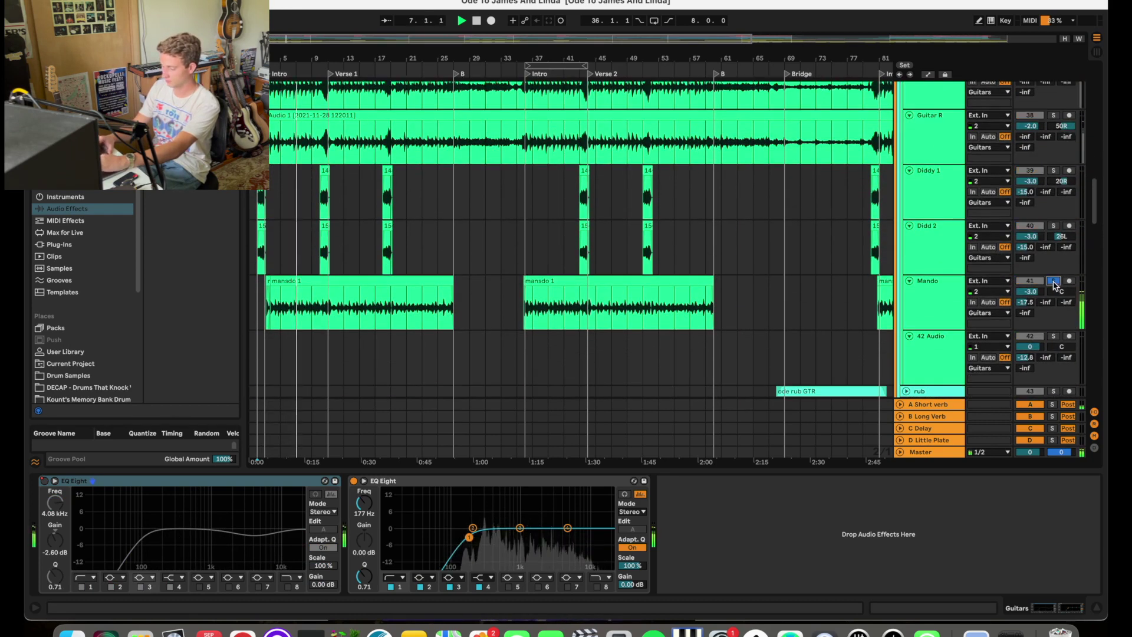
pyautogui.scroll(3, 1040, 197)
pyautogui.click(1054, 111)
pyautogui.scroll(-4, 784, 206)
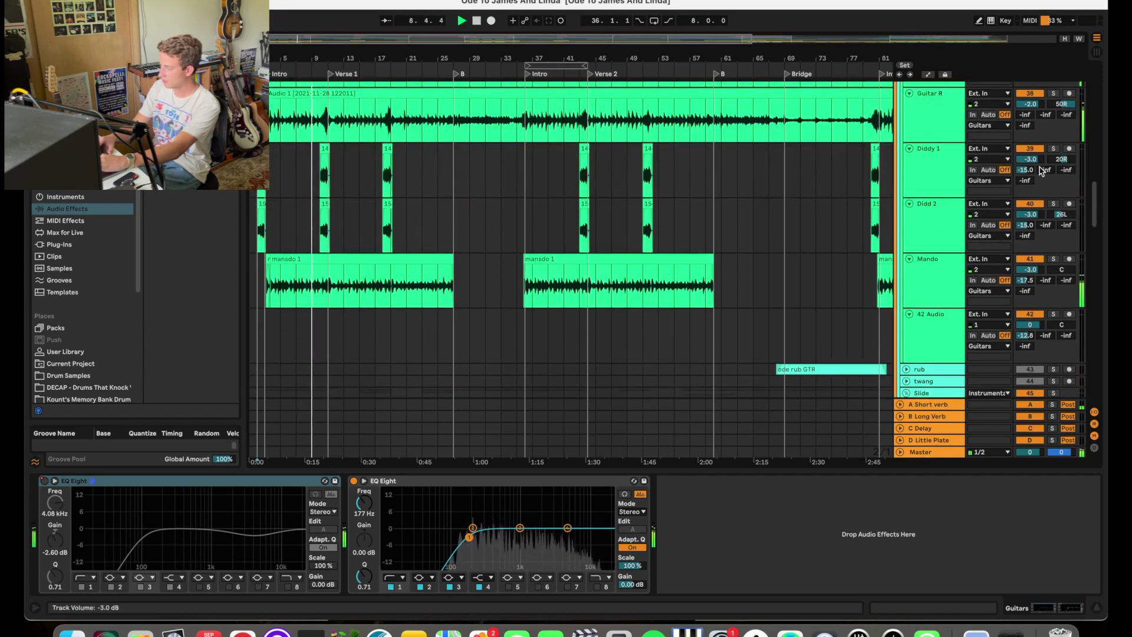
# - Solo the Diddy 1 and Didd 2 tracks together, and switch the solo back to the Guitars group
pyautogui.click(1053, 148)
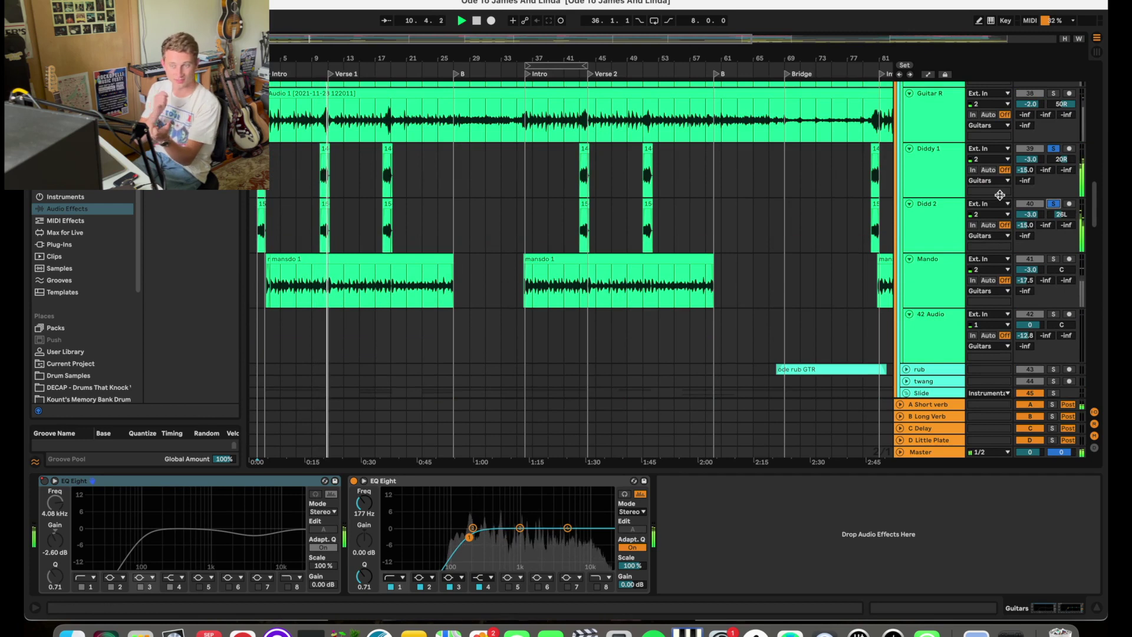
pyautogui.scroll(5, 1000, 254)
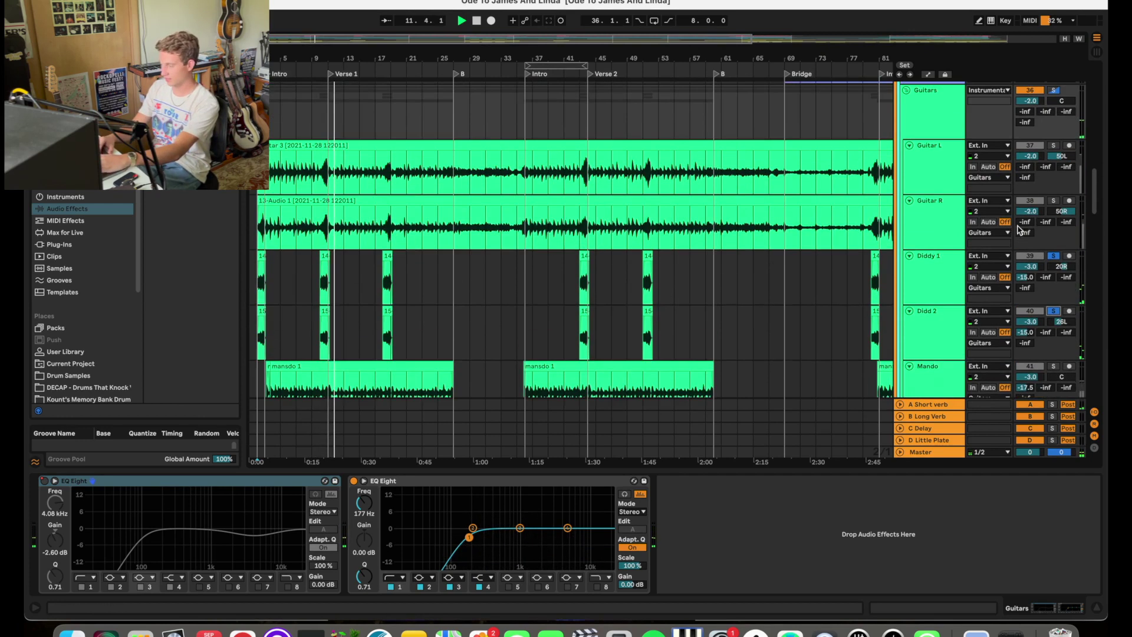
pyautogui.click(1054, 122)
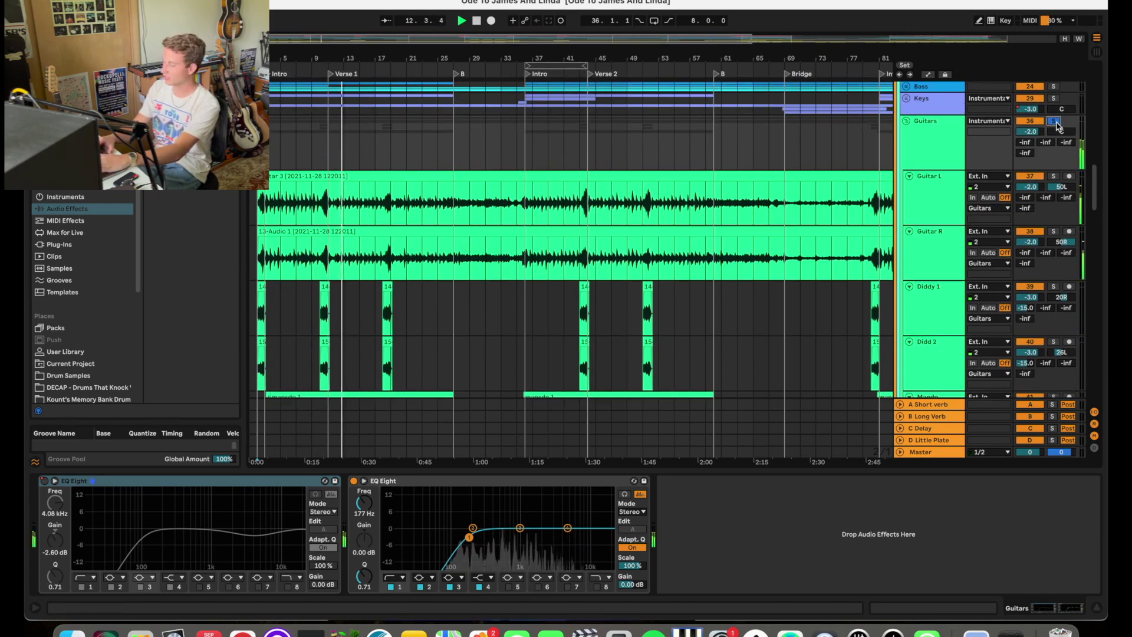
# - Solo the Keys group and unfold its piano, organ and accordion tracks
pyautogui.scroll(5, 1005, 235)
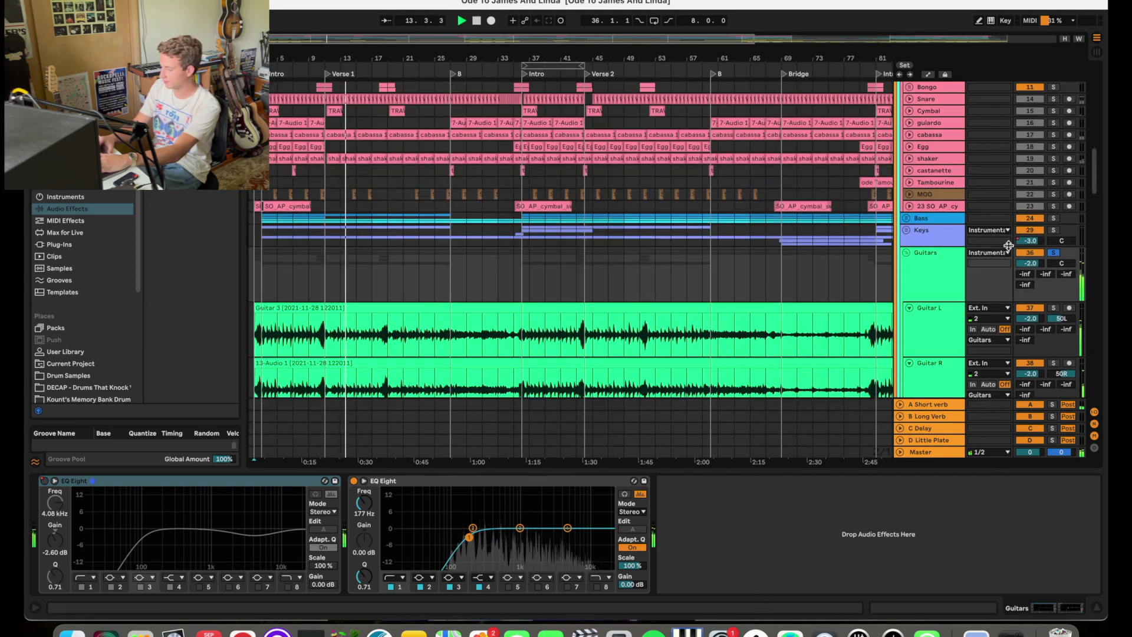
pyautogui.press('Right')
pyautogui.click(1053, 229)
pyautogui.scroll(-5, 896, 243)
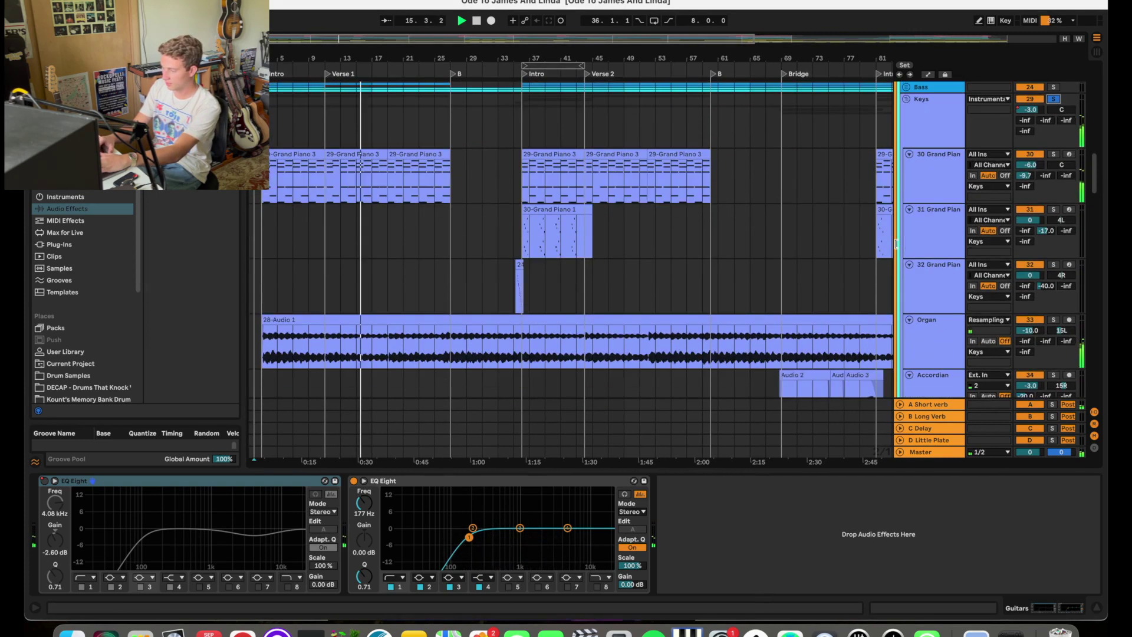
# - Solo the Organ track within the Keys group to hear it alone
pyautogui.scroll(-3, 896, 243)
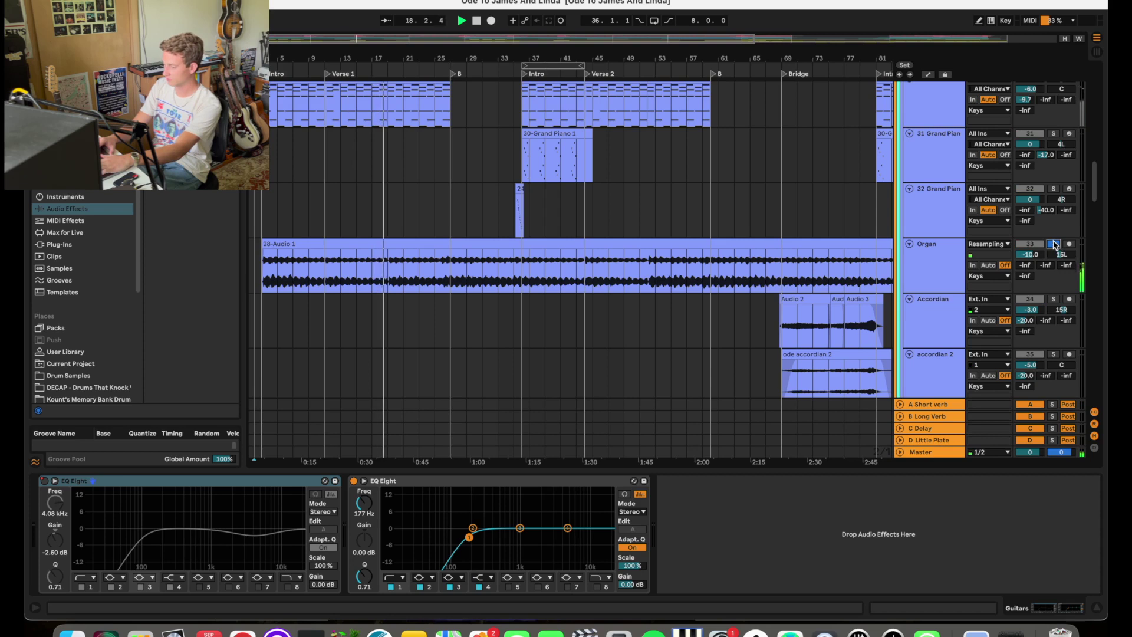
pyautogui.click(1053, 244)
pyautogui.scroll(-3, 1053, 243)
pyautogui.scroll(6, 1053, 242)
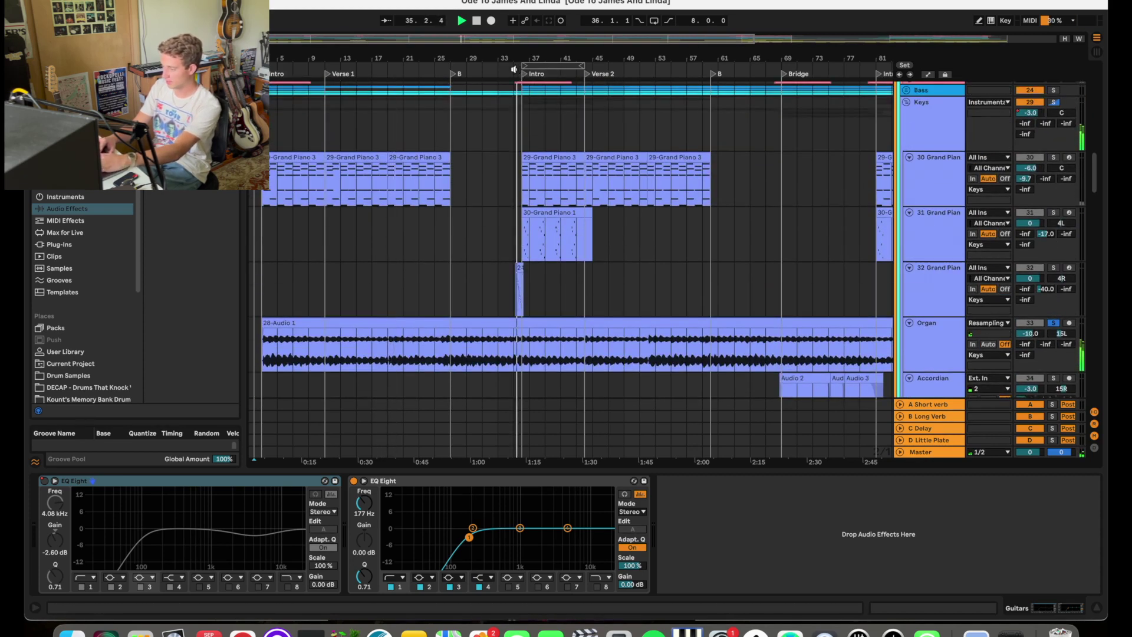
# - Solo the whole Keys group, play it from just before the second Intro, and stop playback
pyautogui.click(1054, 102)
pyautogui.click(512, 69)
pyautogui.scroll(3, 519, 57)
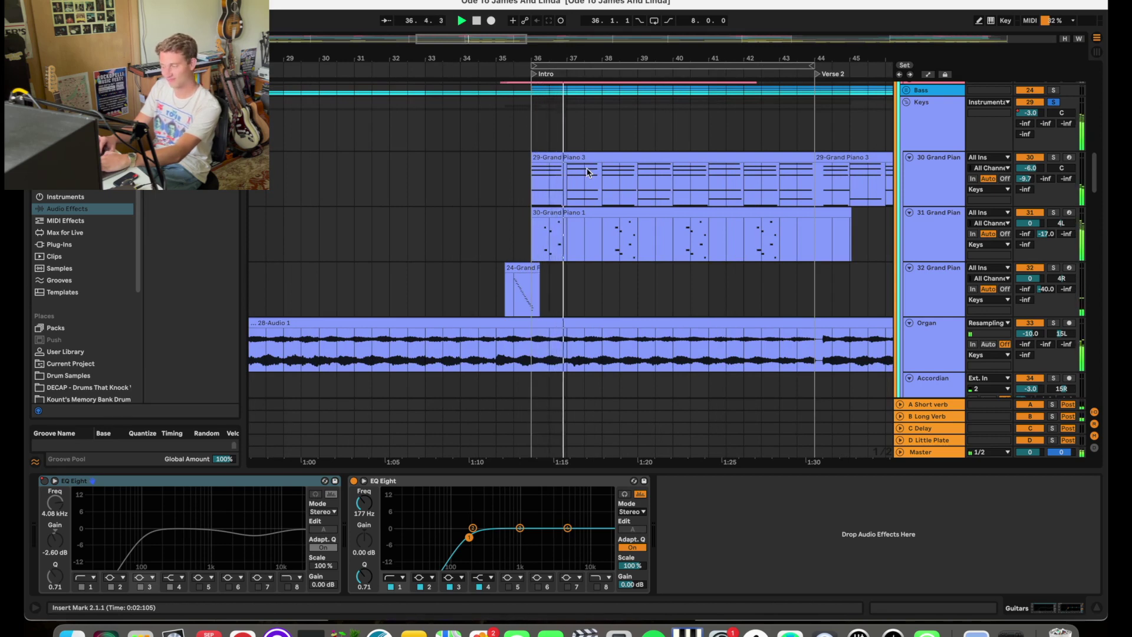
pyautogui.hscroll(3, 687, 261)
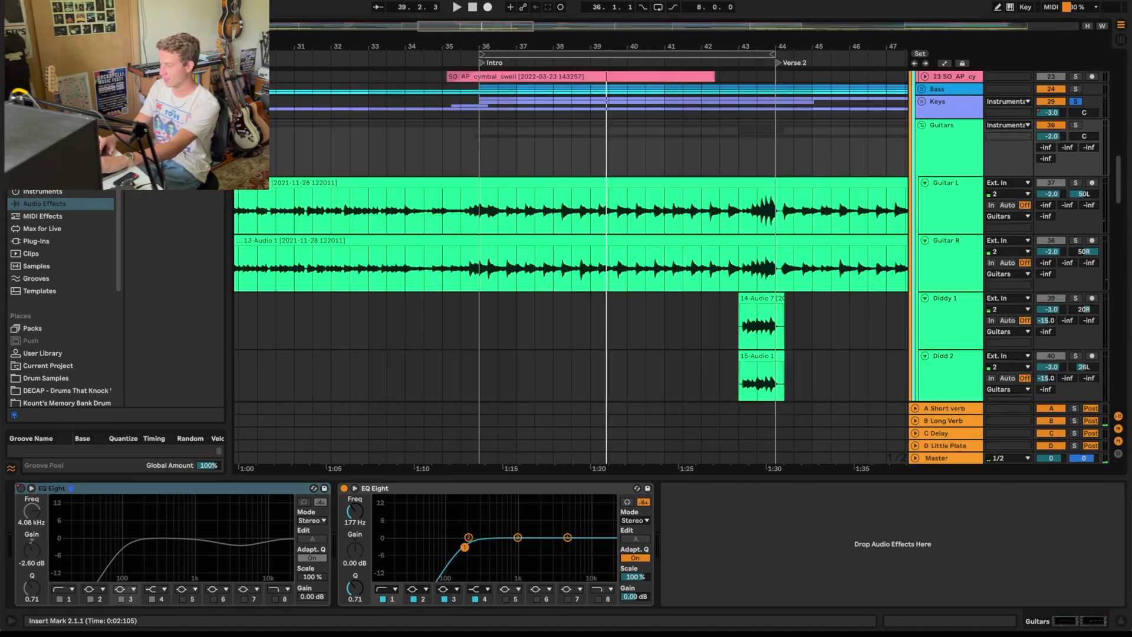
# - Fold the Guitars group and solo the Slide group
pyautogui.click(922, 127)
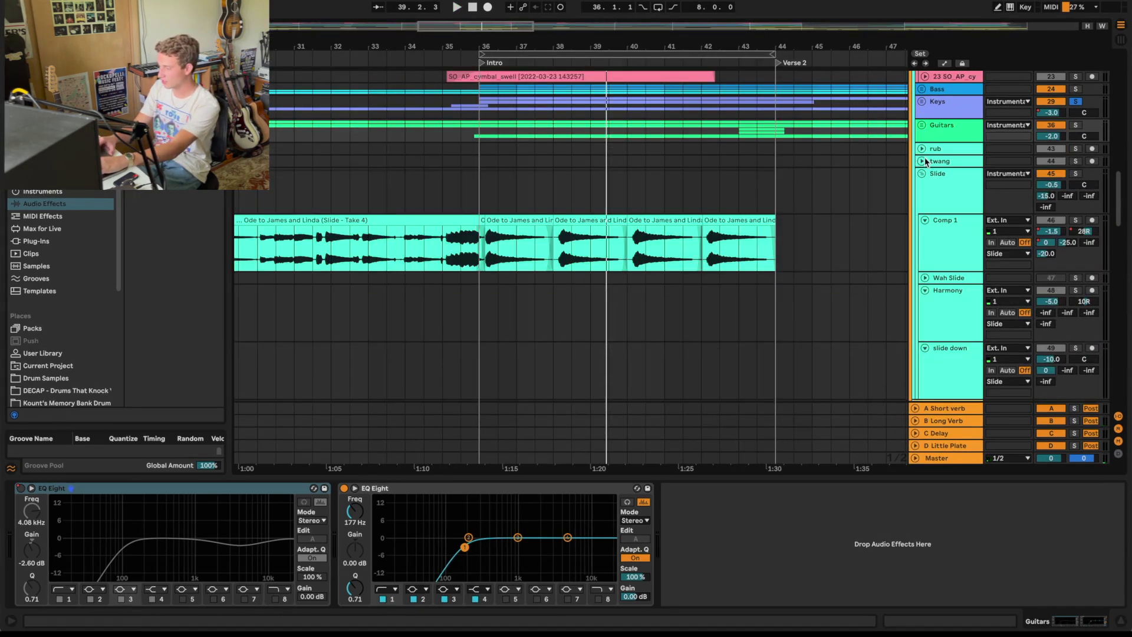
pyautogui.moveTo(649, 47); pyautogui.dragTo(493, 44)
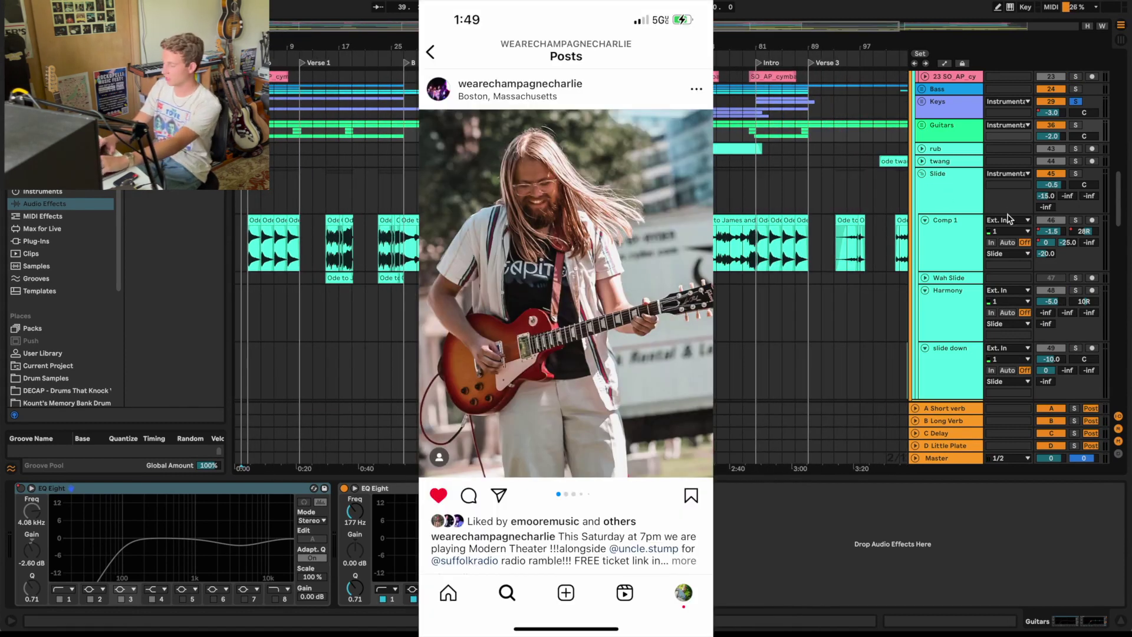
pyautogui.click(950, 189)
pyautogui.click(1075, 173)
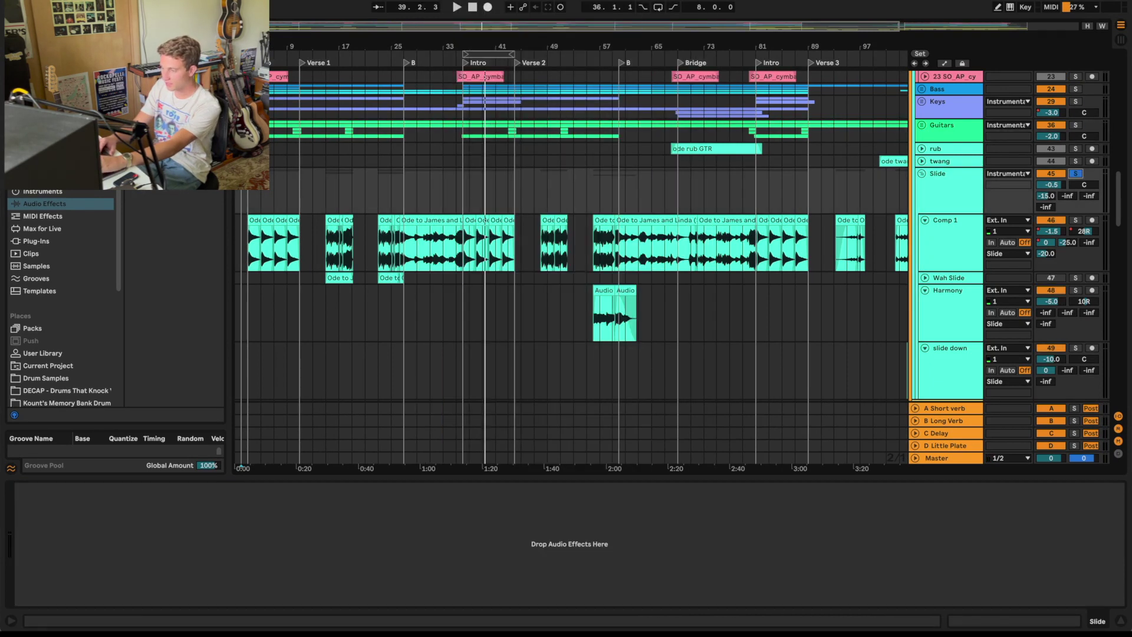
# - Play the soloed Slide group from the first Intro
pyautogui.press('+')
pyautogui.press('+')
pyautogui.press('+')
pyautogui.click(317, 63)
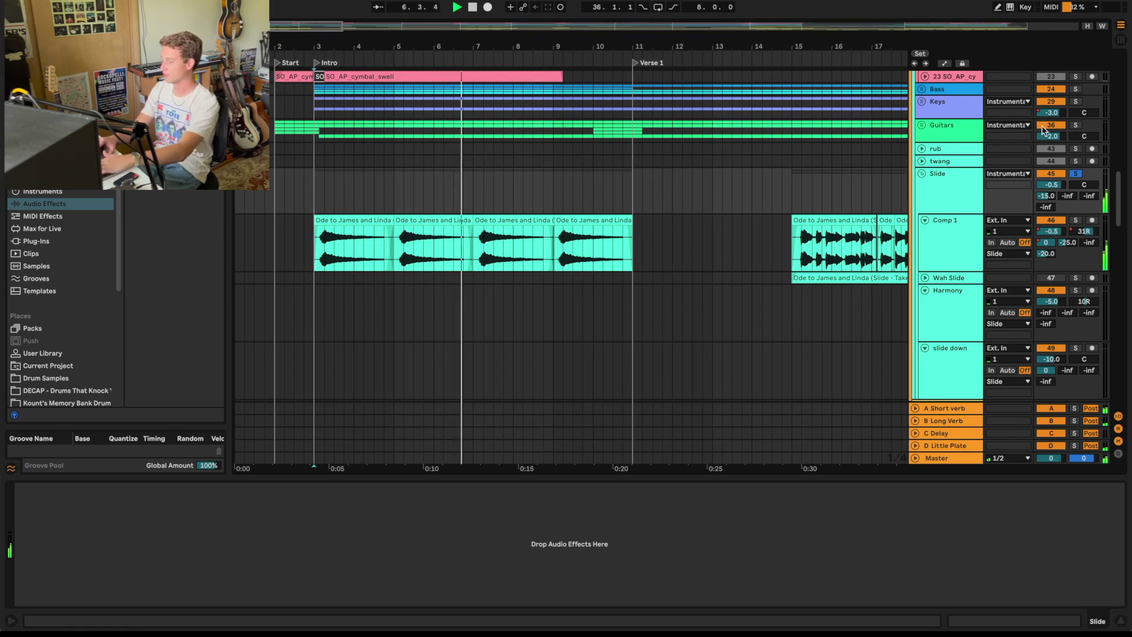
# - Add the Guitars and Keys groups to the Slide solo, listen up to Verse 1, and stop playback
pyautogui.click(1075, 126)
pyautogui.click(1075, 101)
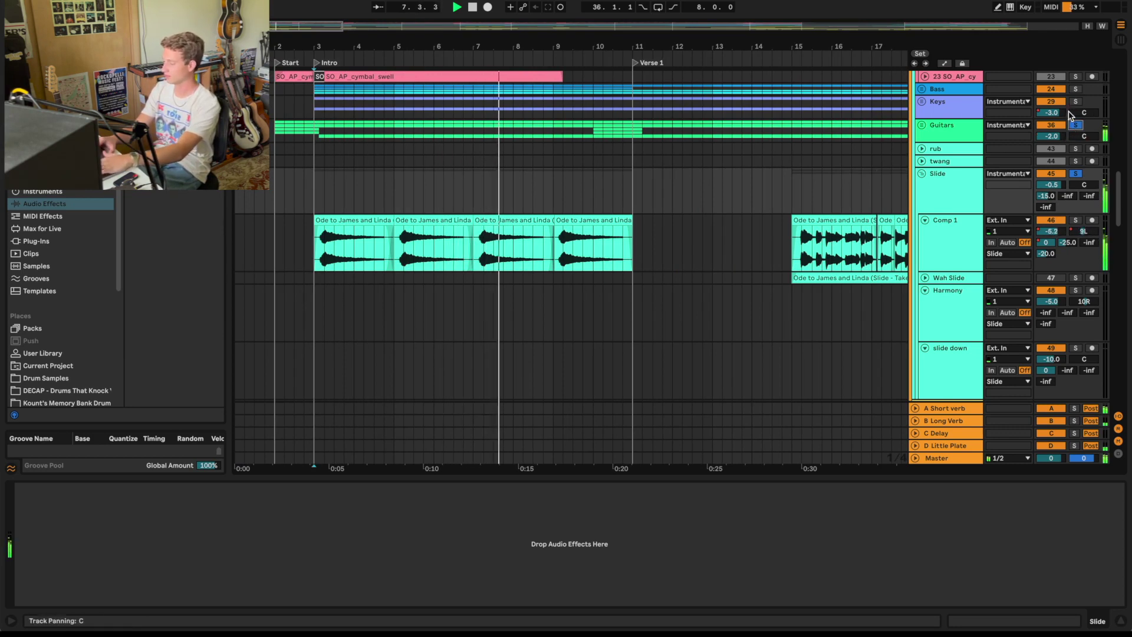
pyautogui.scroll(-3, 702, 212)
pyautogui.hscroll(5, 702, 212)
pyautogui.hscroll(-4, 703, 213)
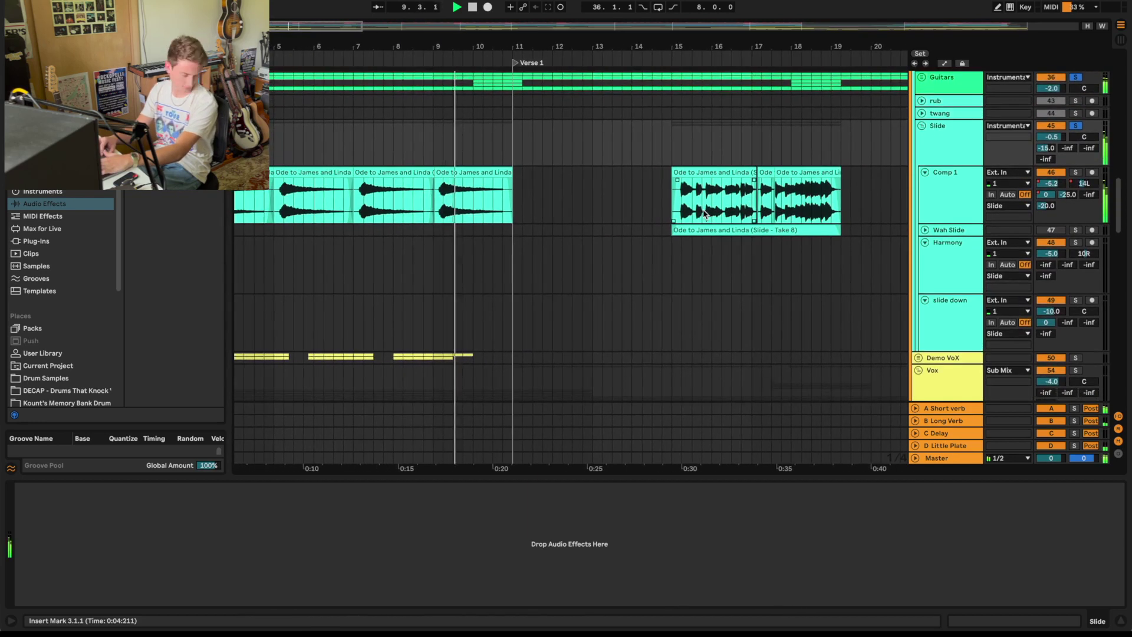
pyautogui.scroll(5, 703, 213)
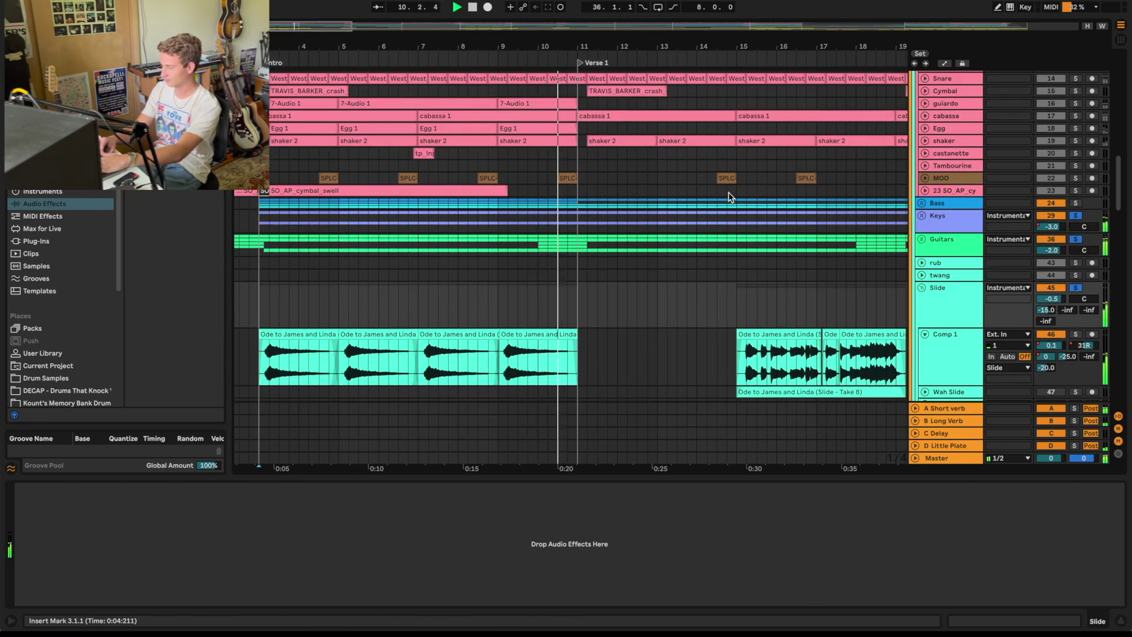
pyautogui.press('w')
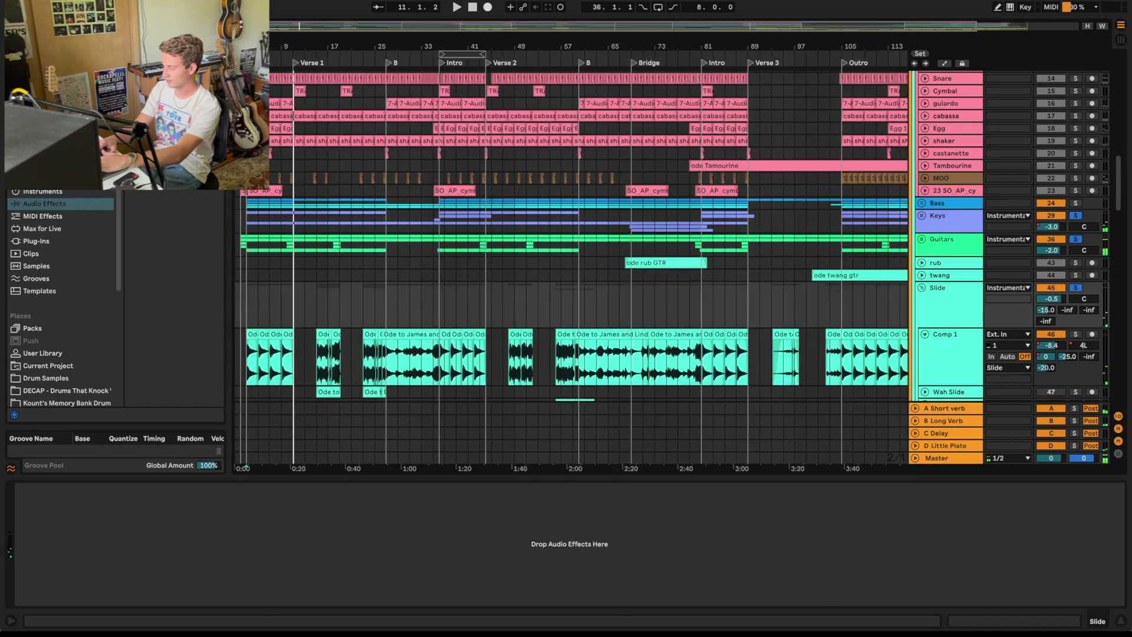
# - Unfold the Bass group, solo it, and play it from the first Intro
pyautogui.click(922, 203)
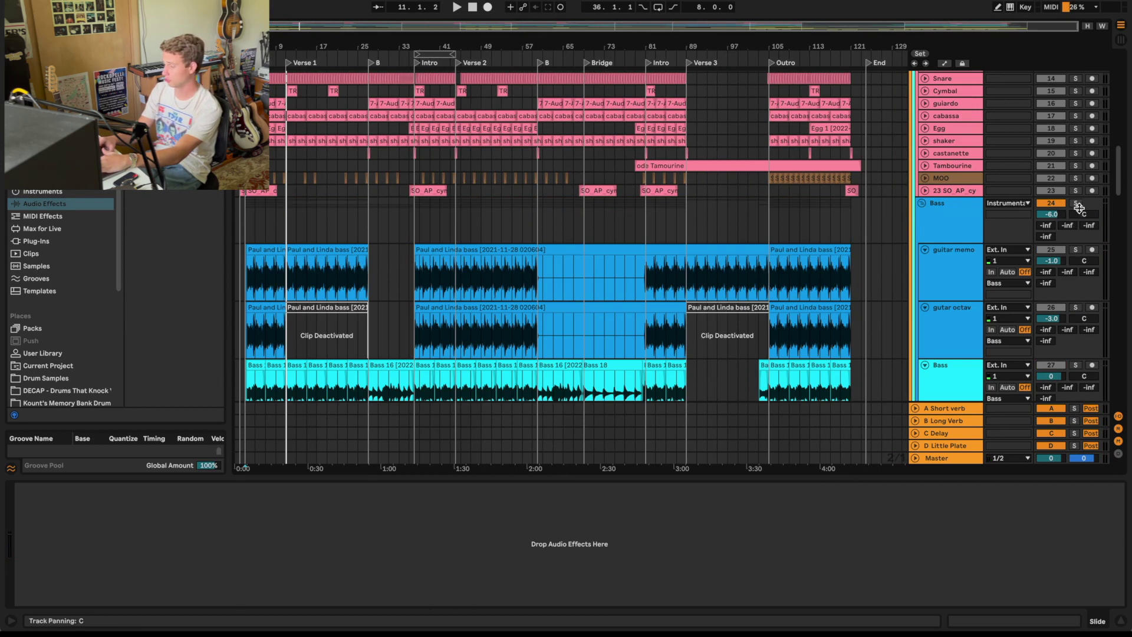
pyautogui.scroll(-3, 636, 185)
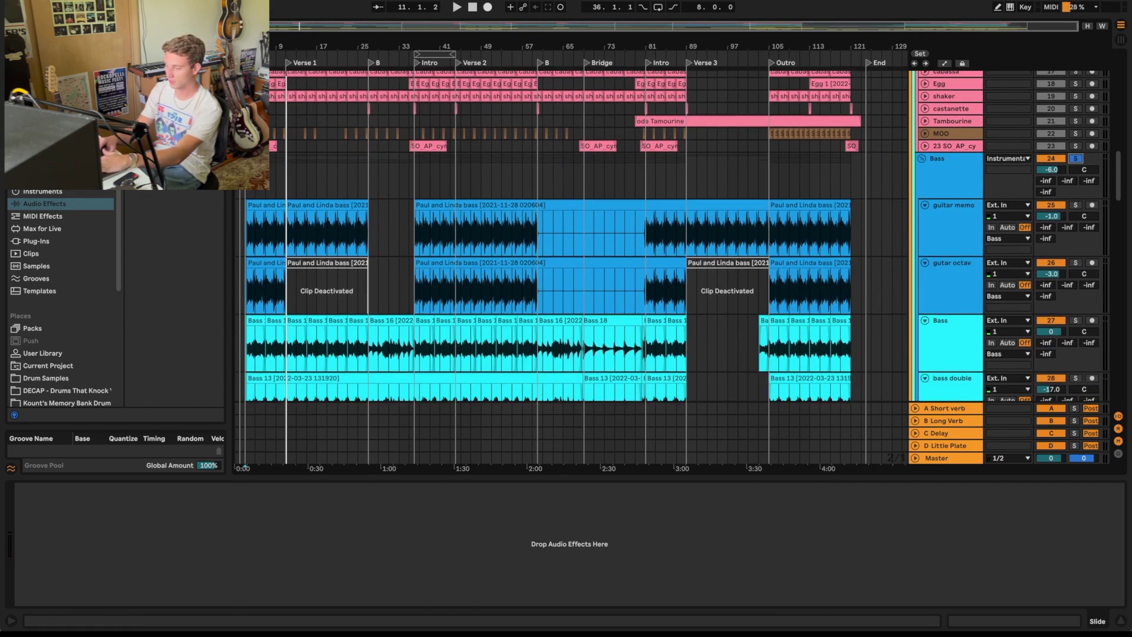
pyautogui.press('+')
pyautogui.press('+')
pyautogui.press('+')
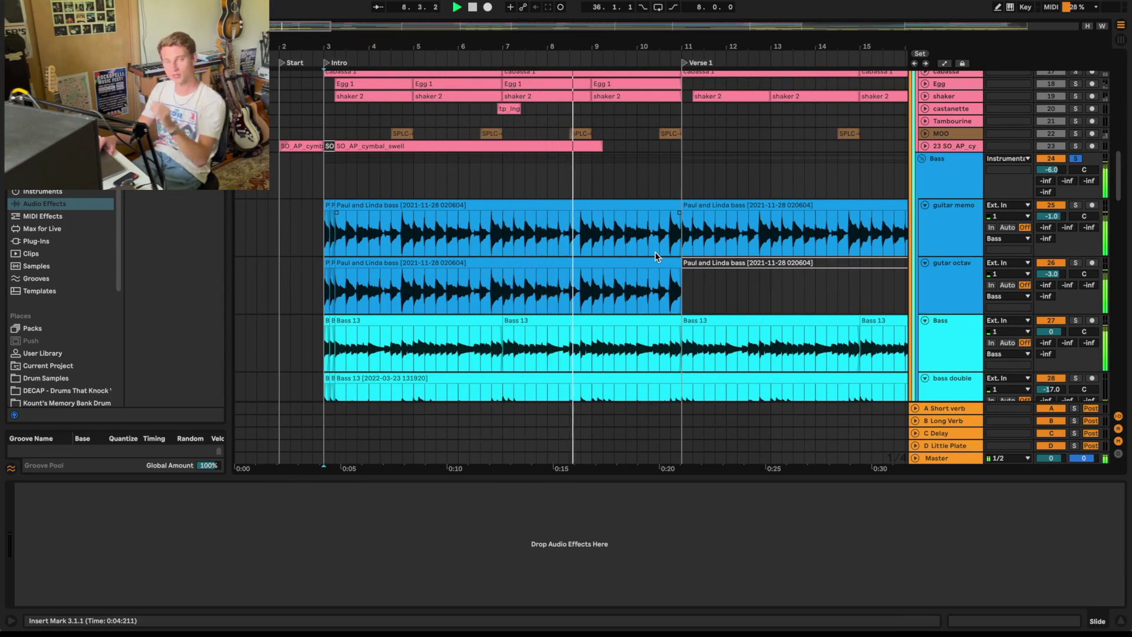
# - Add the Drums group to the Bass solo during playback, and fold the Drums and Bass groups
pyautogui.scroll(5, 896, 215)
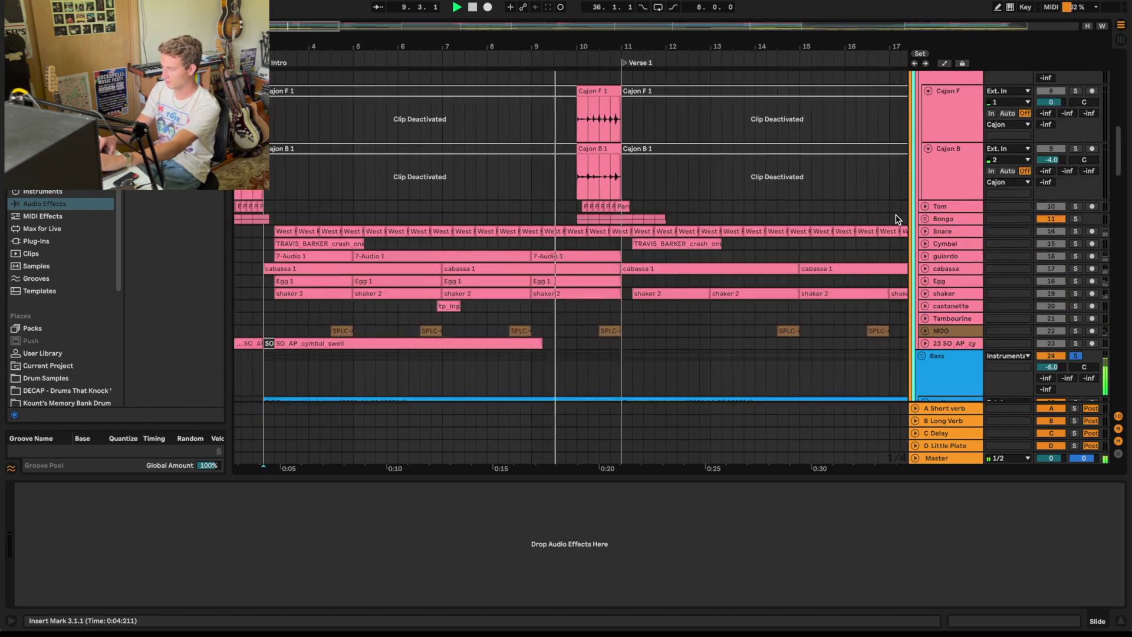
pyautogui.scroll(10, 896, 220)
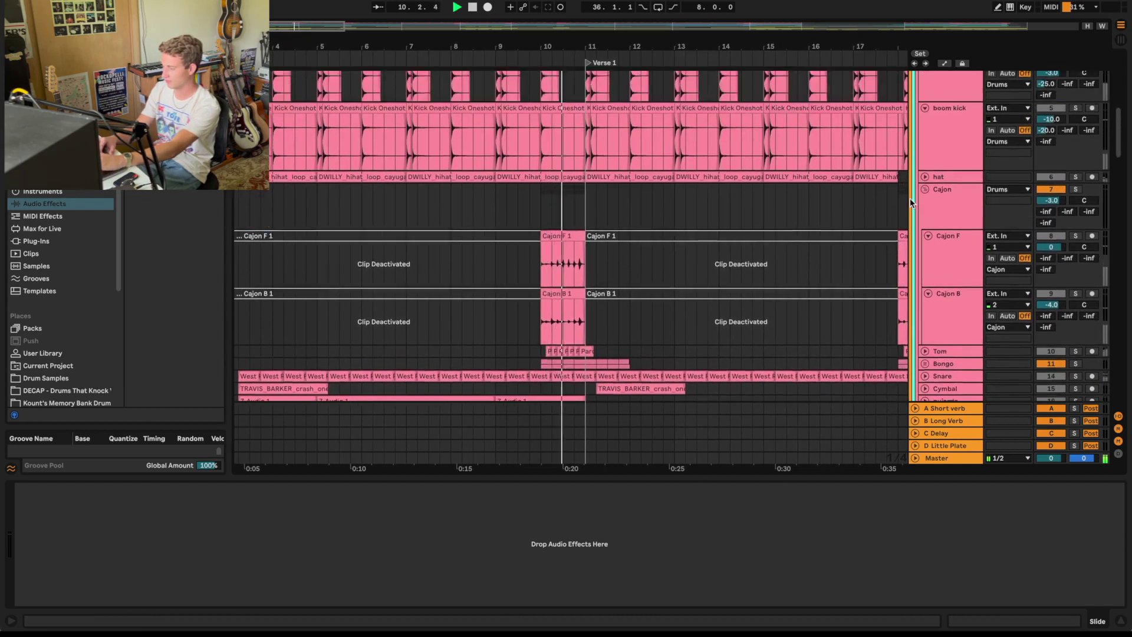
pyautogui.click(1075, 135)
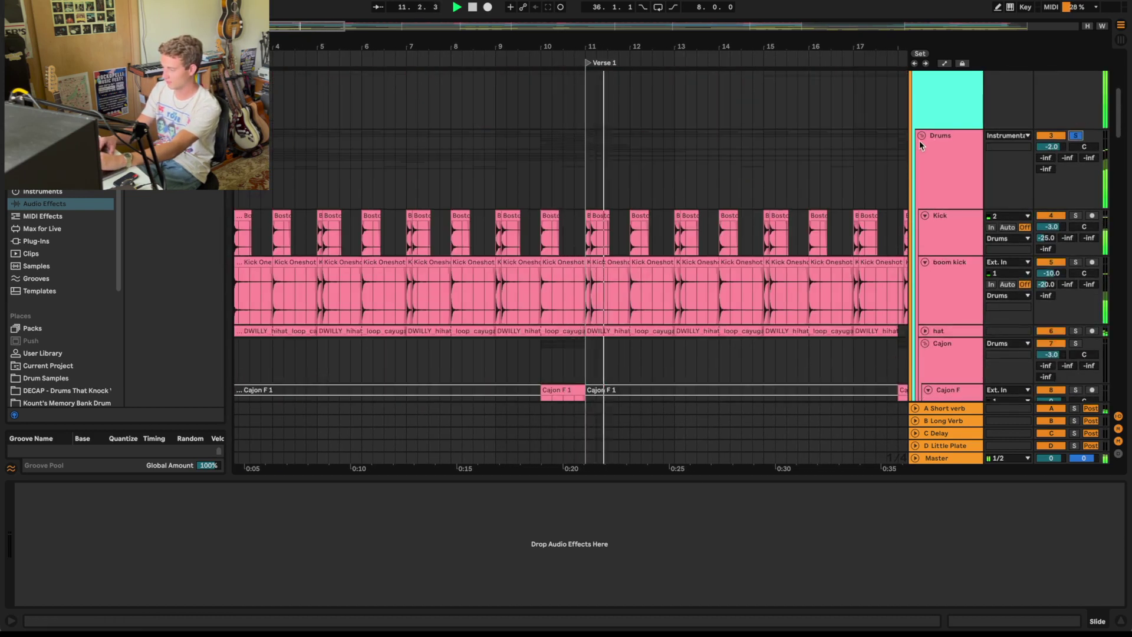
pyautogui.click(921, 135)
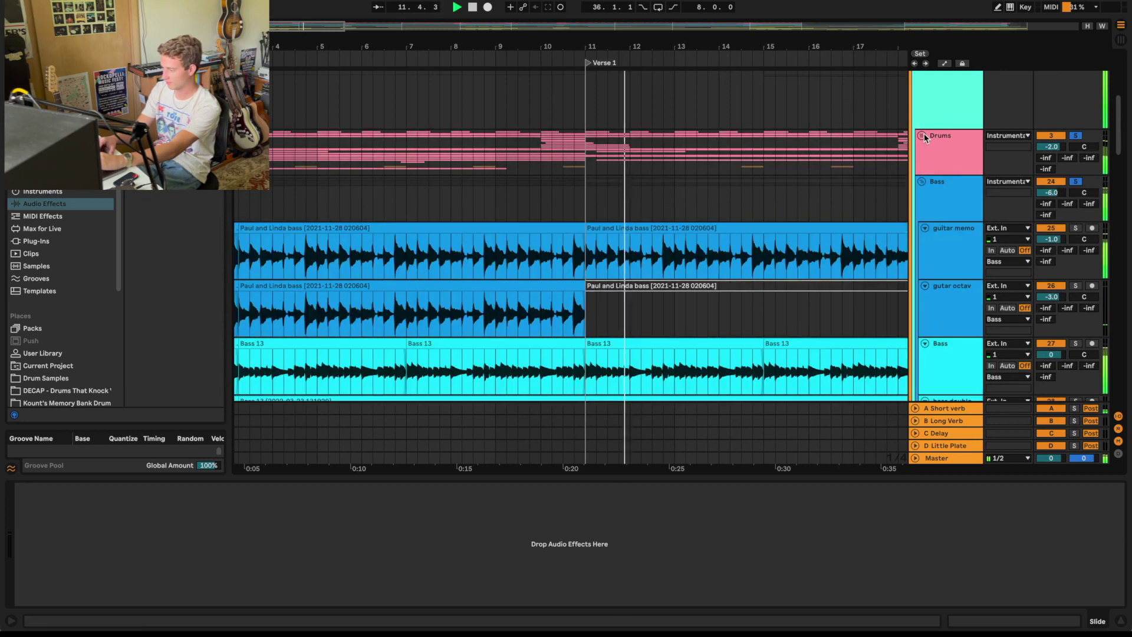
pyautogui.click(922, 181)
# - Add the Keys, Guitars and Slide groups to the soloed Drums and Bass, and fold the Slide group
pyautogui.scroll(-1, 1074, 200)
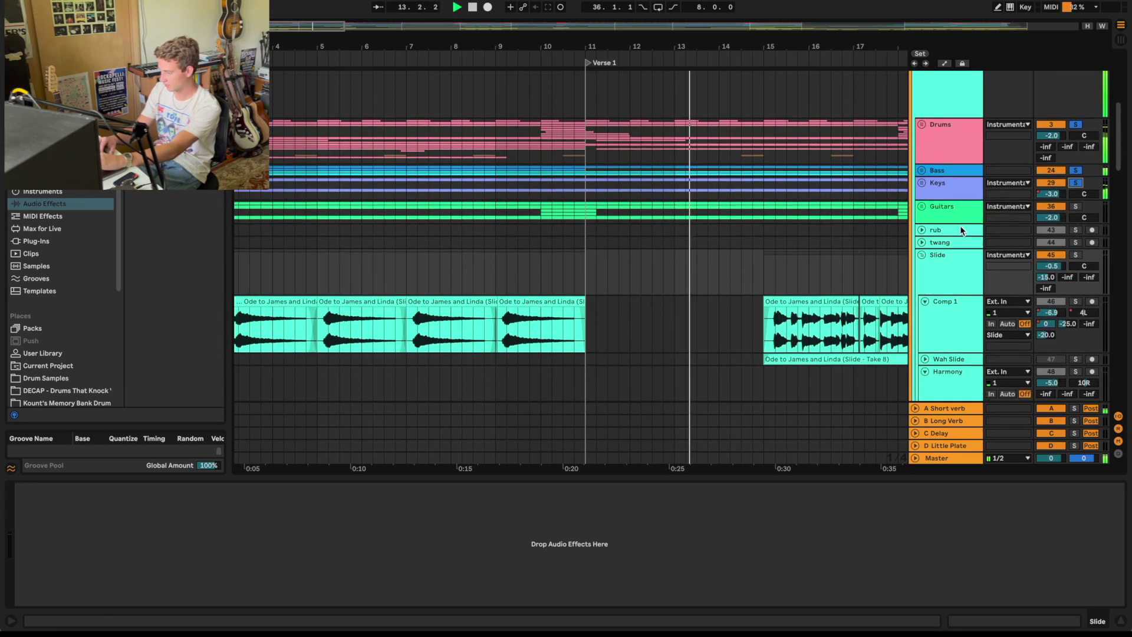
pyautogui.click(1075, 254)
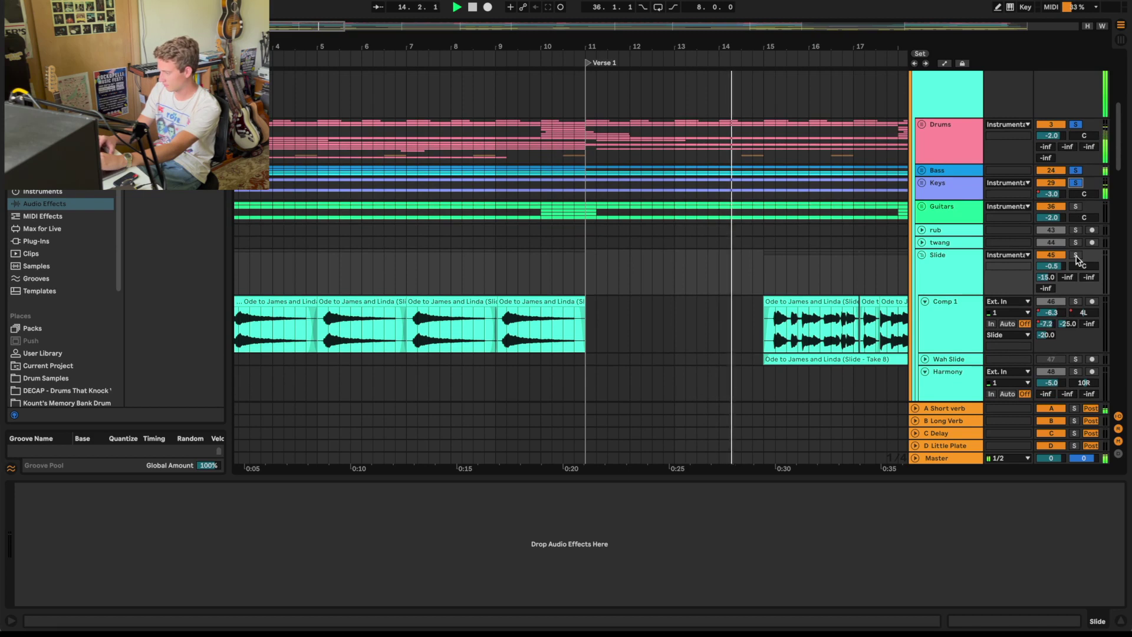
pyautogui.click(921, 254)
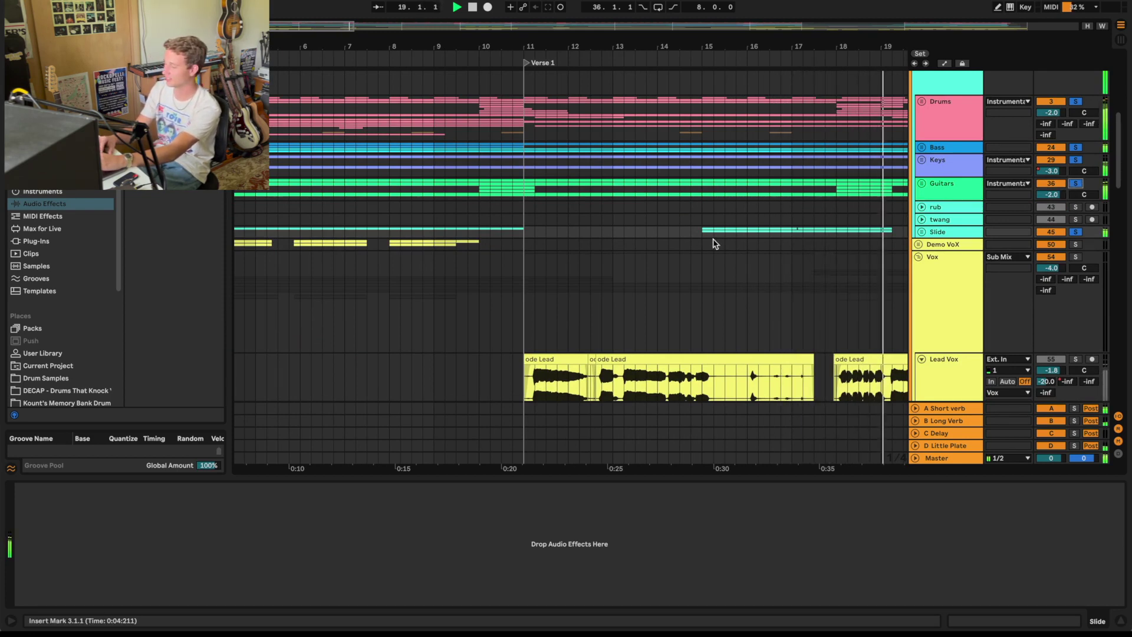
# - Show the whole arrangement, move playback to just before the Bridge, and solo only the rub guitar track
pyautogui.hscroll(15, 713, 242)
pyautogui.scroll(-2, 713, 242)
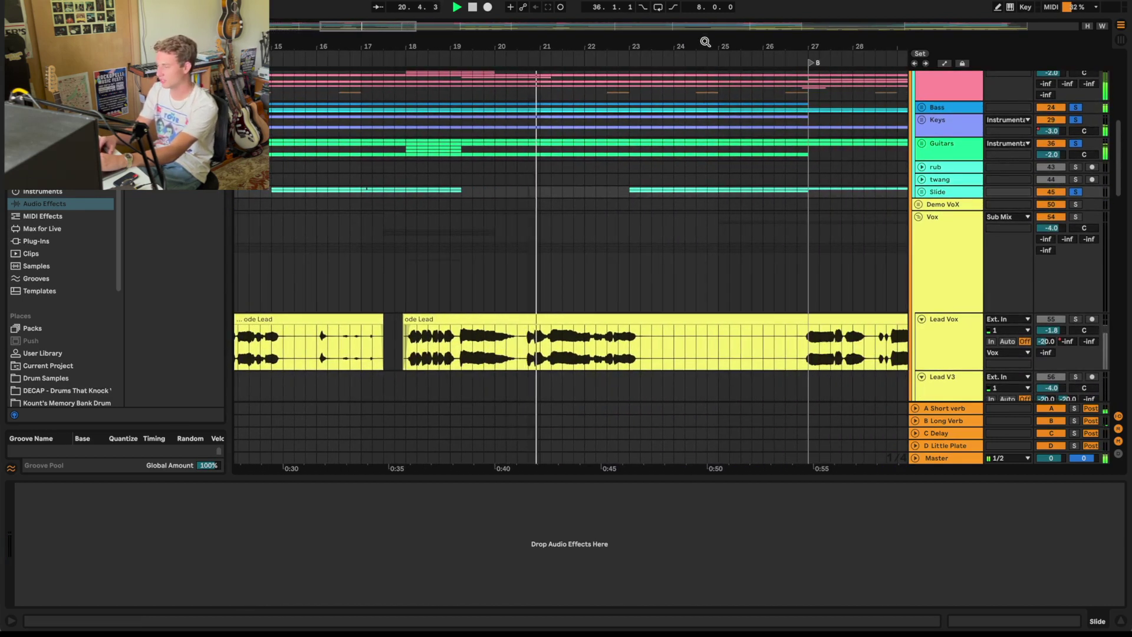
pyautogui.press('w')
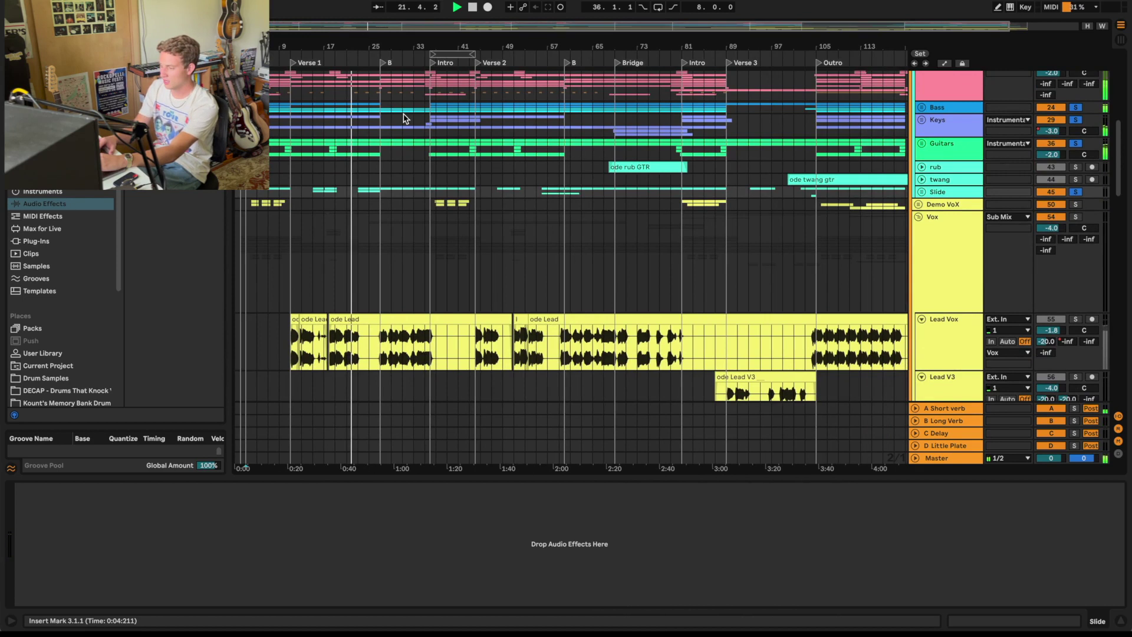
pyautogui.scroll(5, 404, 117)
pyautogui.scroll(-4, 403, 118)
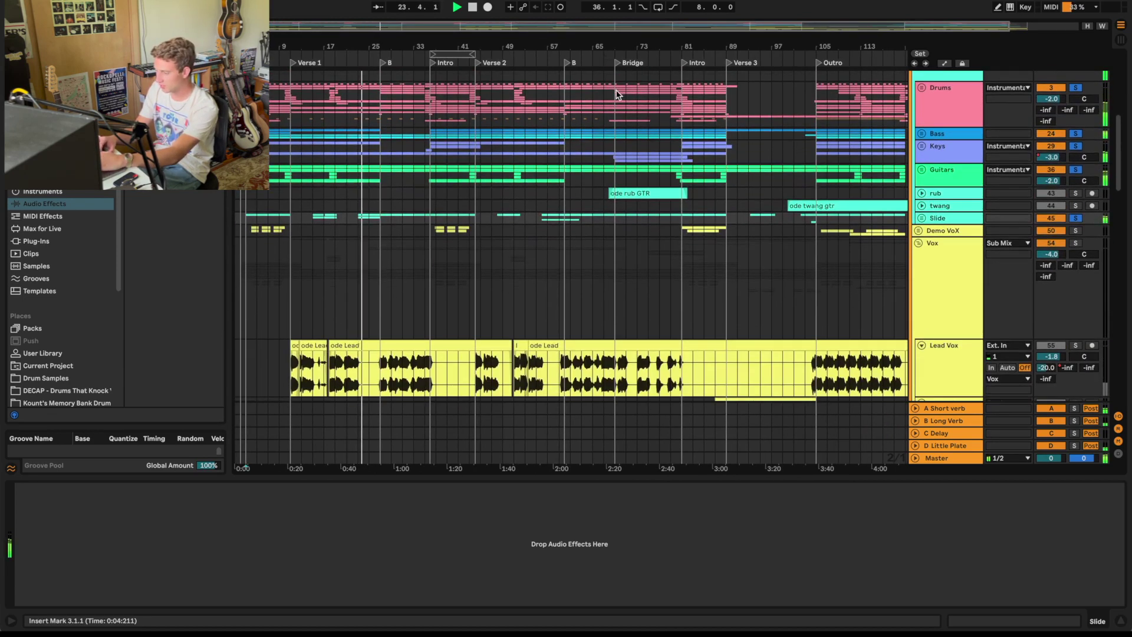
pyautogui.click(606, 58)
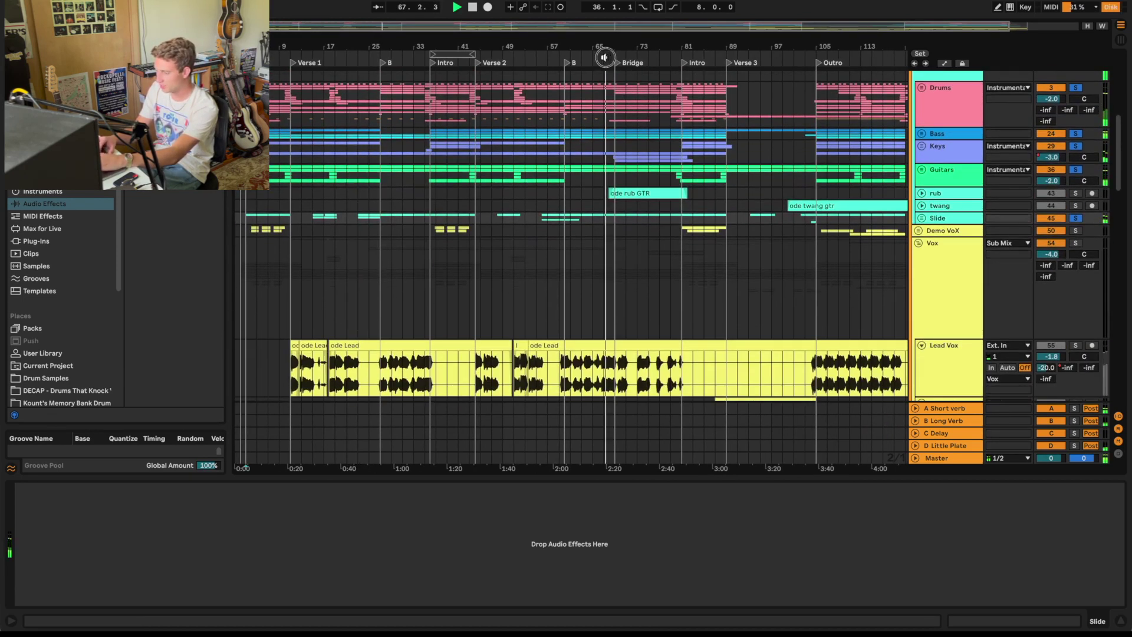
pyautogui.click(1076, 194)
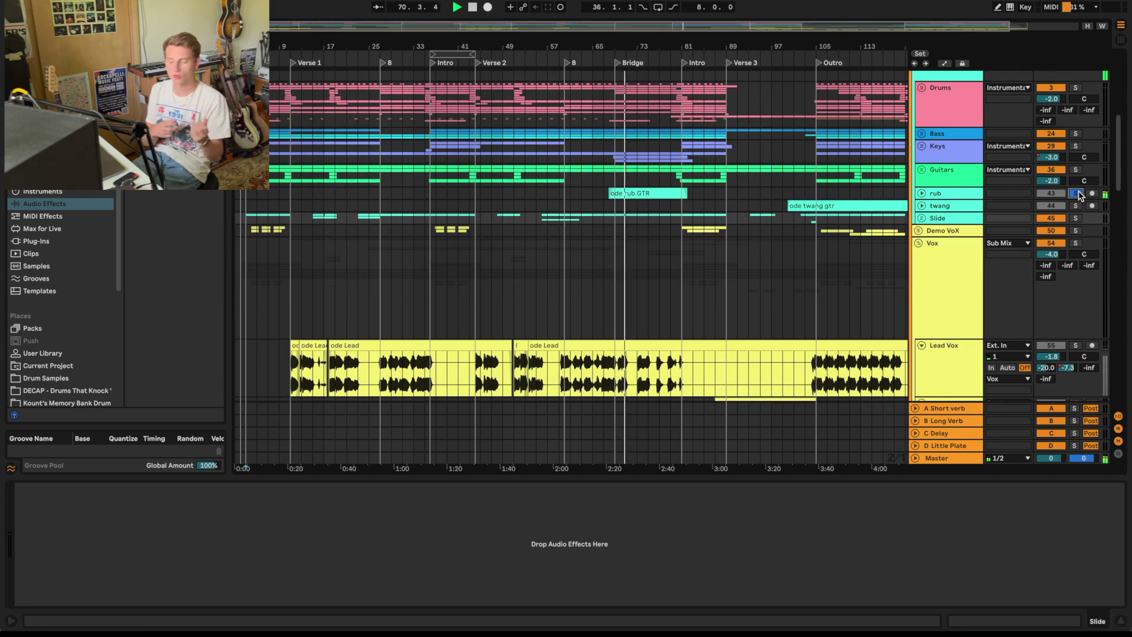
# - Unsolo the rub track to play the full mix, and fold the Vox and FX groups
pyautogui.click(1078, 194)
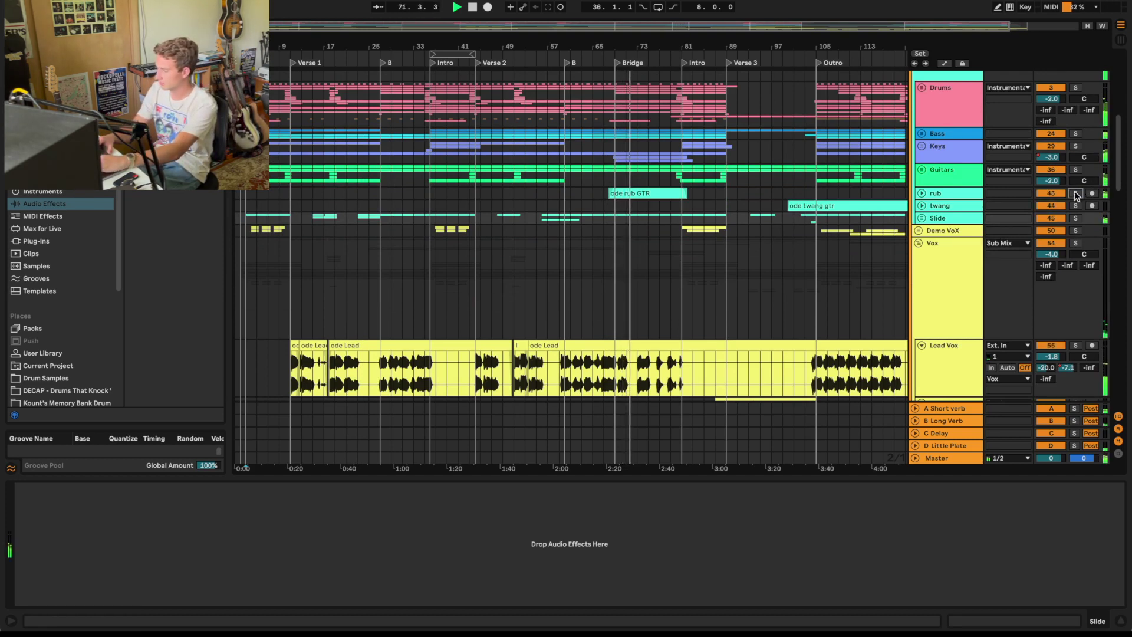
pyautogui.click(919, 243)
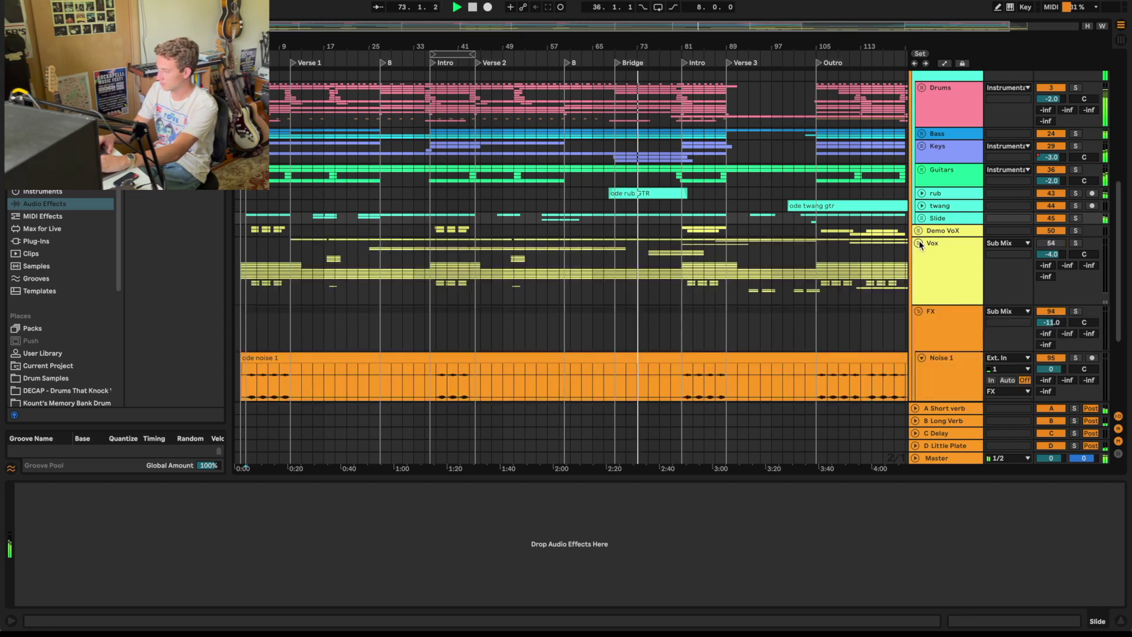
pyautogui.click(917, 310)
pyautogui.click(918, 311)
pyautogui.click(918, 310)
pyautogui.scroll(2, 794, 169)
pyautogui.scroll(3, 794, 169)
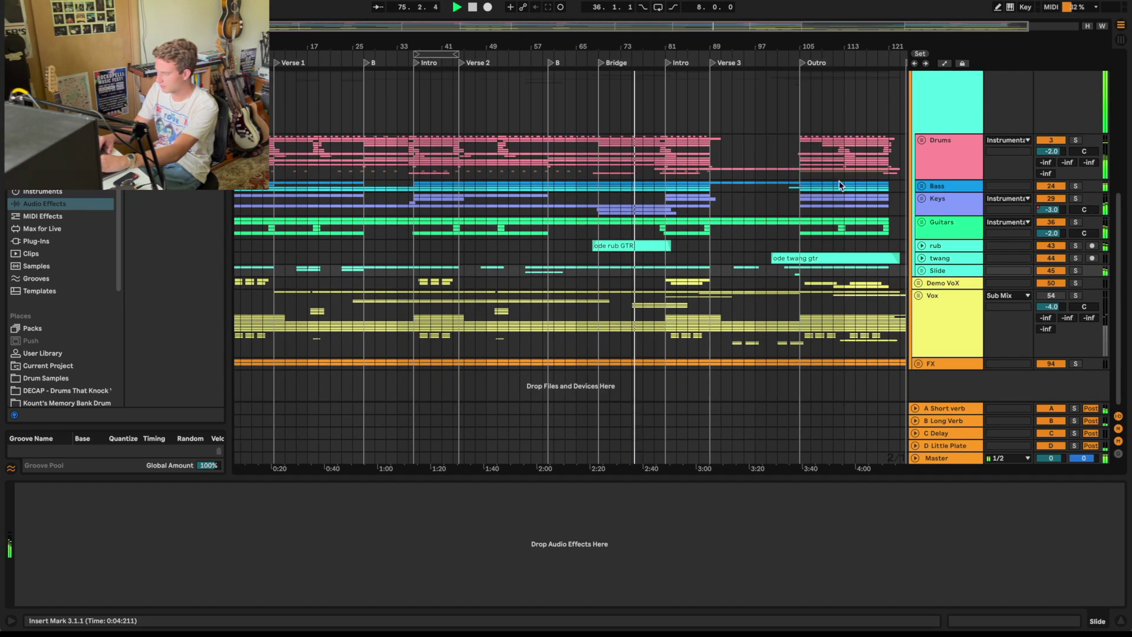
# - Unfold the Keys group and solo the Accordian and accordian 2 tracks together with the rub guitar in the Bridge
pyautogui.click(921, 199)
pyautogui.scroll(-5, 878, 224)
pyautogui.click(1076, 200)
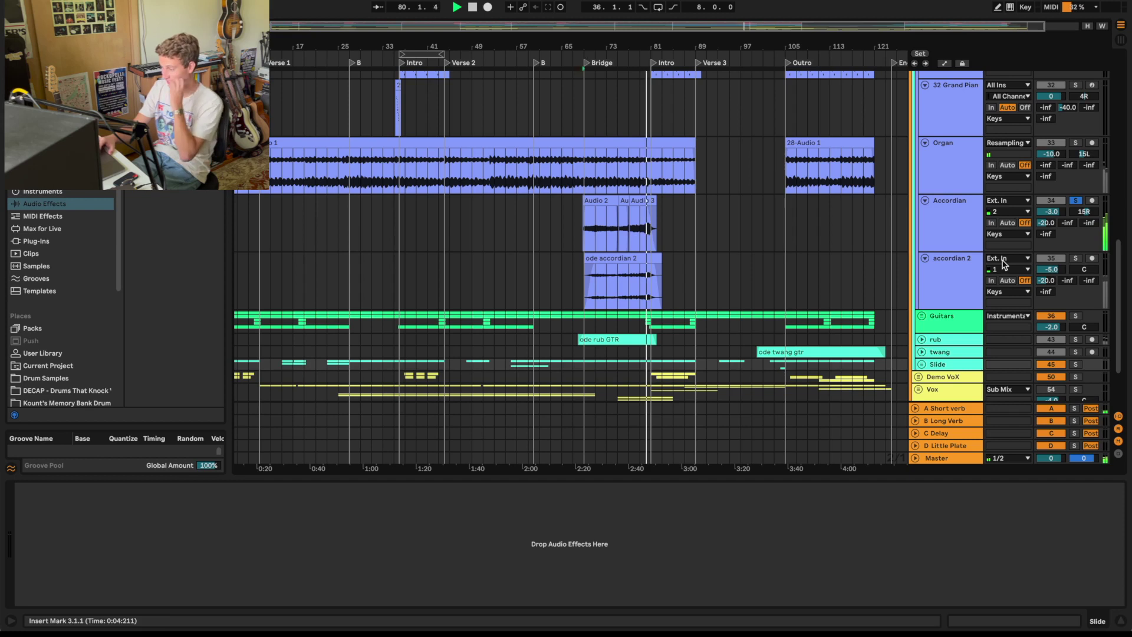
pyautogui.click(1075, 258)
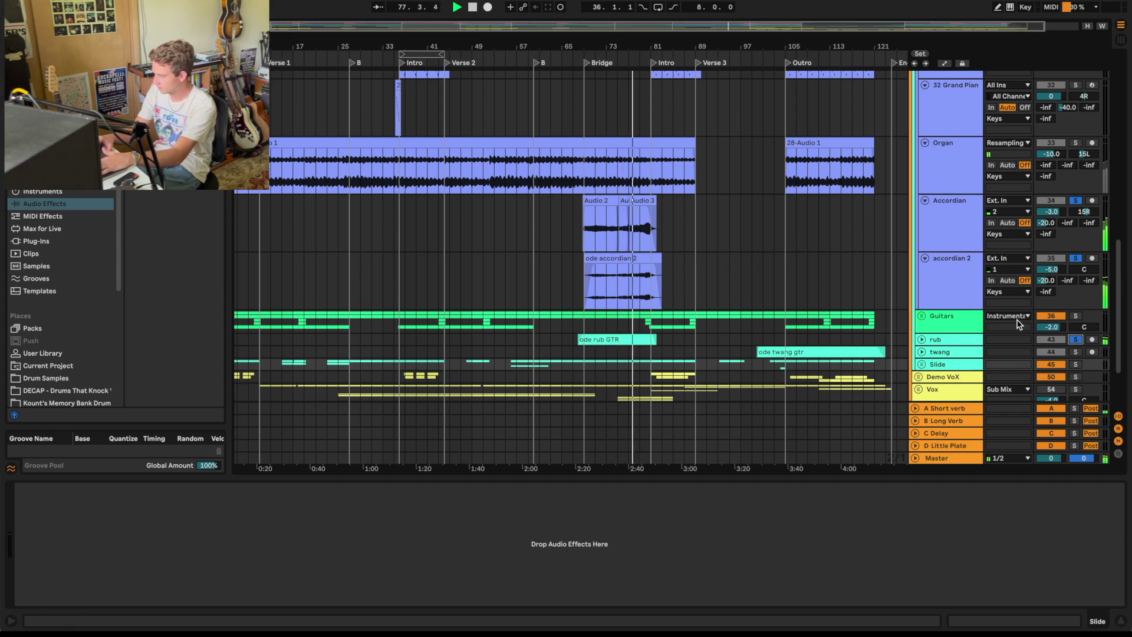
# - Add the Organ track, the whole Keys group and the Bass group to the soloed tracks
pyautogui.click(1075, 143)
pyautogui.scroll(5, 1077, 138)
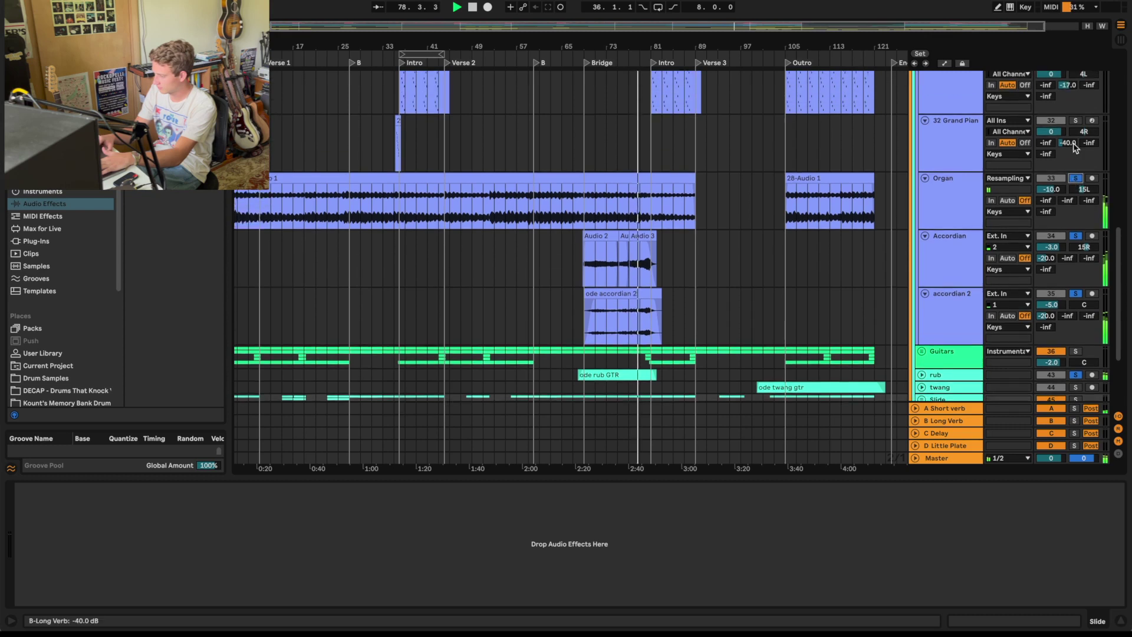
pyautogui.scroll(2, 1081, 122)
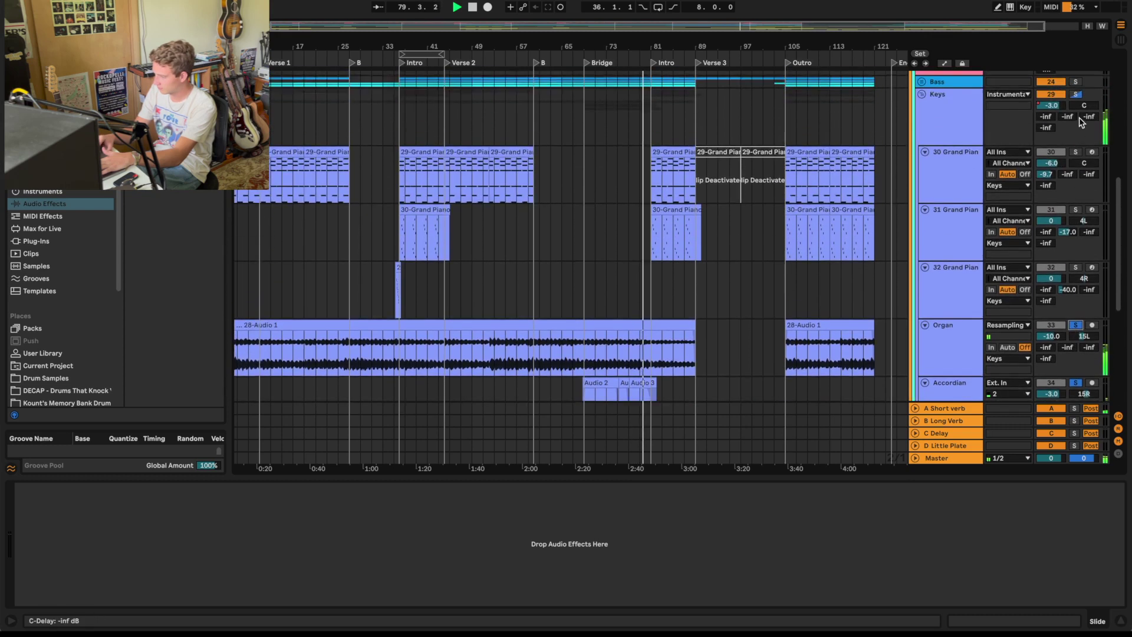
pyautogui.click(1079, 118)
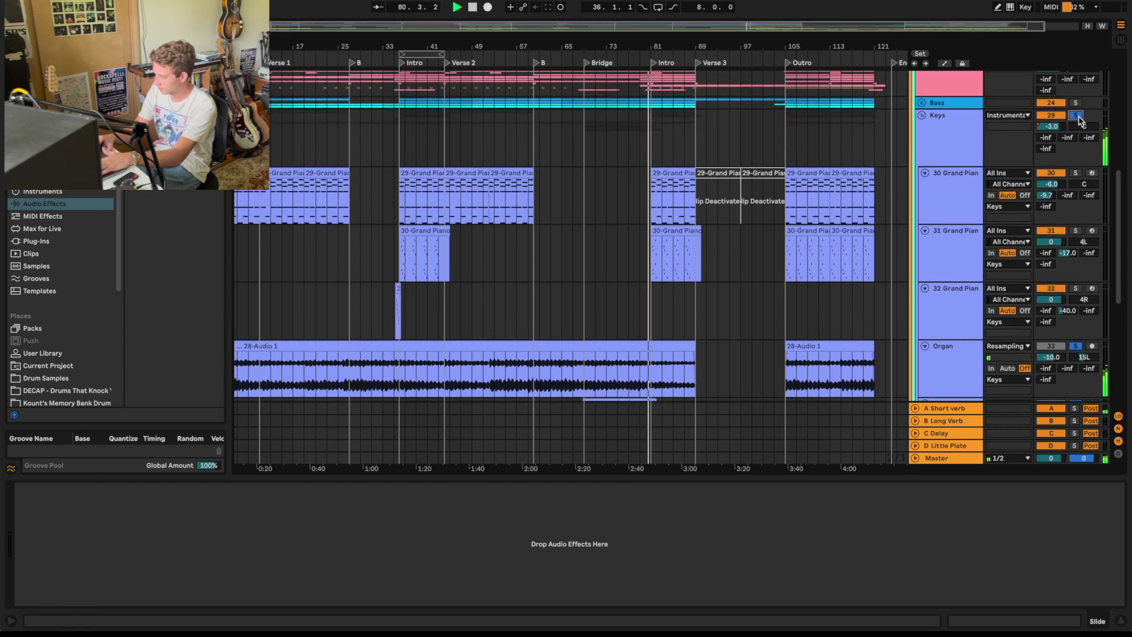
pyautogui.click(1075, 94)
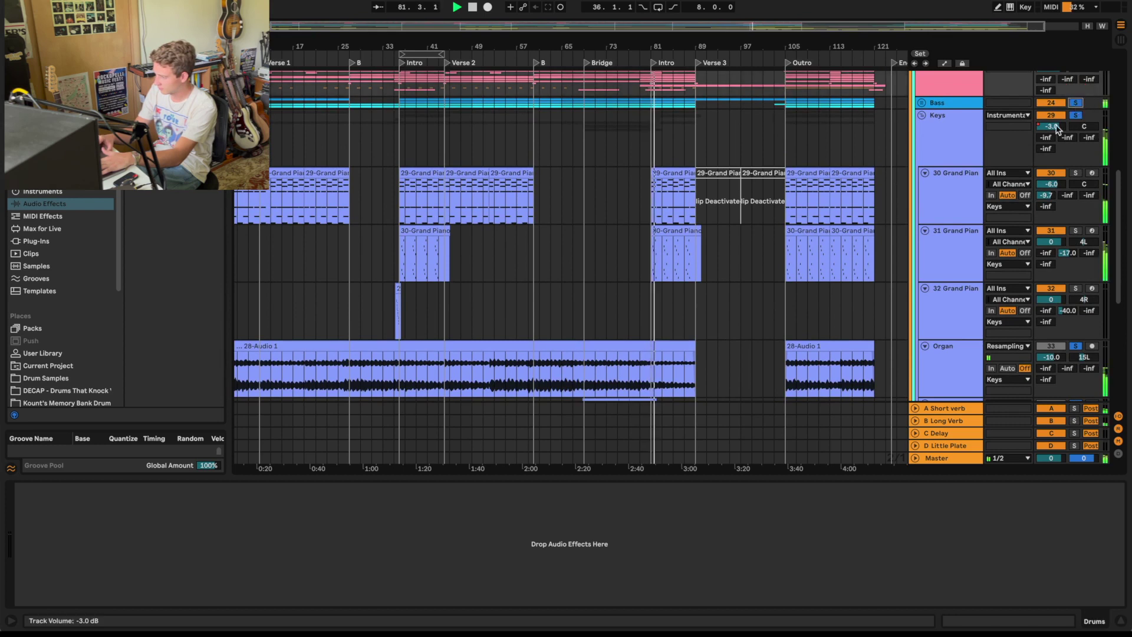
# - Clear all solos to play the full mix, and briefly unfold the Demo VoX group to look at its clips
pyautogui.scroll(4, 1076, 117)
pyautogui.click(1076, 171)
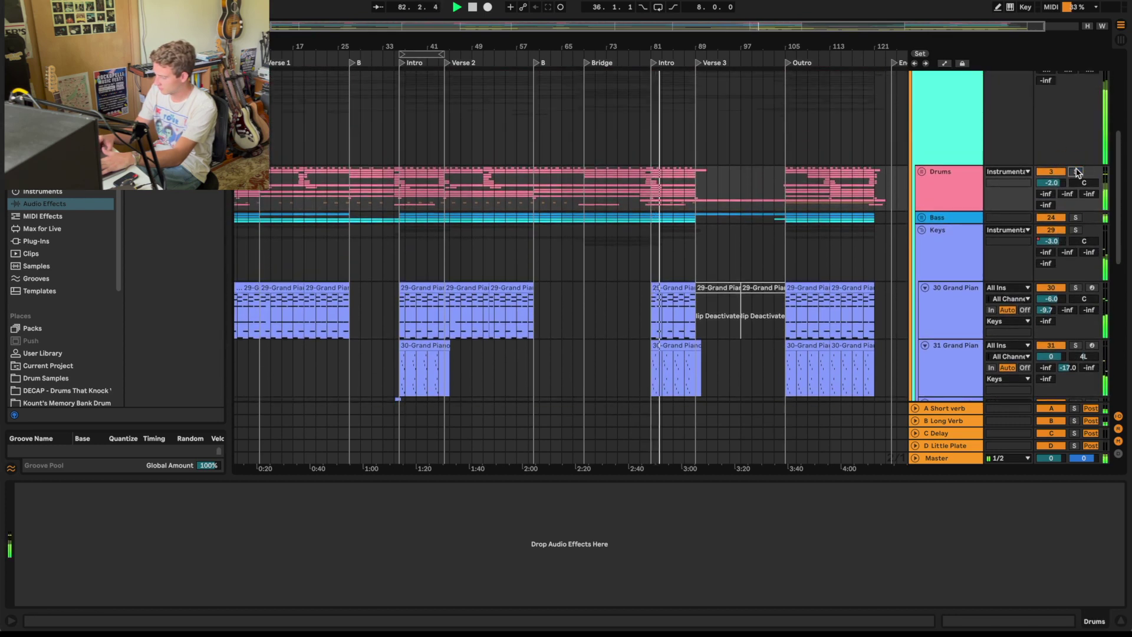
pyautogui.scroll(-12, 915, 215)
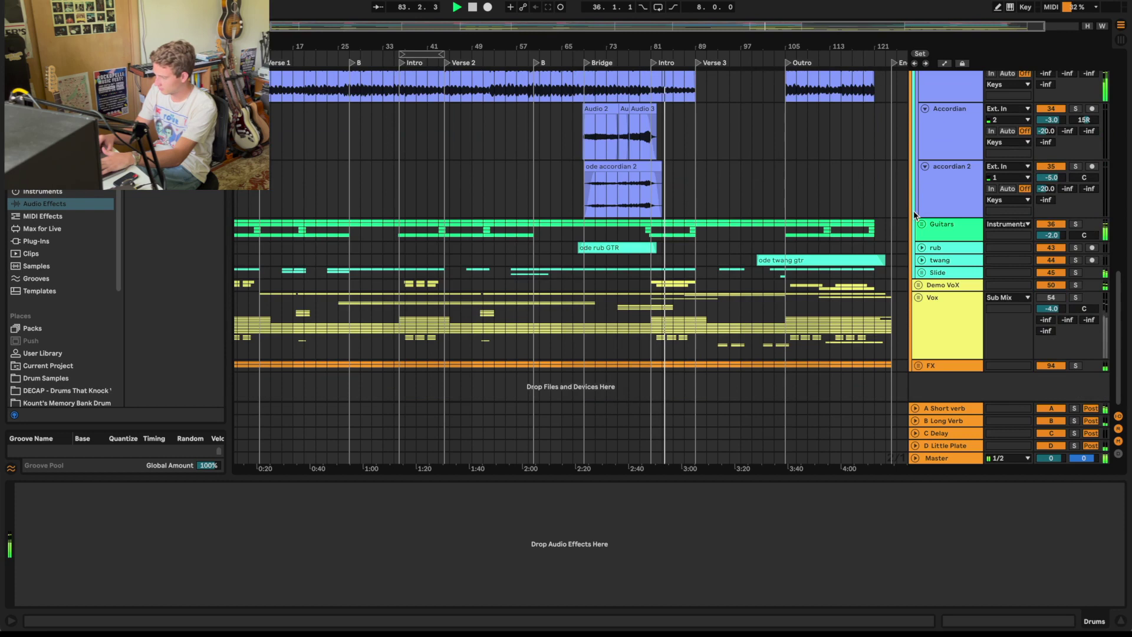
pyautogui.click(918, 286)
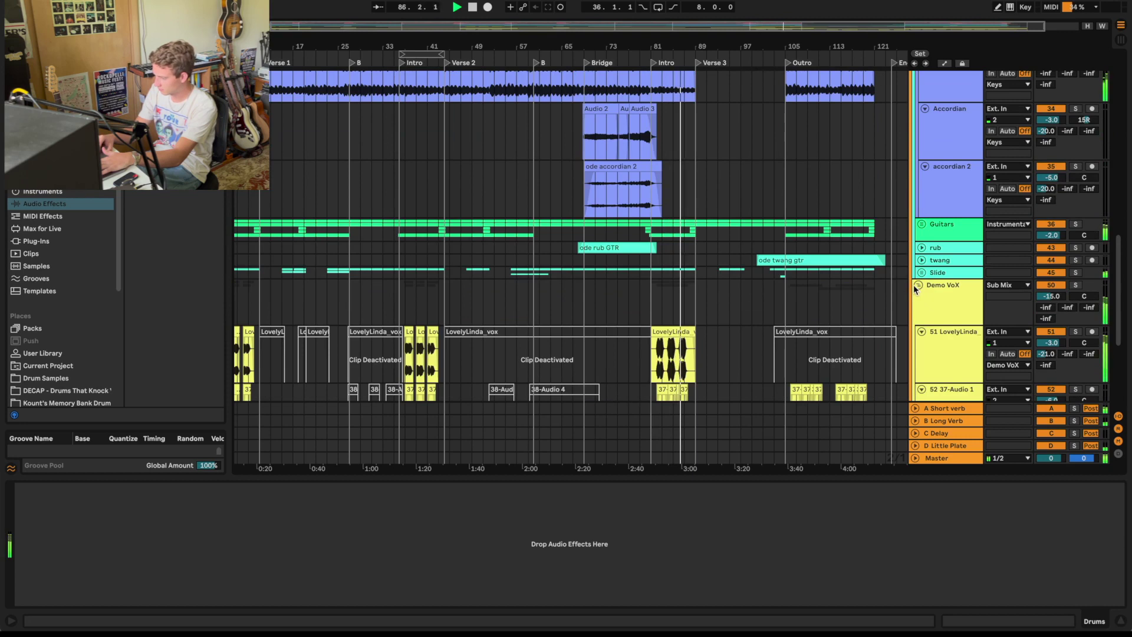
pyautogui.click(917, 286)
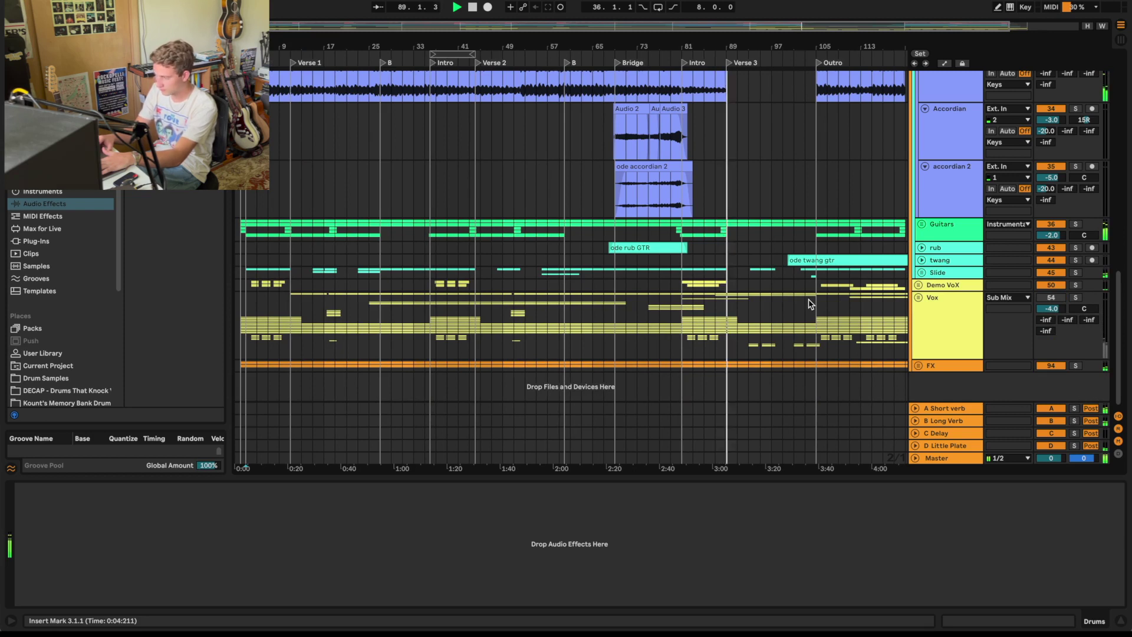
# - Unfold the Guitars group and look through its tracks during Verse 3
pyautogui.scroll(10, 861, 247)
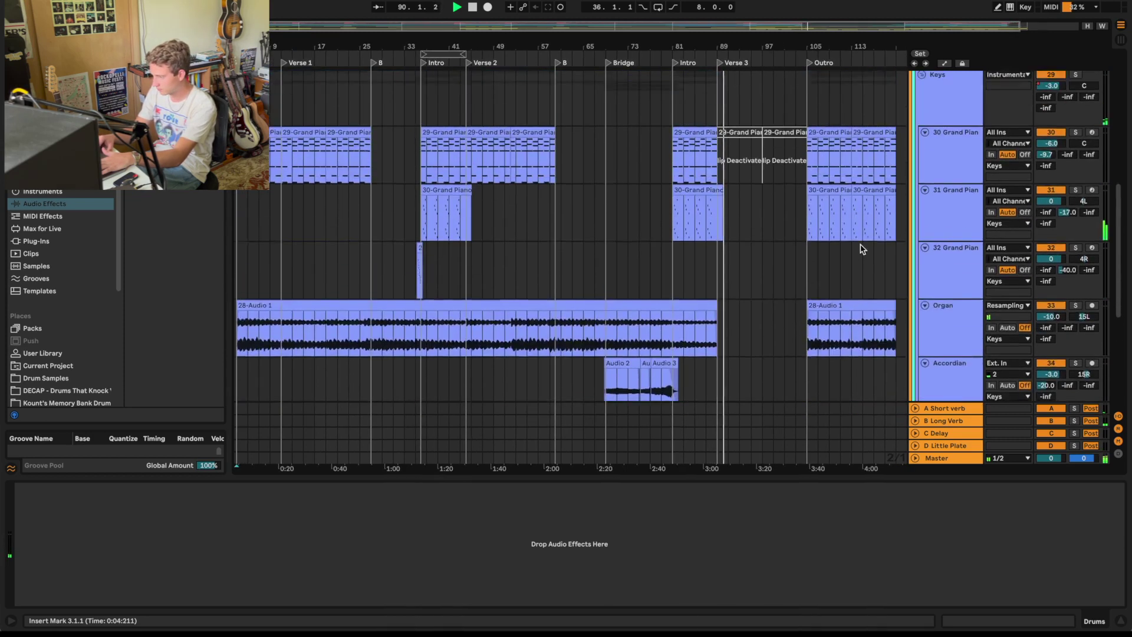
pyautogui.scroll(-10, 834, 249)
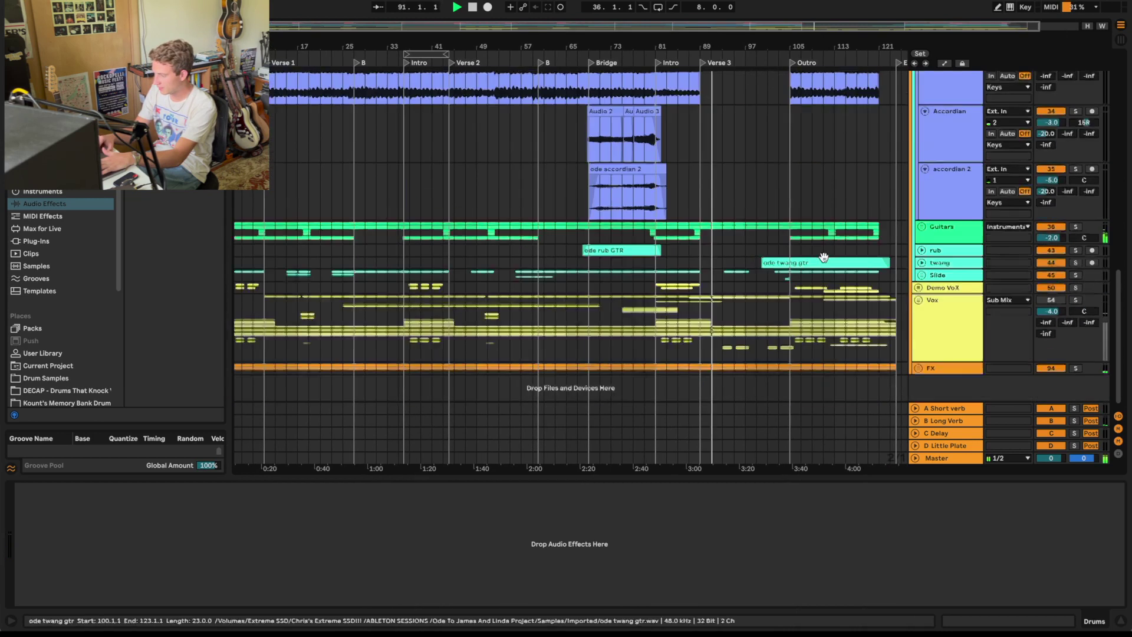
pyautogui.click(921, 224)
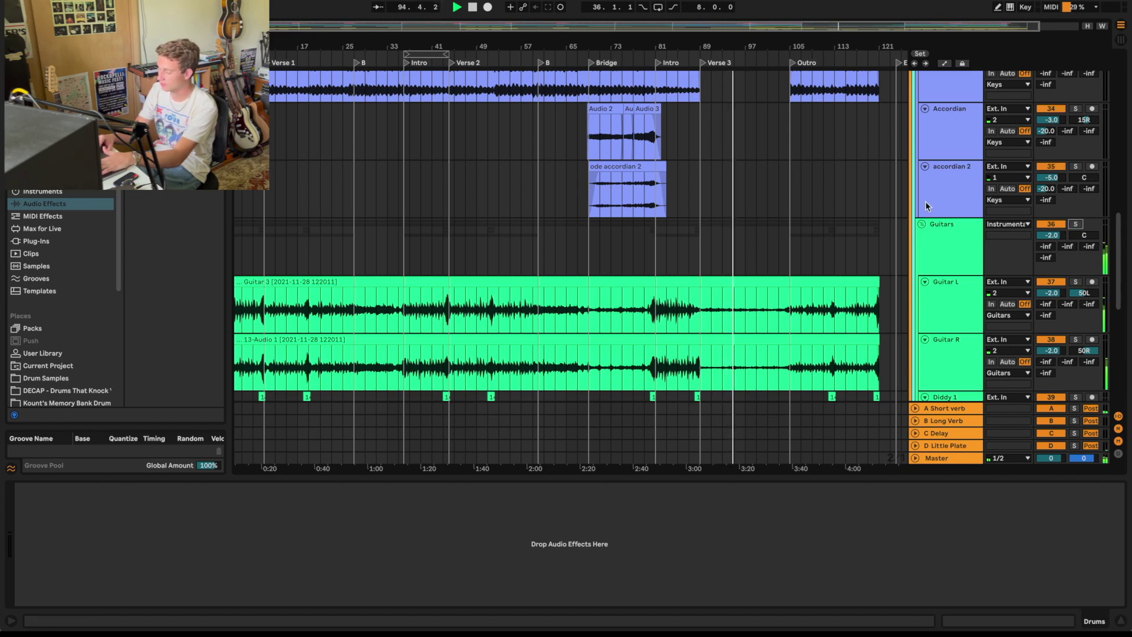
pyautogui.scroll(-10, 926, 206)
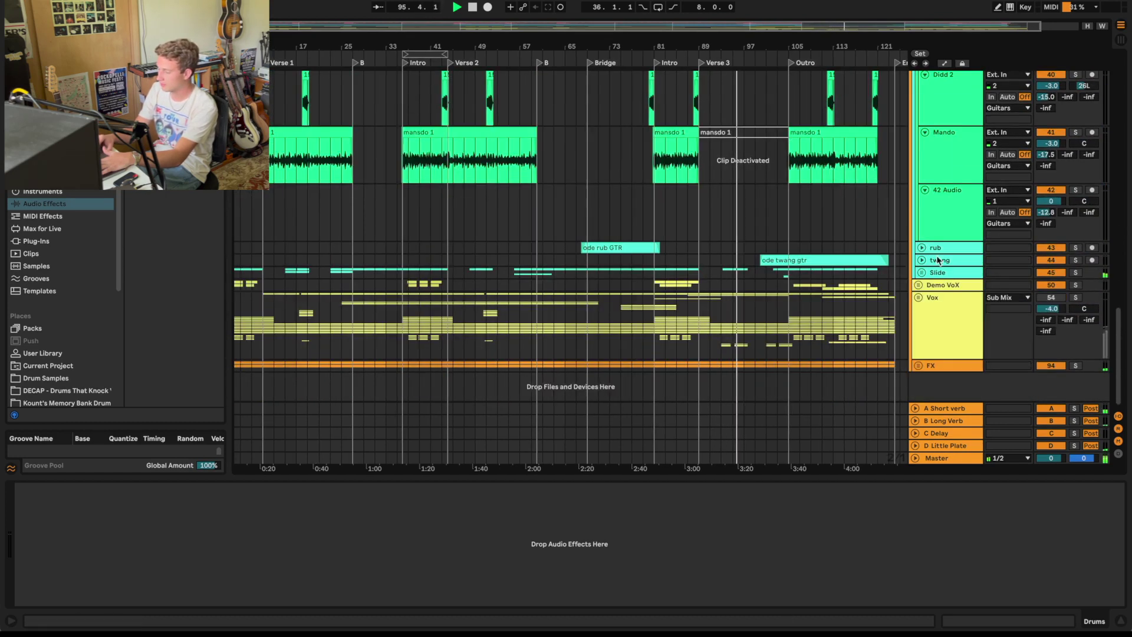
# - Unfold the twang track, solo it, play it from just before the Outro, and select the track
pyautogui.click(921, 260)
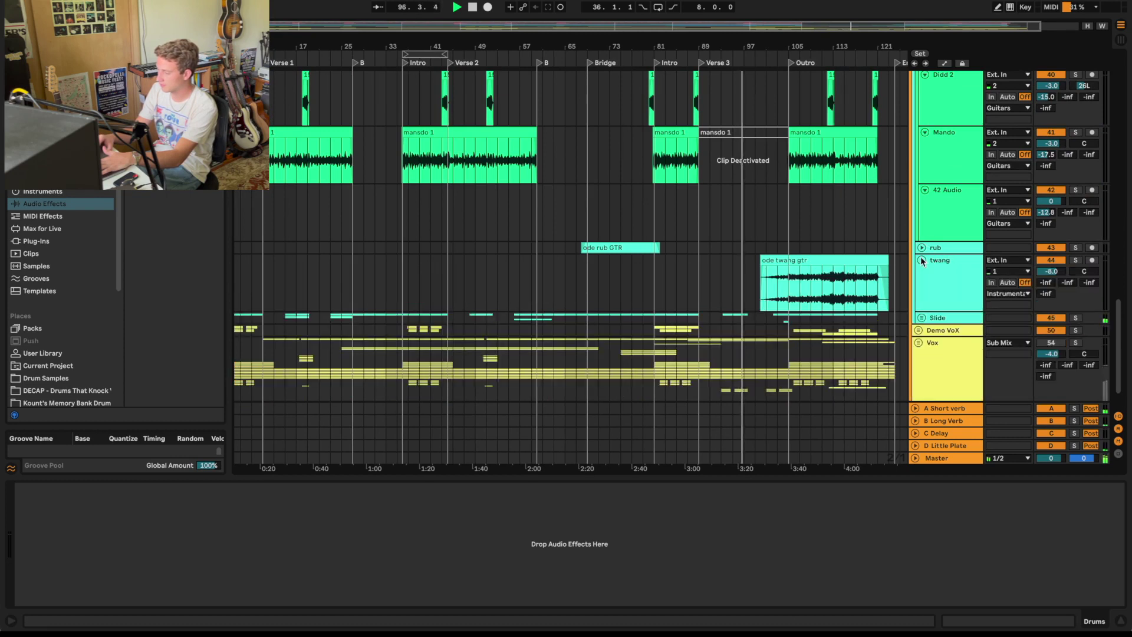
pyautogui.click(776, 60)
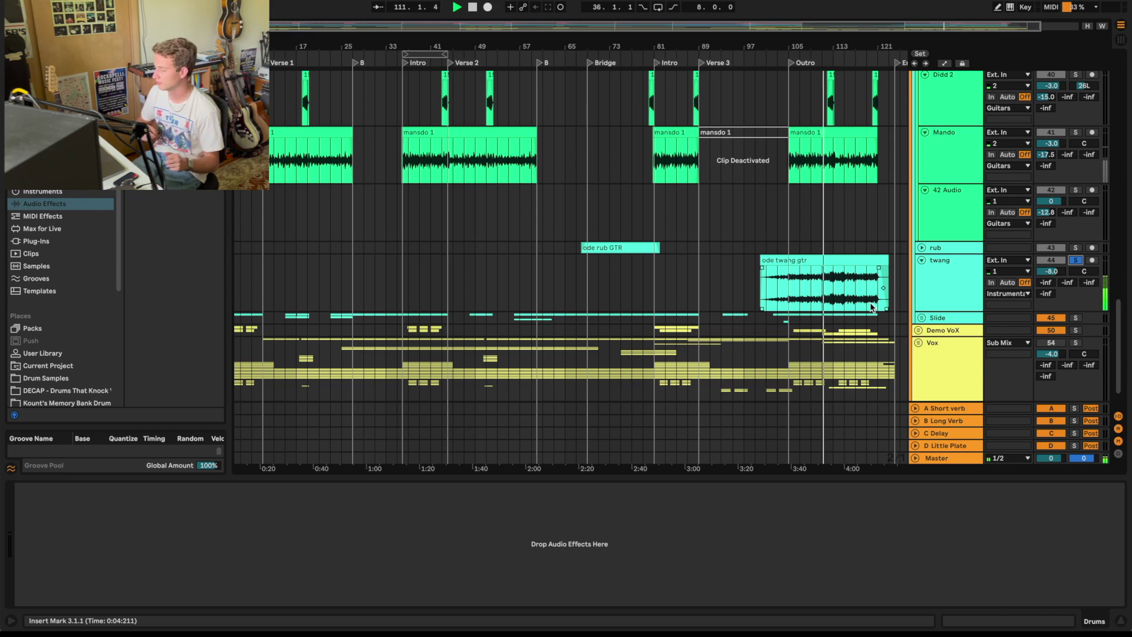
pyautogui.click(949, 283)
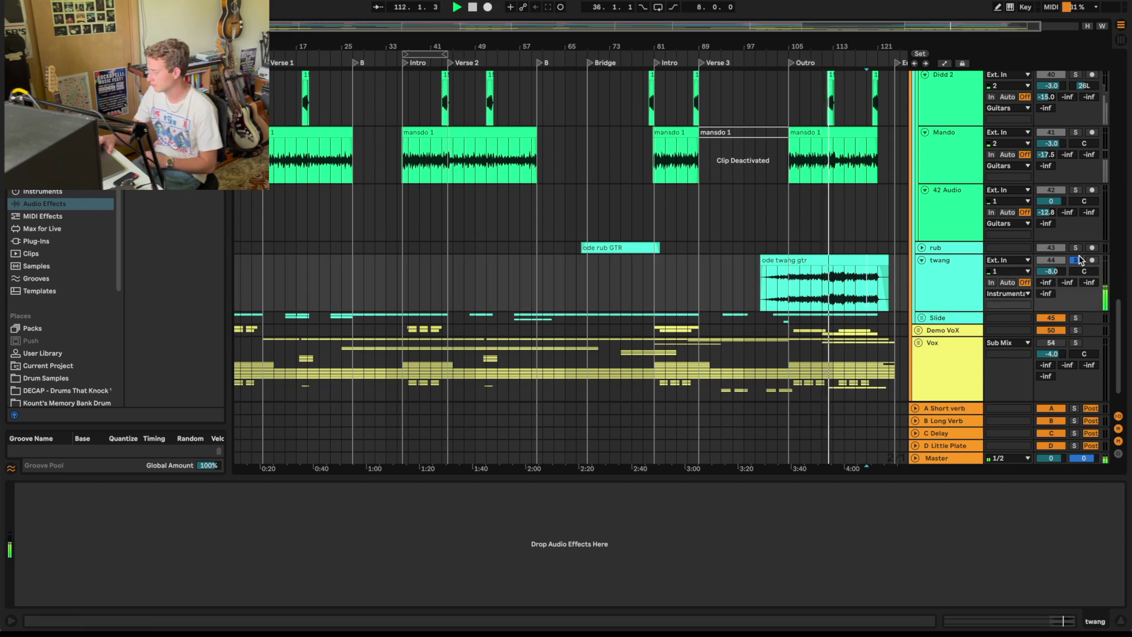
# - Clear the solo on the twang track to hear its part in the full mix, and fold the Instrumental group
pyautogui.click(1075, 259)
pyautogui.click(834, 306)
pyautogui.press('super+s')
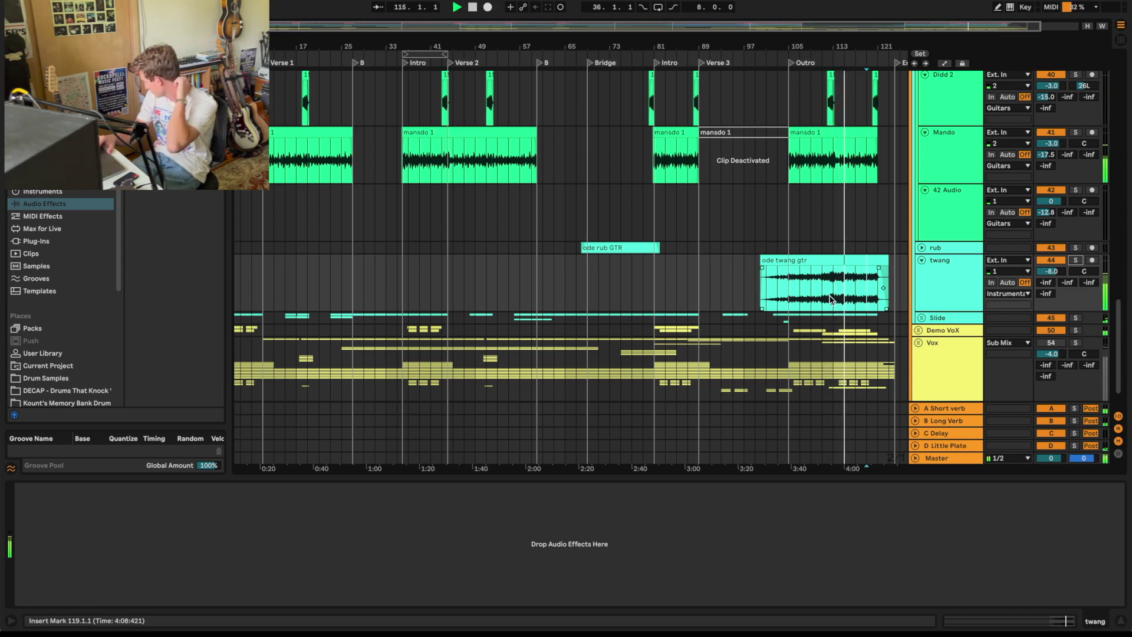
pyautogui.scroll(15, 793, 317)
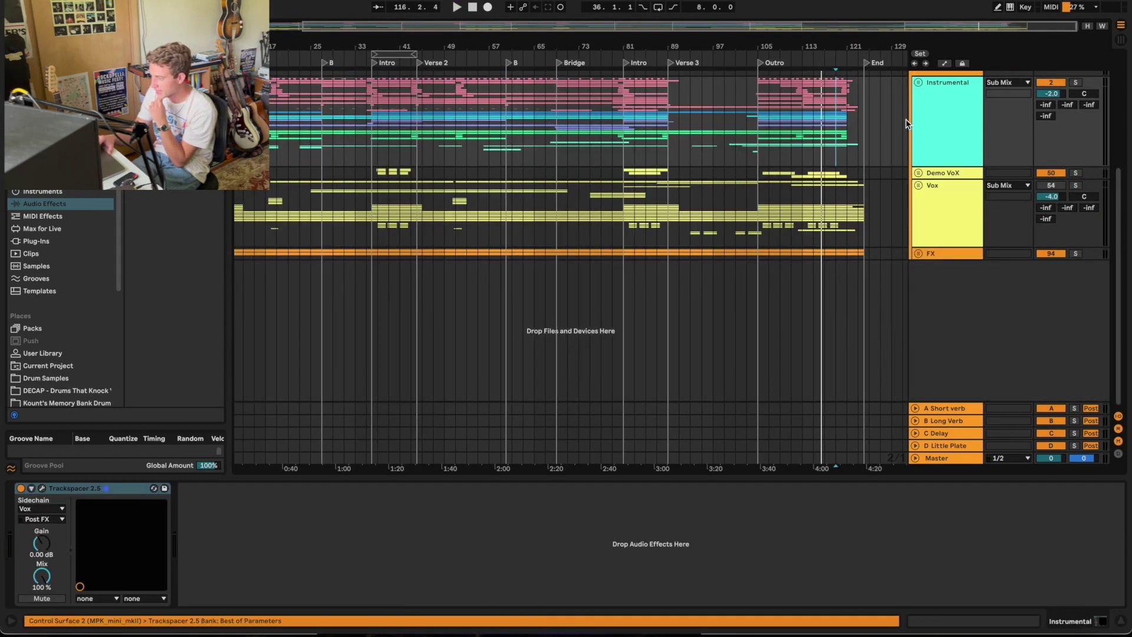
# - Unfold and solo the FX group, play its noise tracks from the Intro at bar 81, and fold the group with its solo cleared
pyautogui.click(918, 254)
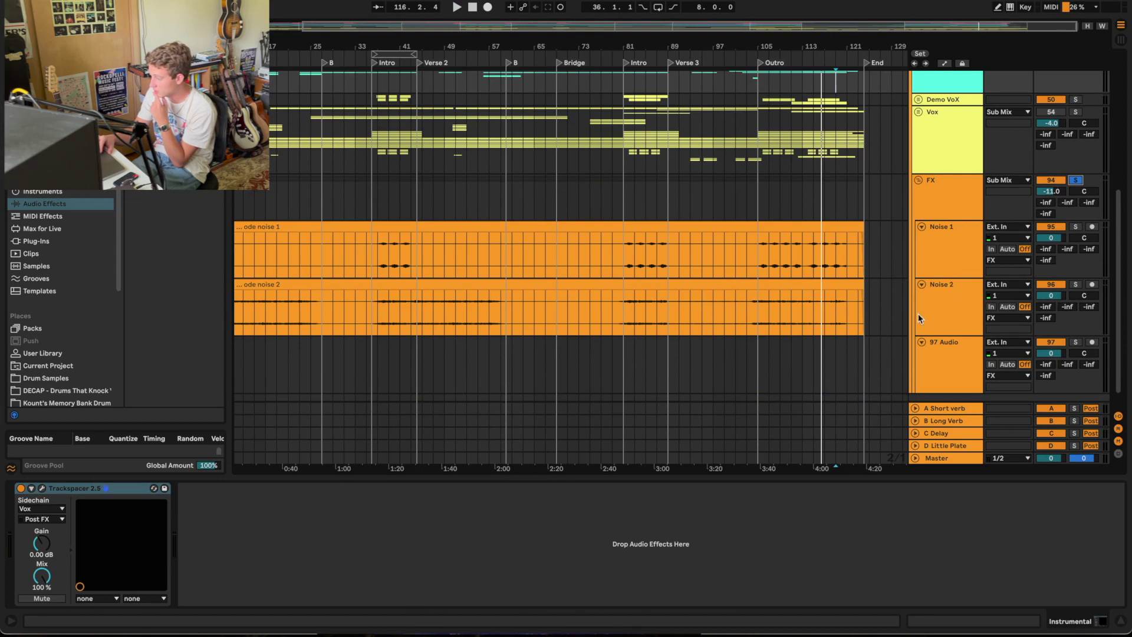
pyautogui.hscroll(-3, 896, 327)
pyautogui.scroll(-1, 896, 327)
pyautogui.click(682, 64)
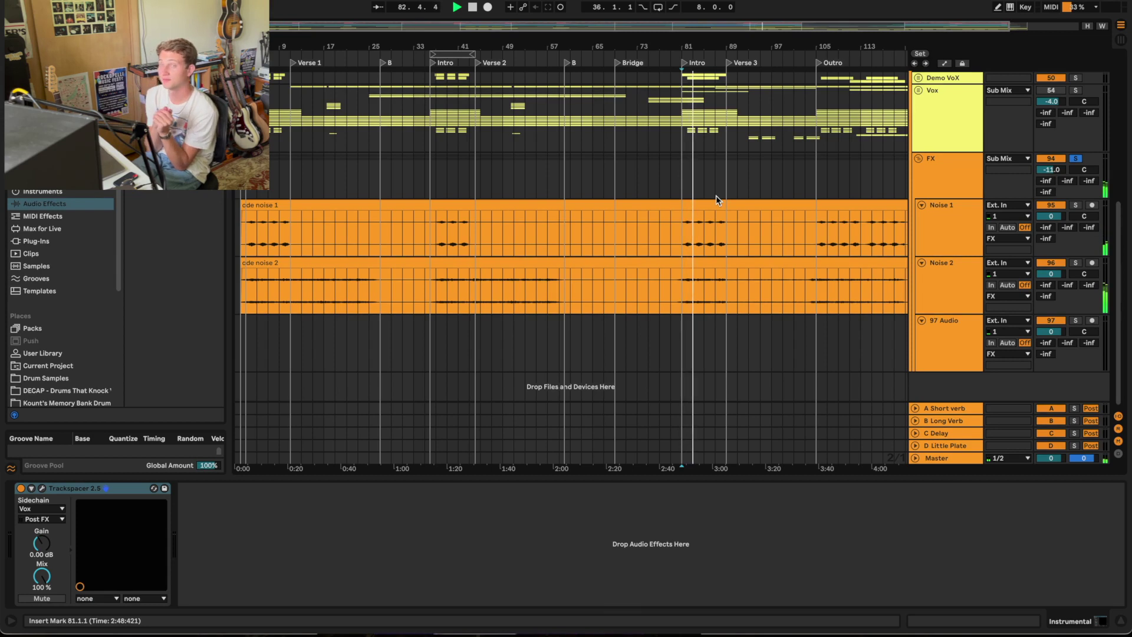
pyautogui.press('space')
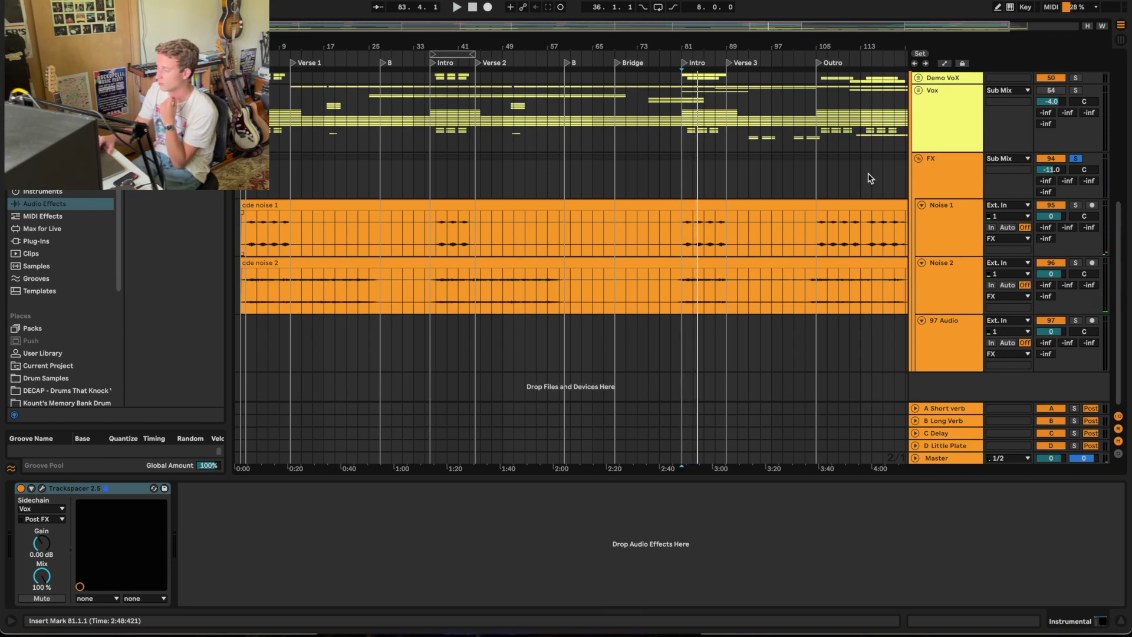
pyautogui.click(918, 158)
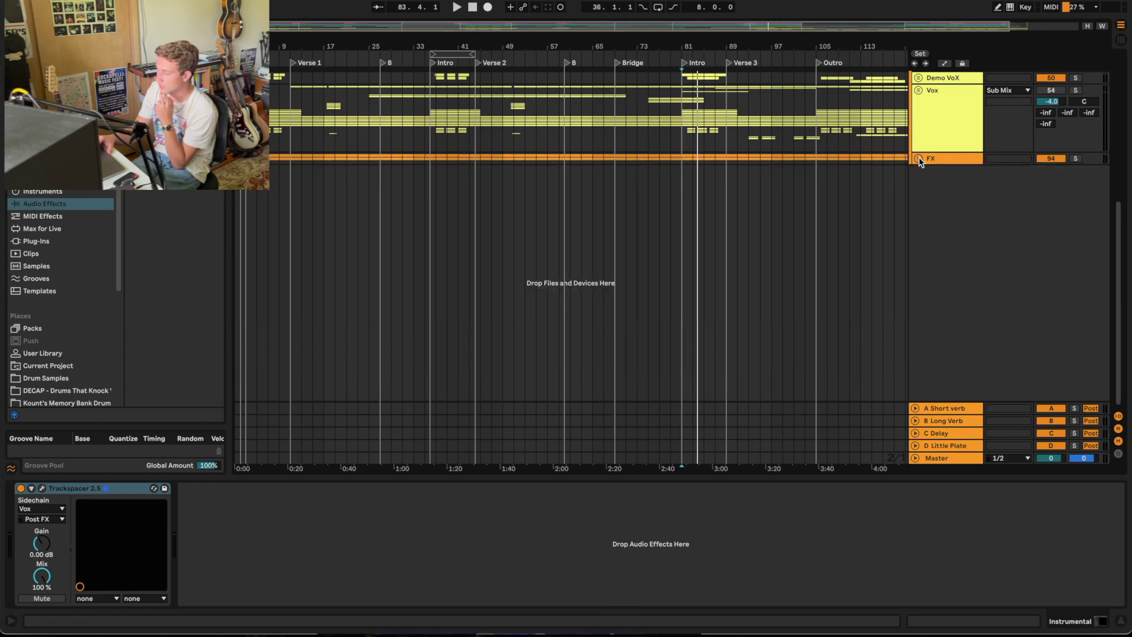
# - Unfold the Vox group and play the Lead Vox clips from just before Verse 1
pyautogui.click(918, 91)
pyautogui.press('space')
pyautogui.scroll(-2, 1023, 105)
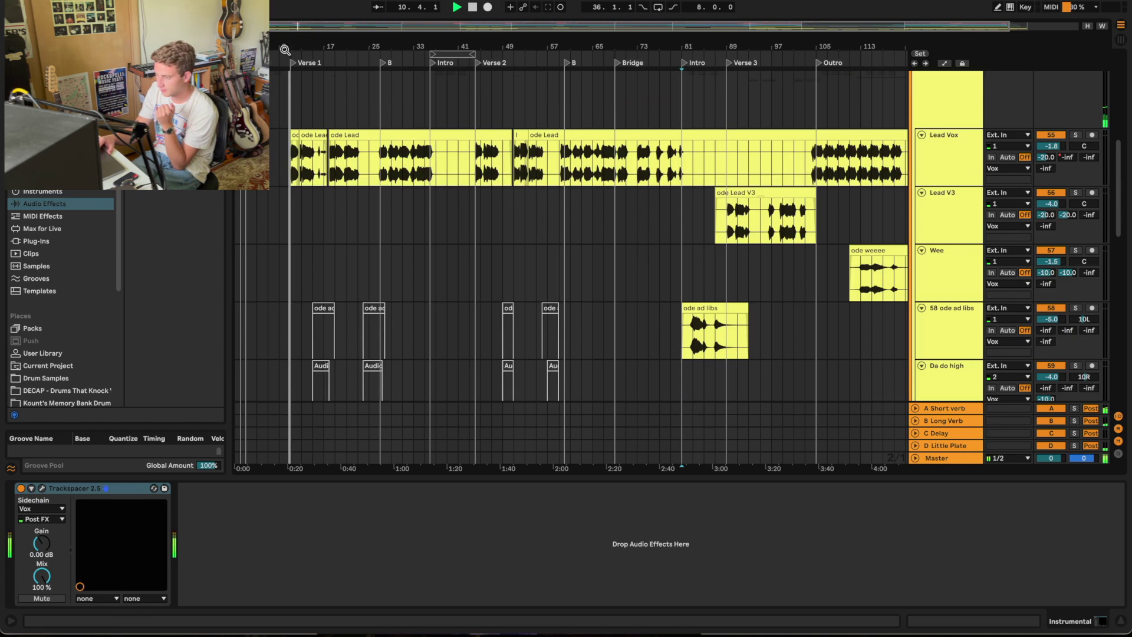
pyautogui.scroll(5, 527, 126)
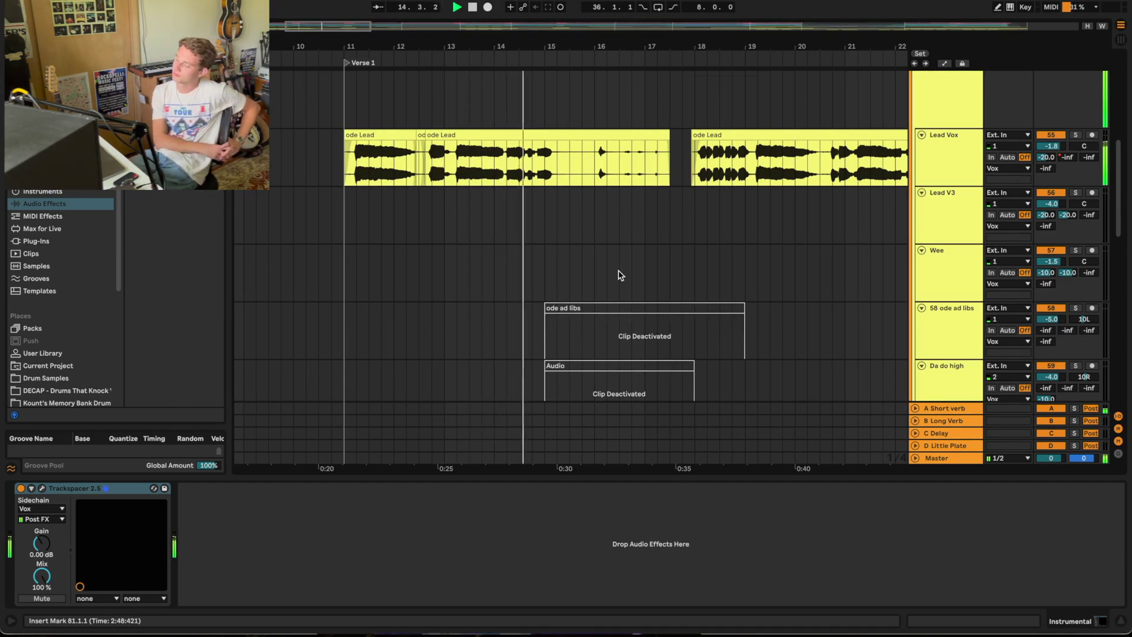
# - Look through the vocal tracks down to the Esha group, and unfold and solo the Harm group
pyautogui.scroll(-15, 572, 264)
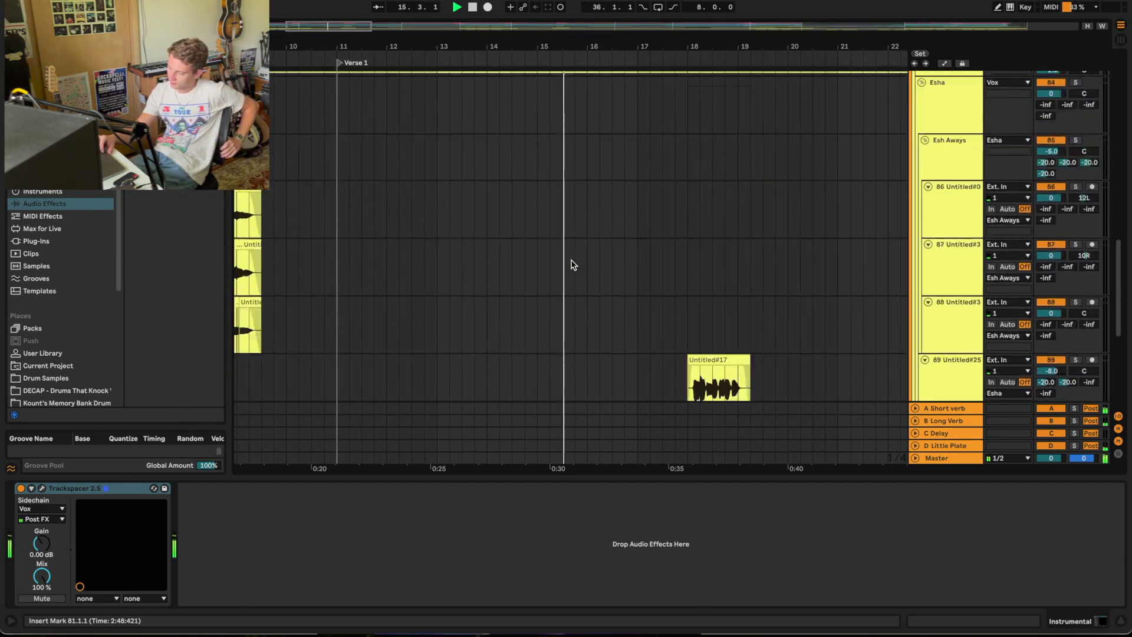
pyautogui.scroll(-2, 572, 264)
pyautogui.scroll(10, 572, 265)
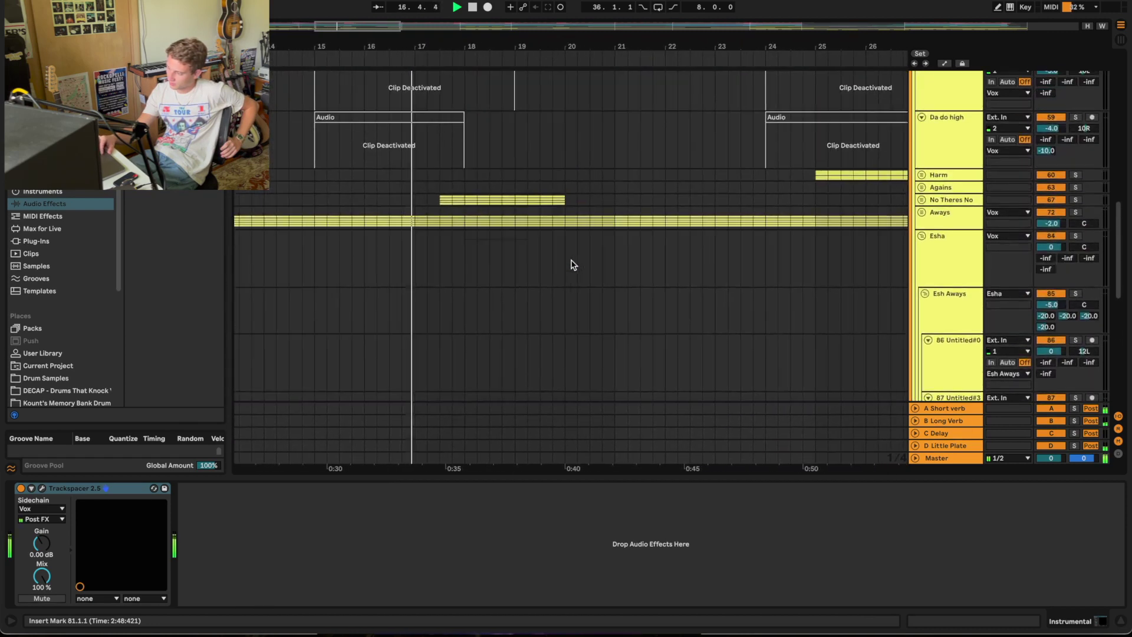
pyautogui.click(921, 175)
pyautogui.scroll(-5, 732, 202)
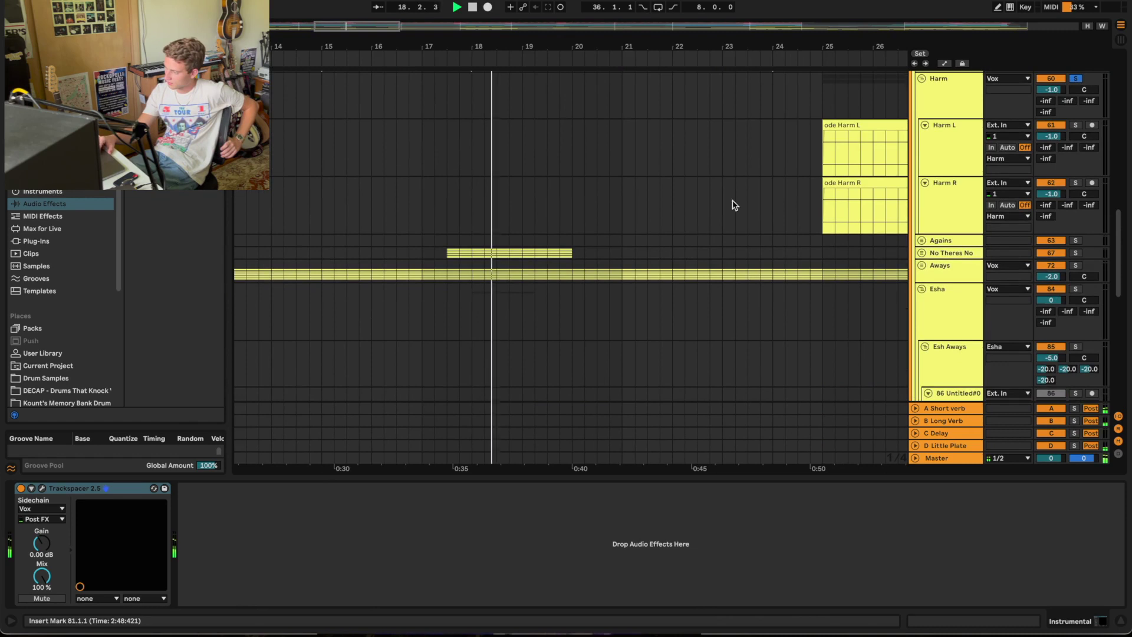
# - Solo and unfold the No Theres No group and play its four clips from just before they start in Verse 1
pyautogui.click(1075, 252)
pyautogui.click(921, 252)
pyautogui.click(461, 71)
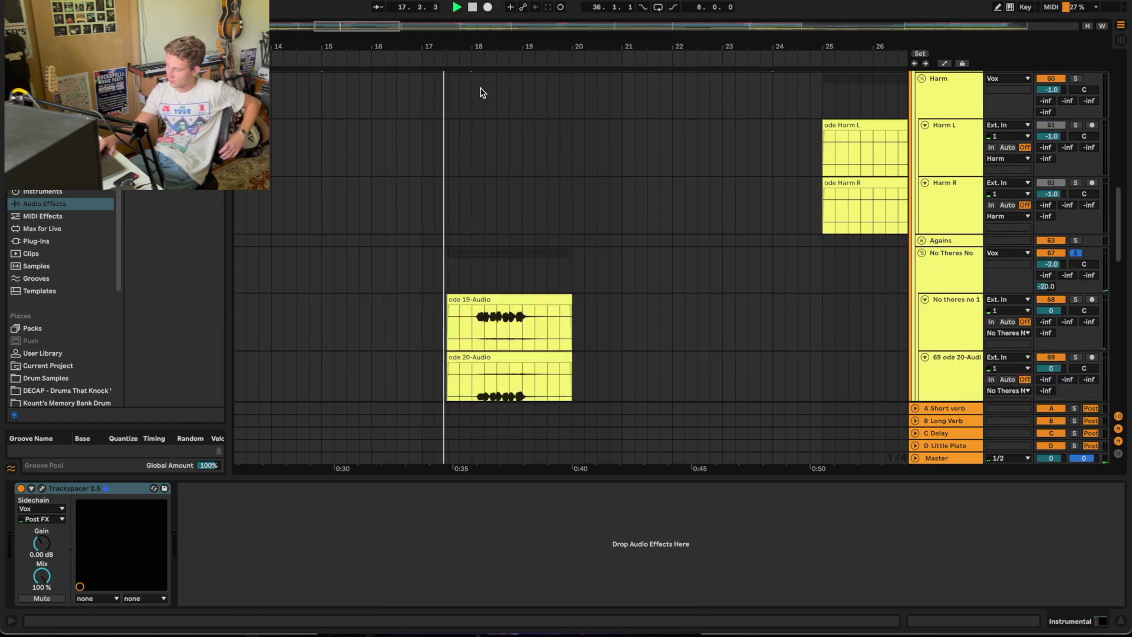
pyautogui.scroll(-6, 876, 296)
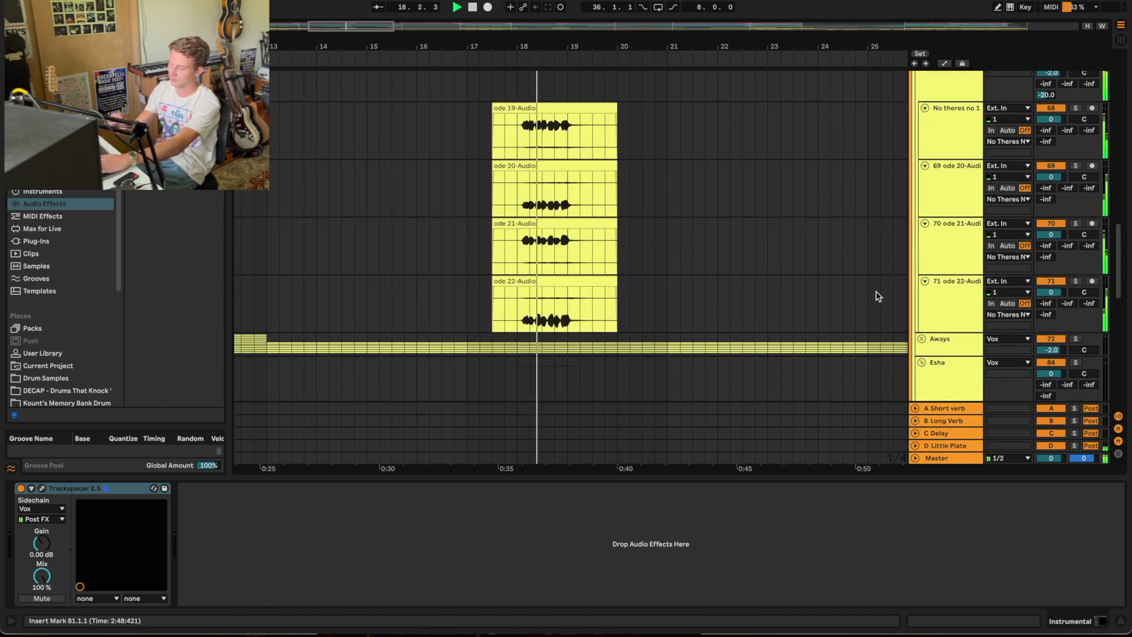
pyautogui.press('space')
# - Replay the No Theres No group from about bar 16 with the Lead Vox track added to the solo
pyautogui.click(428, 53)
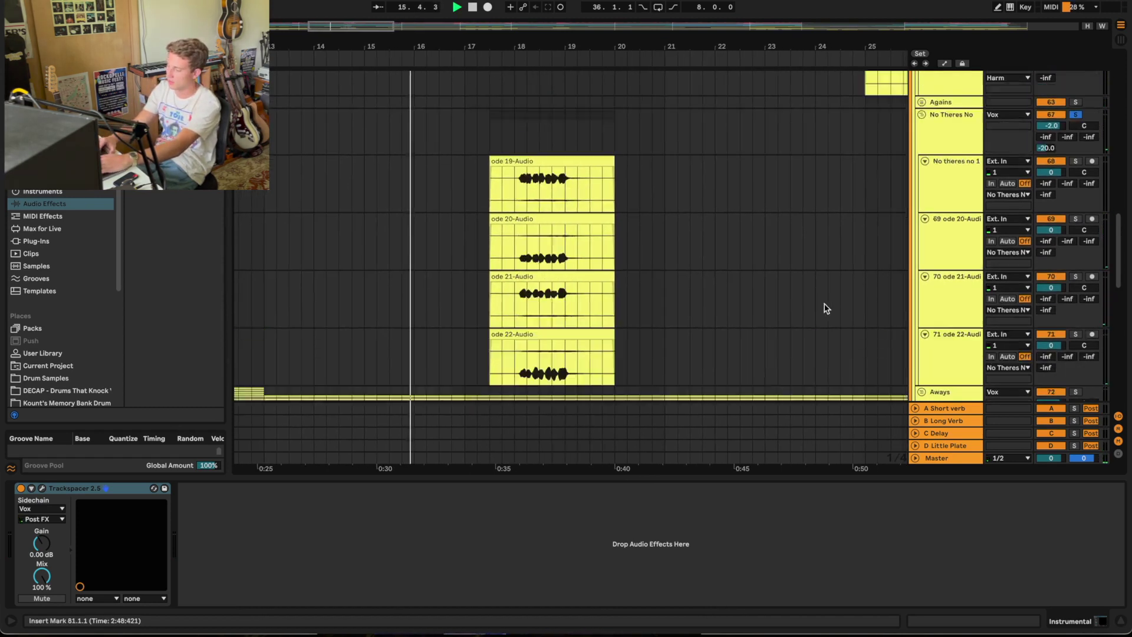
pyautogui.scroll(10, 824, 306)
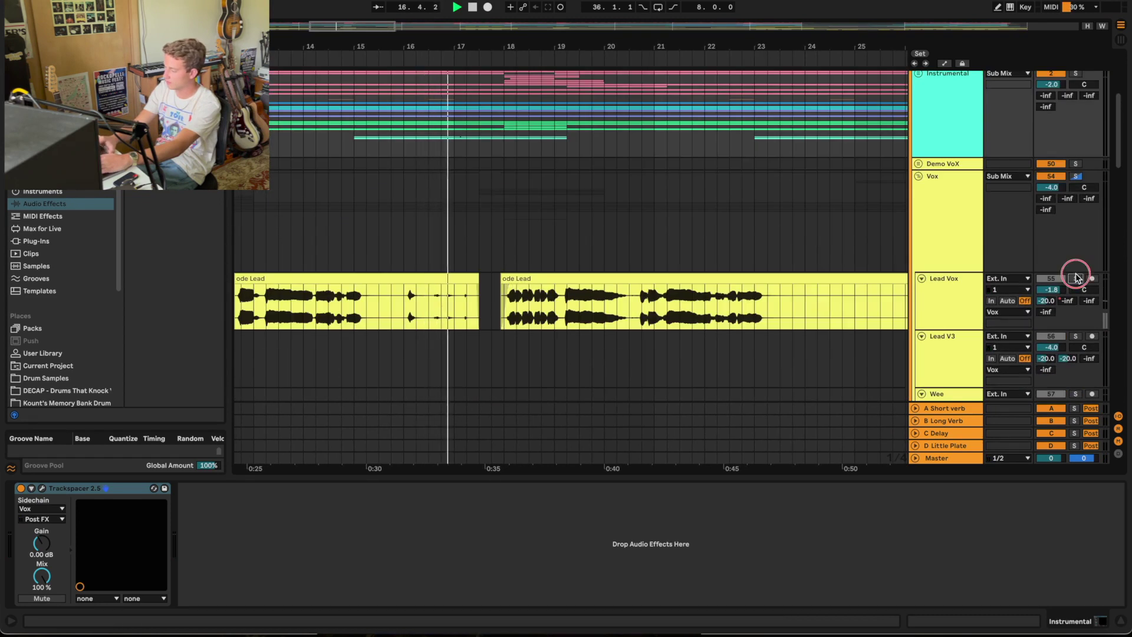
pyautogui.scroll(-8, 602, 279)
pyautogui.scroll(-8, 602, 279)
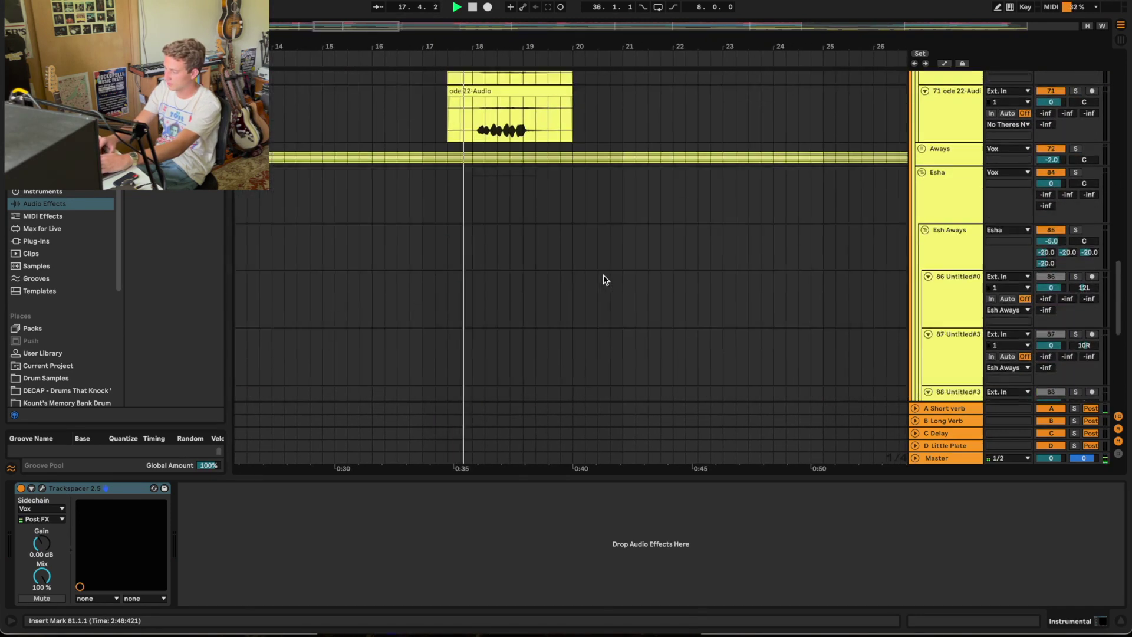
pyautogui.scroll(-10, 841, 255)
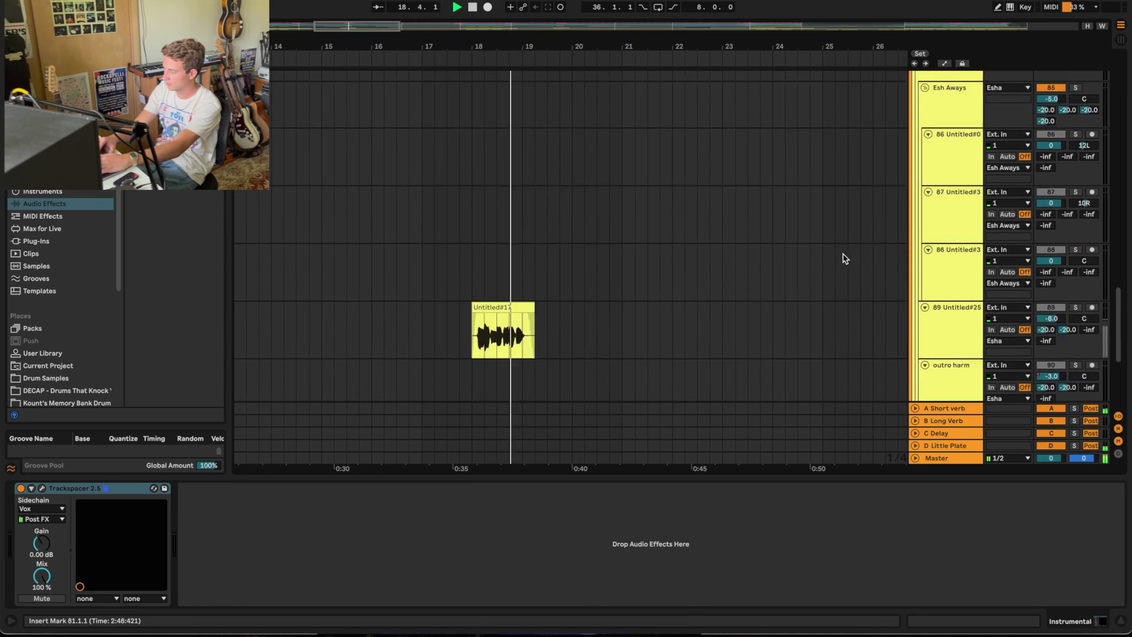
# - Solo track 89 Untitled#25 in the Esha group and play its Verse 1 clip from bar 18
pyautogui.click(1075, 127)
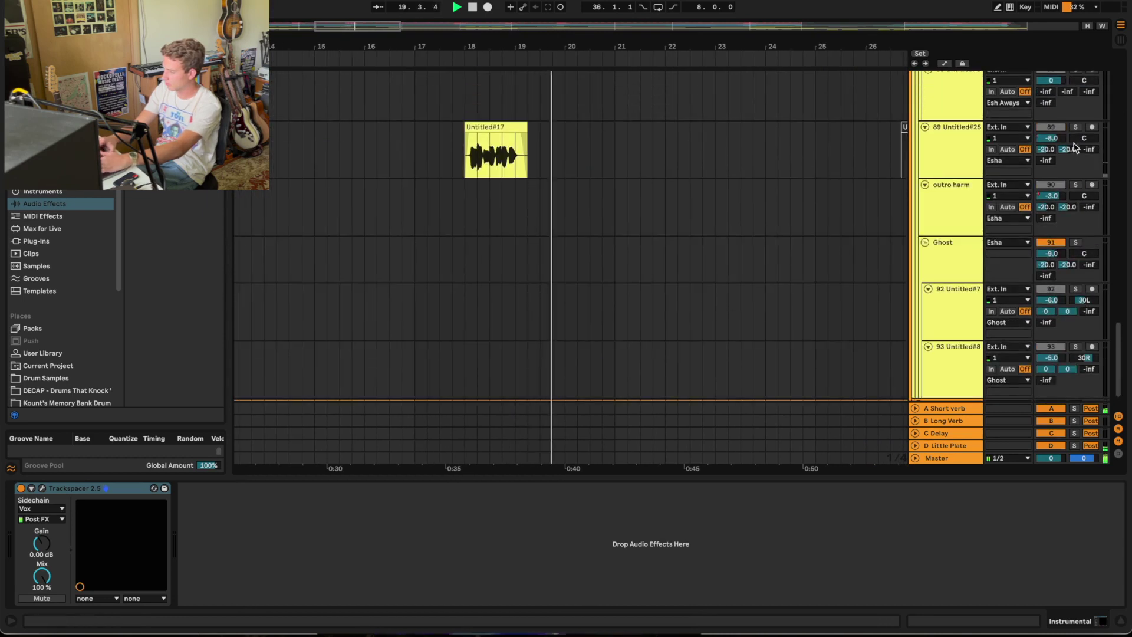
pyautogui.click(474, 64)
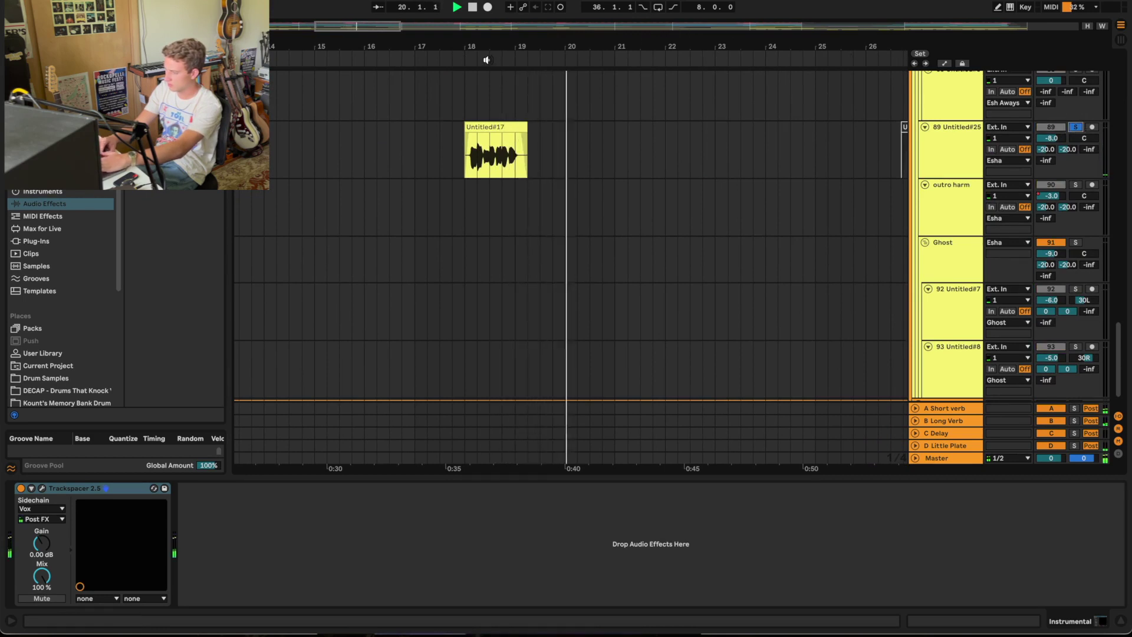
pyautogui.press('space')
pyautogui.press('space')
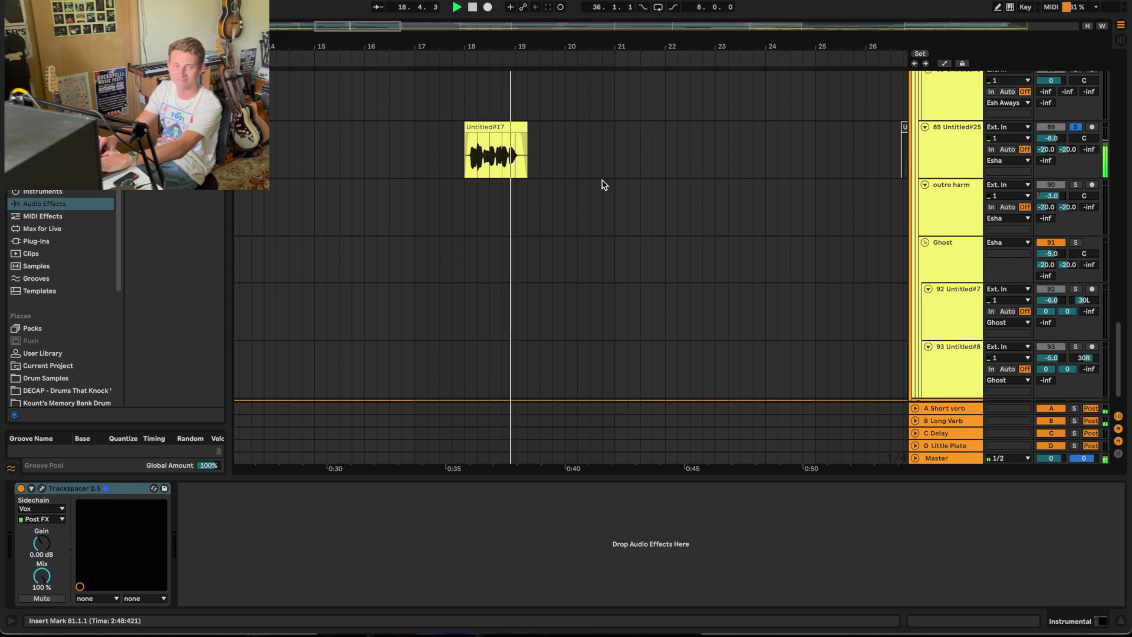
# - Show the whole arrangement and play the soloed Untitled#25 track at its Verse 2 clip from bar 51
pyautogui.press('w')
pyautogui.press('space')
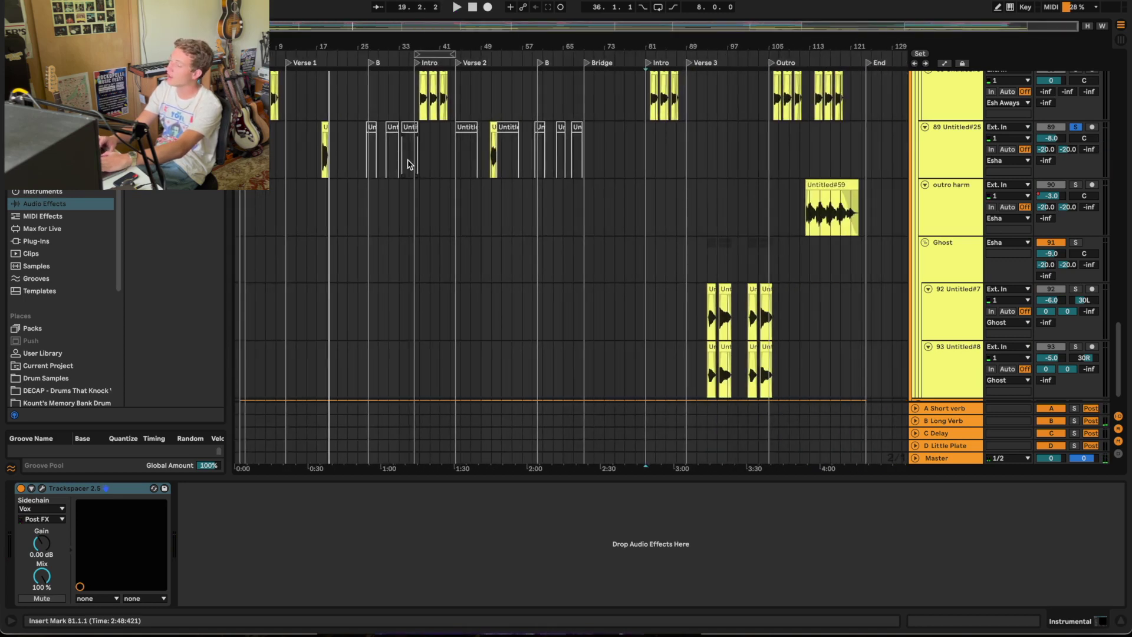
pyautogui.scroll(1, 412, 153)
pyautogui.click(488, 53)
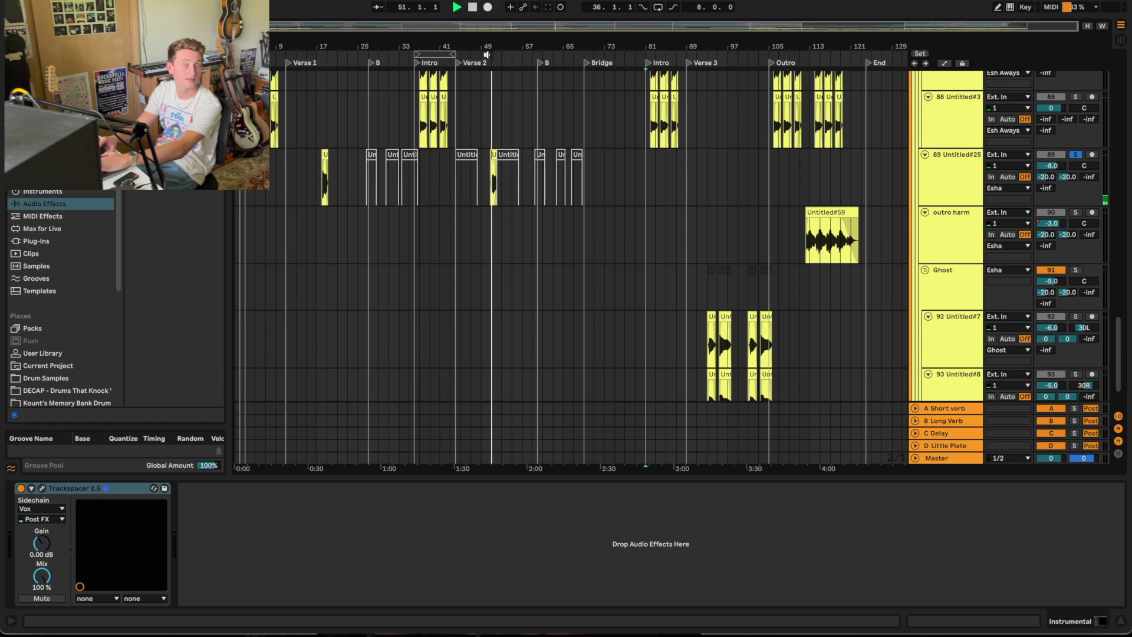
pyautogui.scroll(-2, 634, 278)
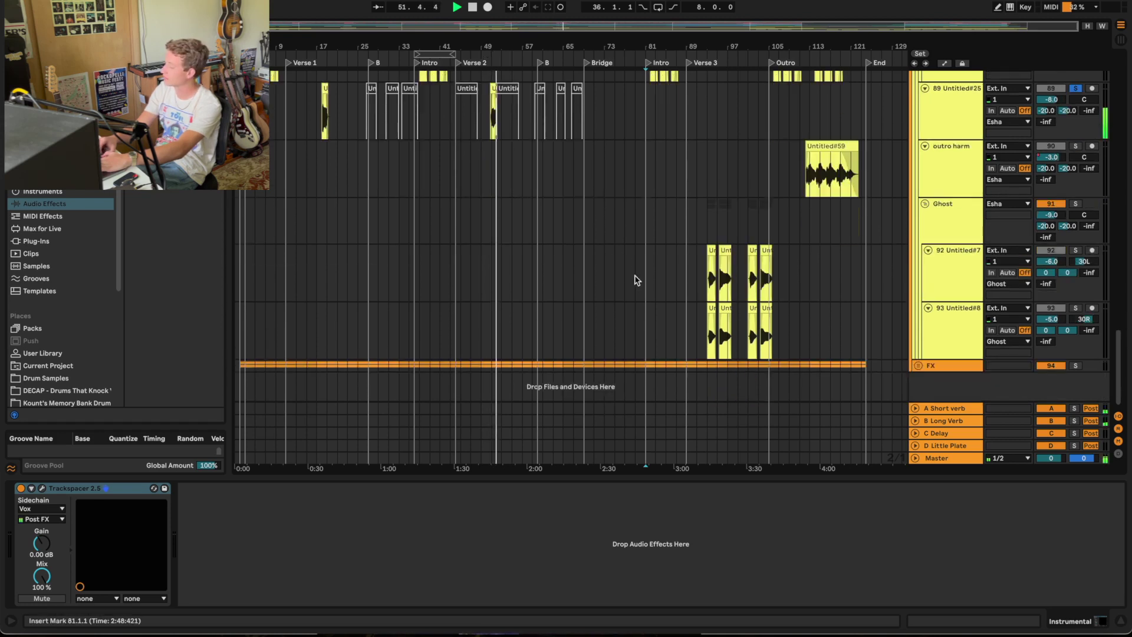
# - Solo the Esh Aways group and play its clips from the opening Intro at bar 3
pyautogui.scroll(6, 748, 229)
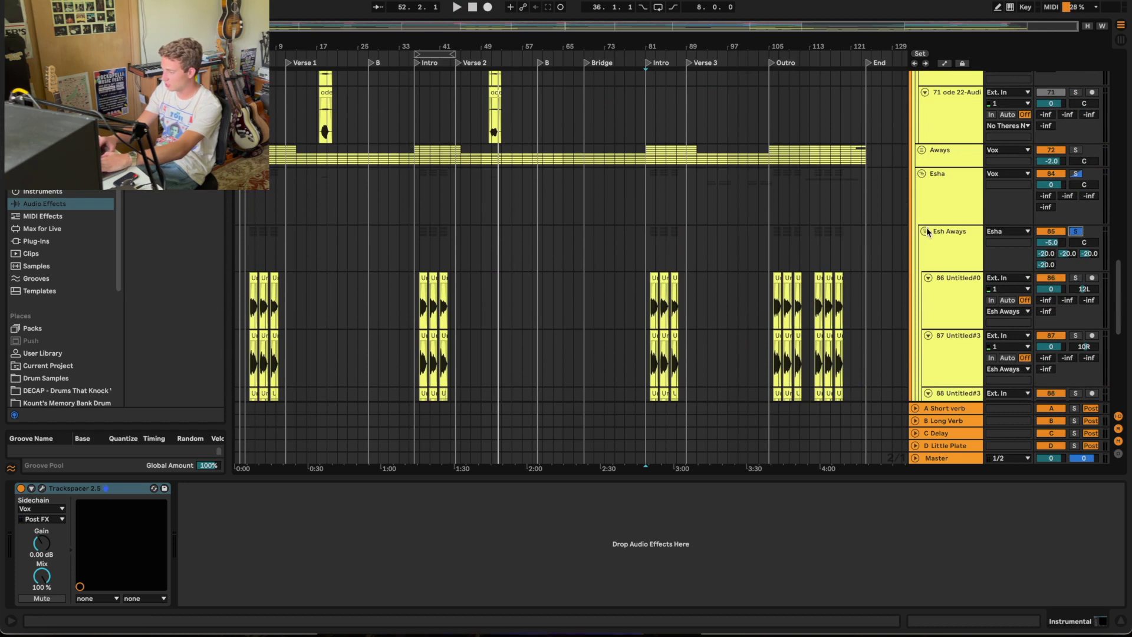
pyautogui.scroll(-2, 747, 236)
pyautogui.scroll(5, 286, 155)
pyautogui.click(248, 155)
pyautogui.press('space')
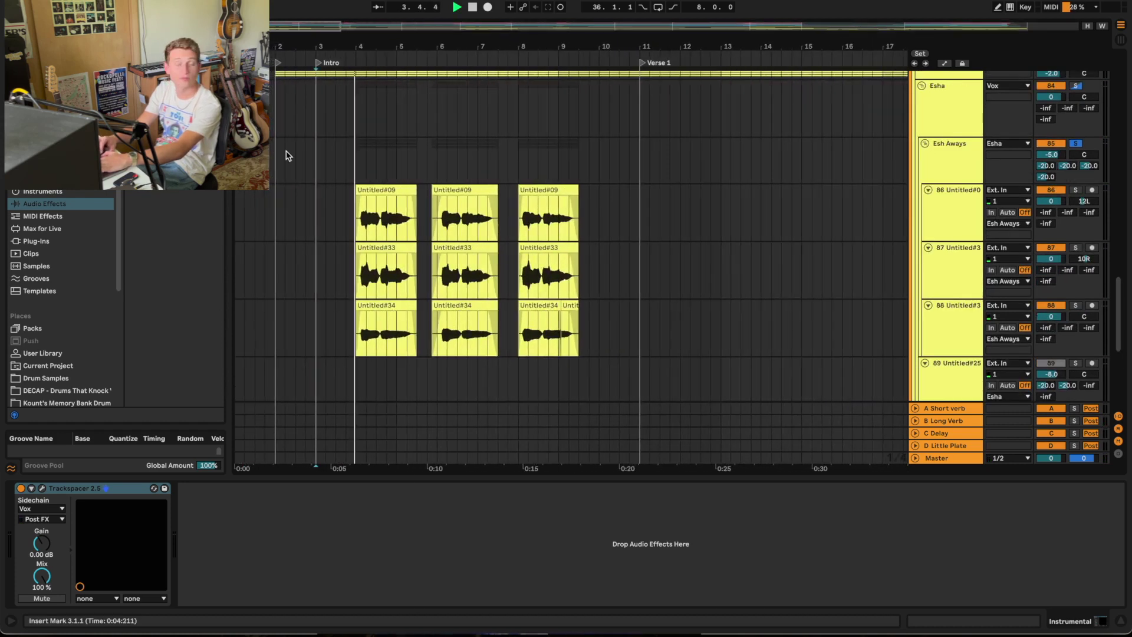
# - Add the Aways group to the soloed Esh Aways vocals while the opening Intro plays
pyautogui.scroll(-2, 314, 220)
pyautogui.scroll(4, 354, 227)
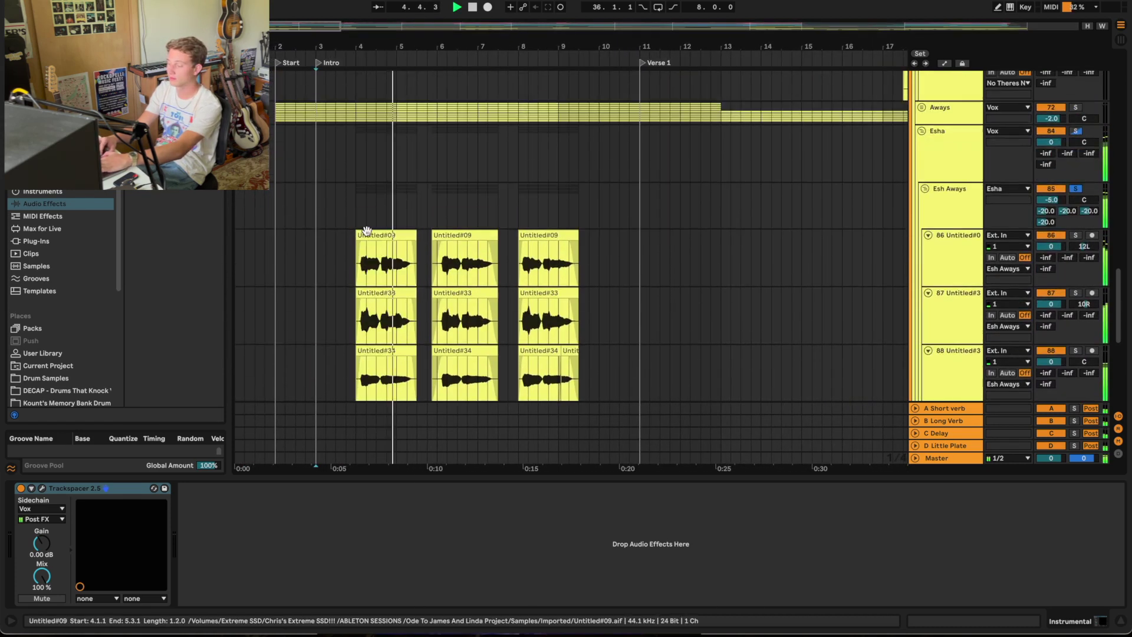
pyautogui.click(1075, 108)
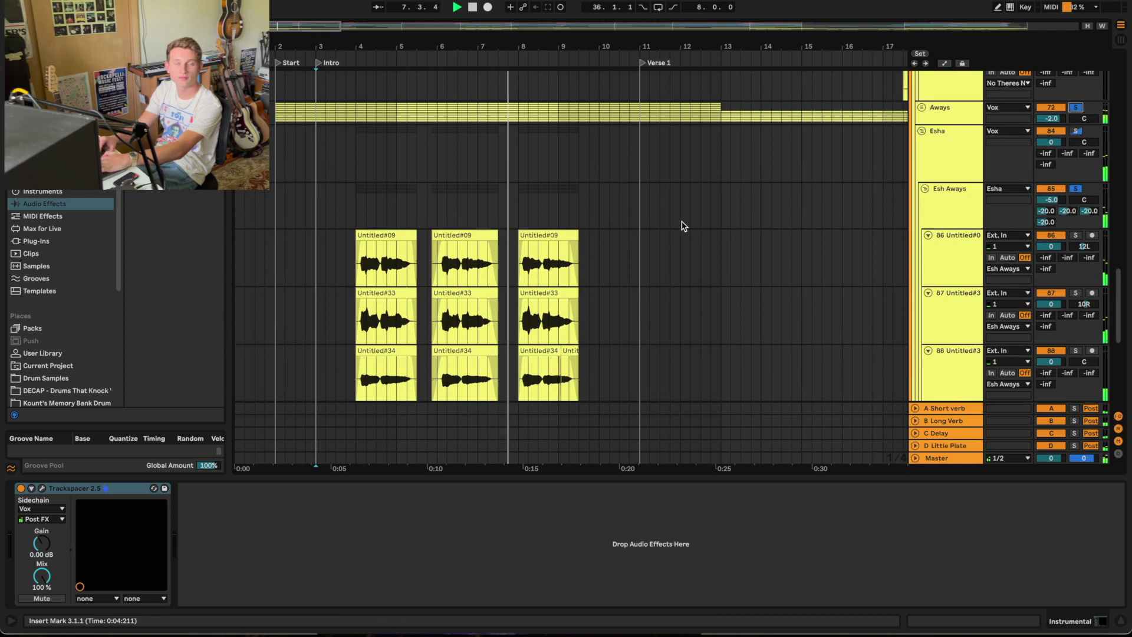
# - Fold the Esha group, solo and fold the whole Vox group, and play it from the Intro at bar 36
pyautogui.click(916, 133)
pyautogui.scroll(10, 923, 153)
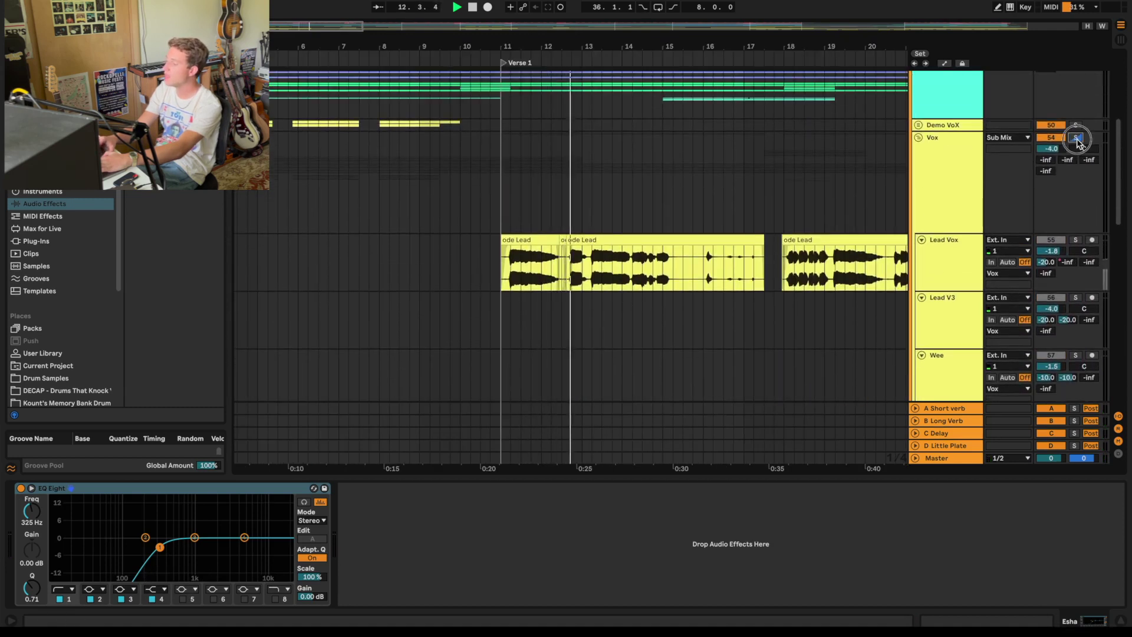
pyautogui.click(915, 208)
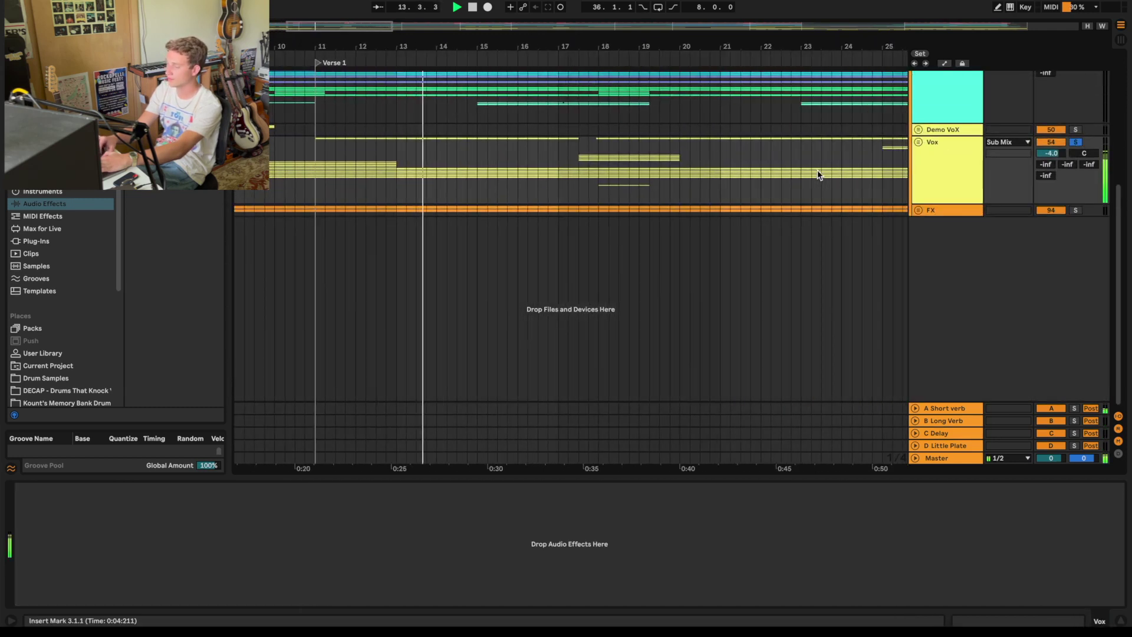
pyautogui.moveTo(720, 46); pyautogui.dragTo(386, 42)
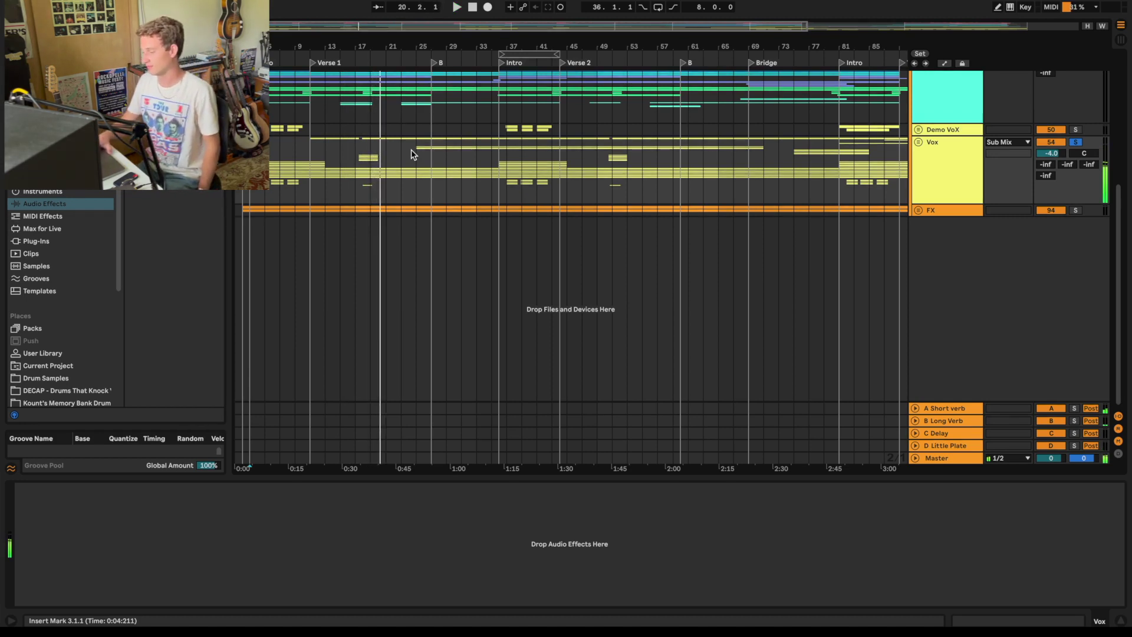
pyautogui.click(501, 64)
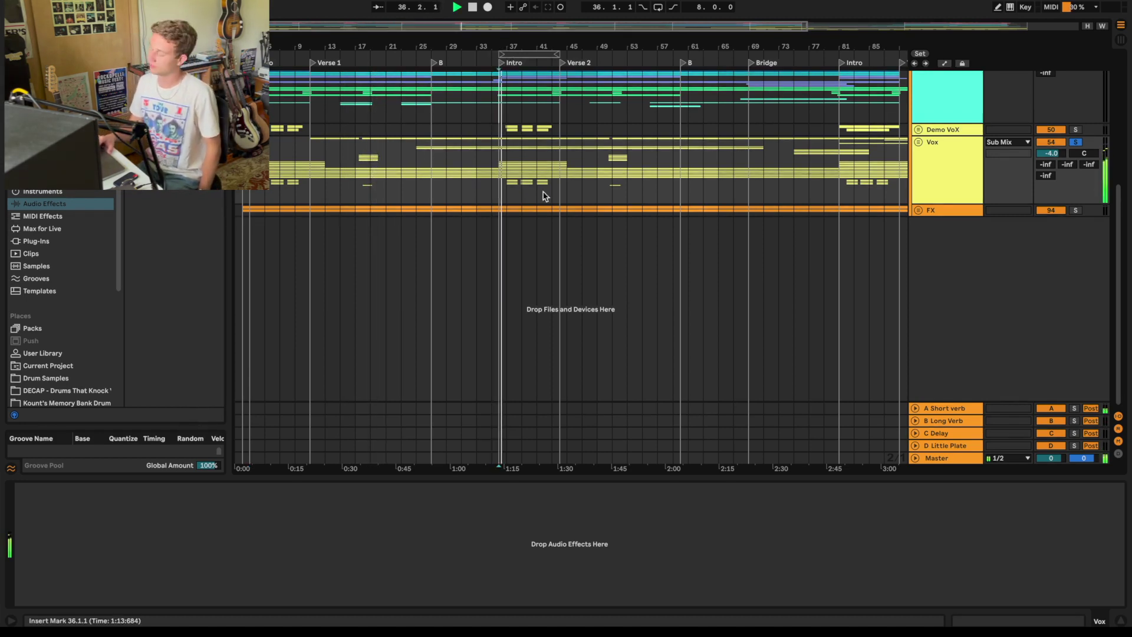
# - Unfold the Vox group, look through its tracks, and select the Lead Vox track to show its effects
pyautogui.click(918, 142)
pyautogui.scroll(-10, 678, 156)
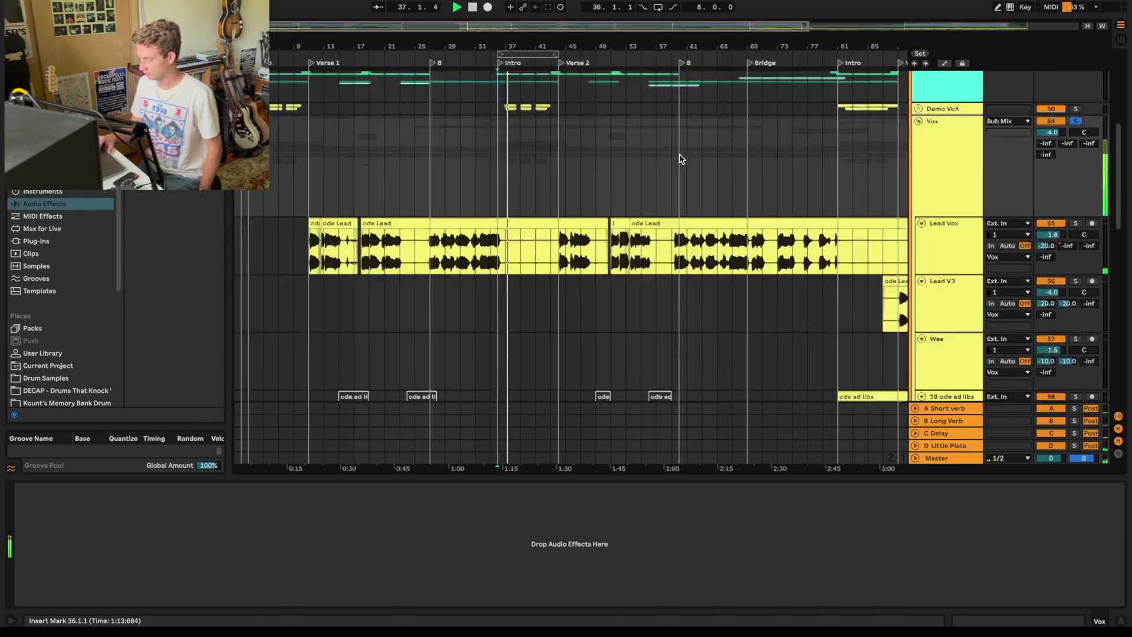
pyautogui.scroll(10, 678, 158)
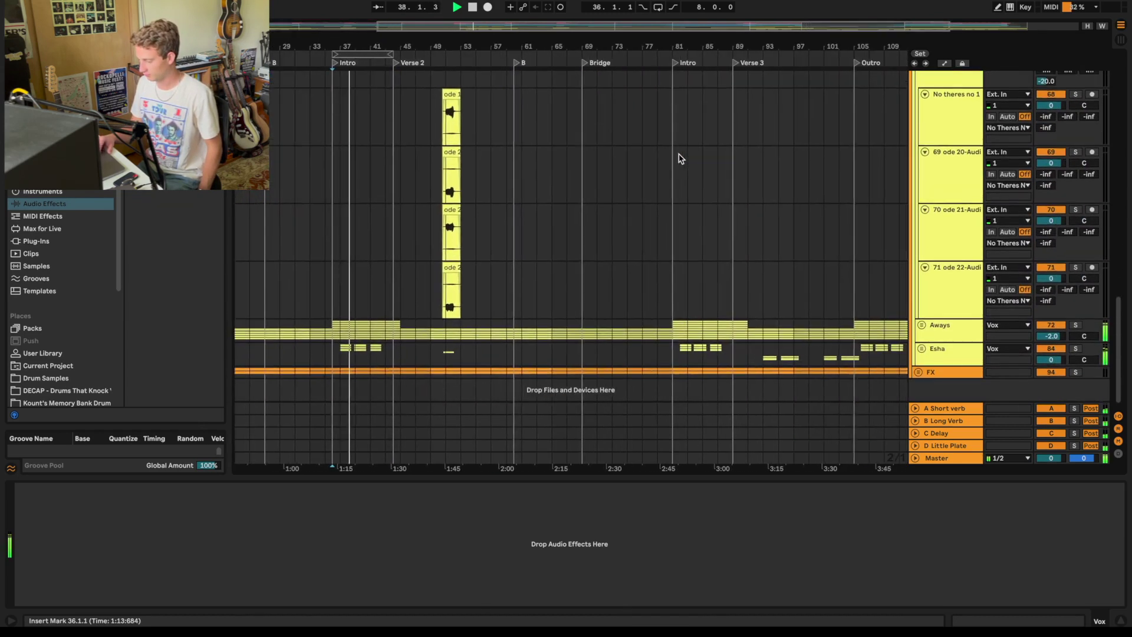
pyautogui.scroll(5, 679, 158)
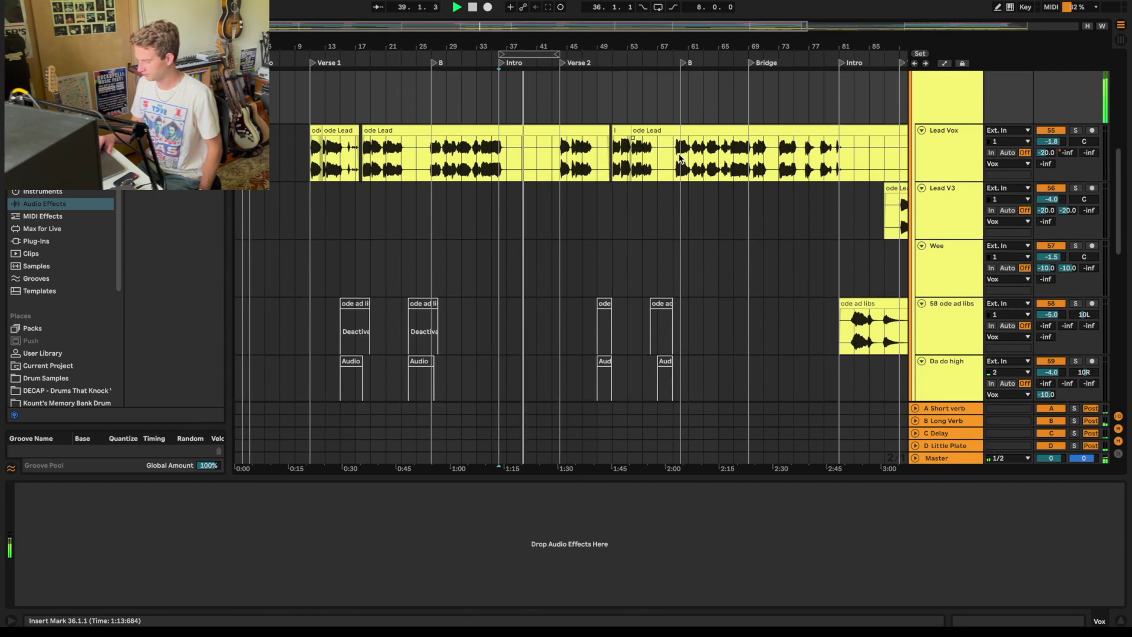
pyautogui.click(939, 195)
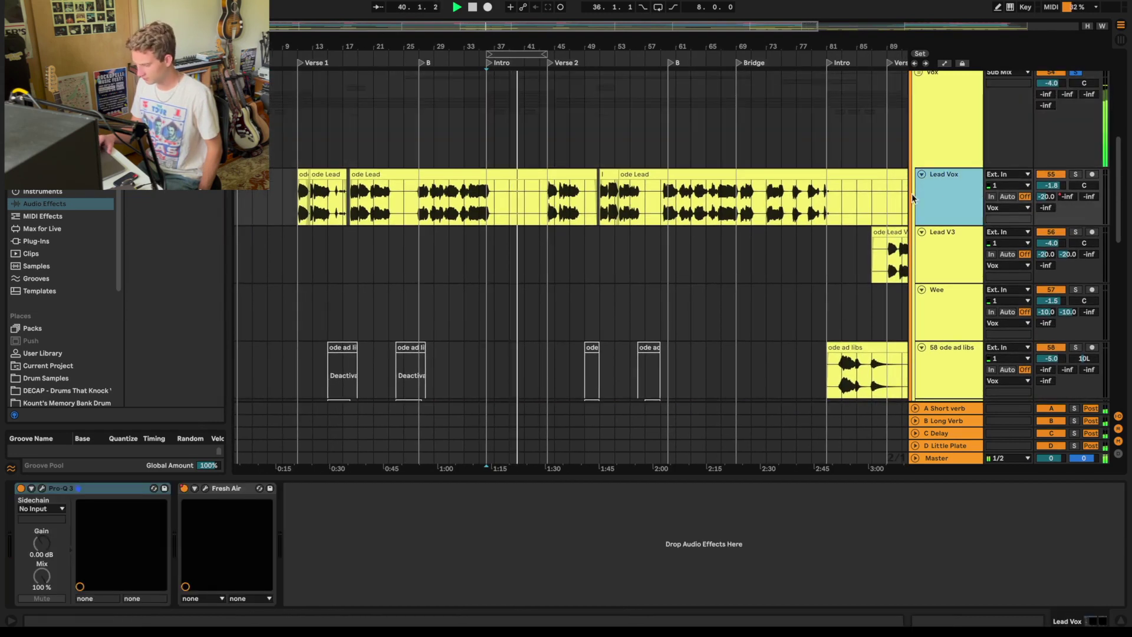
# - Play the song from Verse 3 at bar 89 and take the Vox group out of solo
pyautogui.scroll(-1, 681, 224)
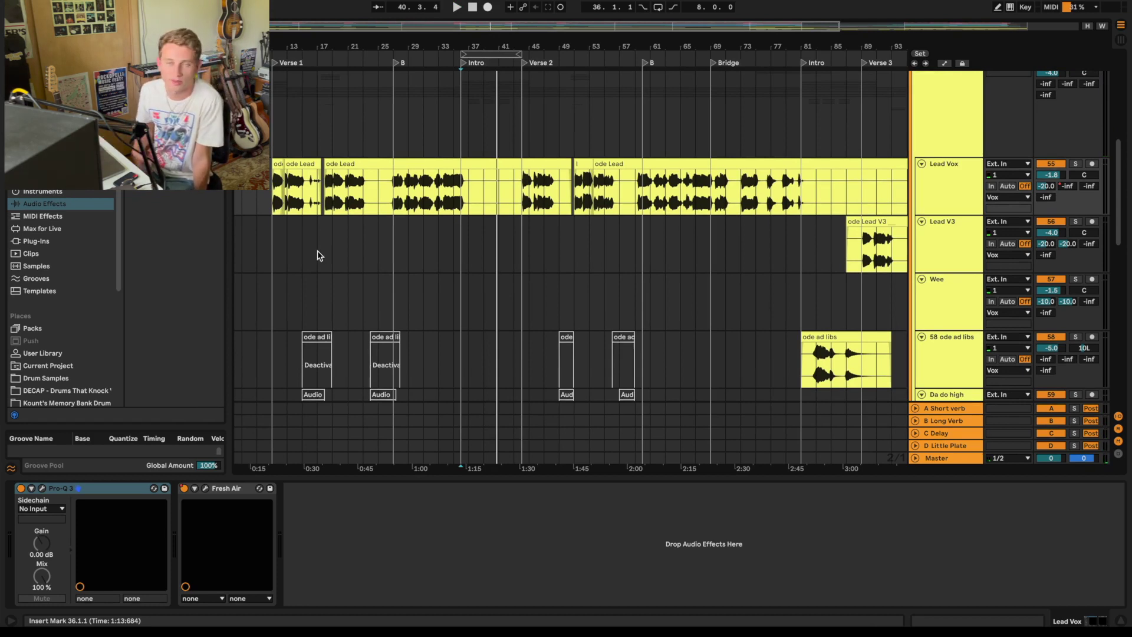
pyautogui.scroll(-10, 317, 255)
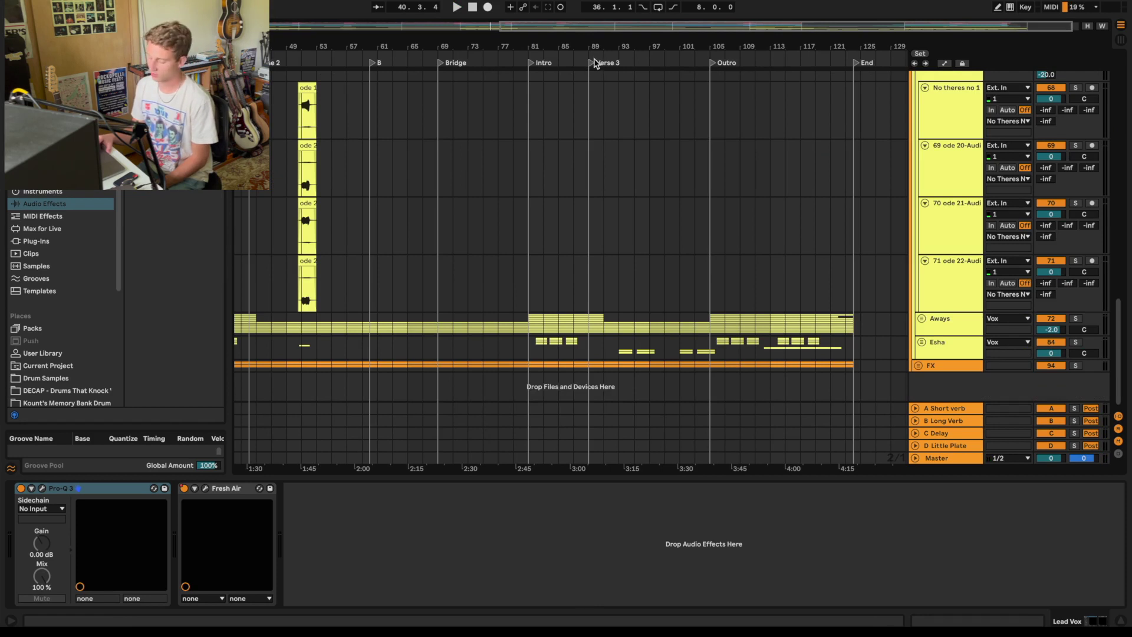
pyautogui.click(592, 66)
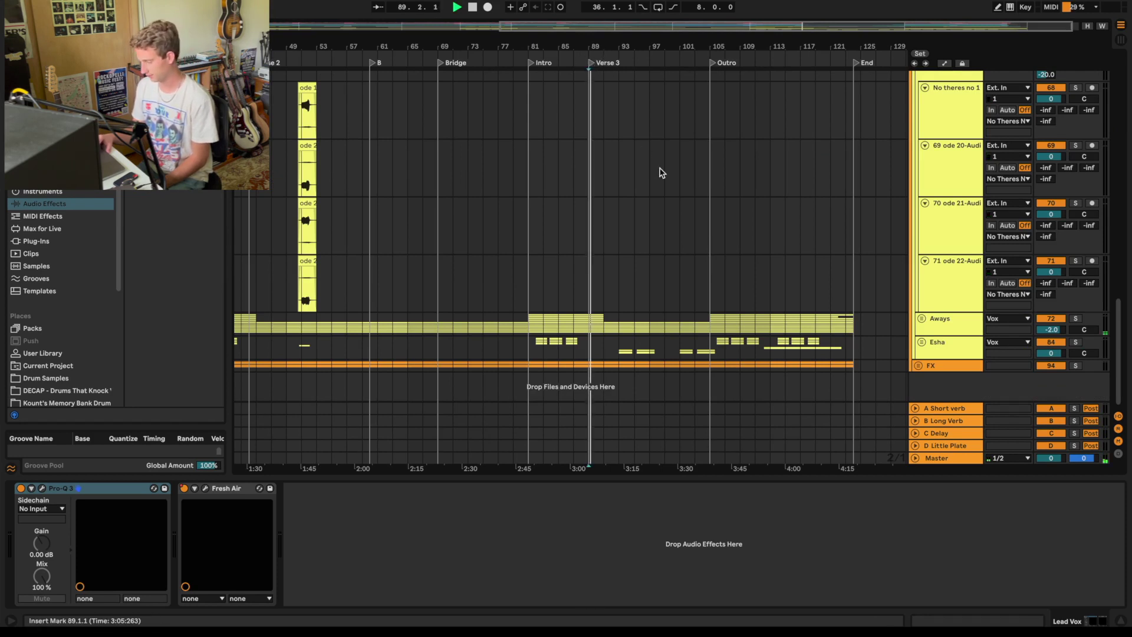
pyautogui.scroll(5, 977, 214)
pyautogui.scroll(10, 977, 213)
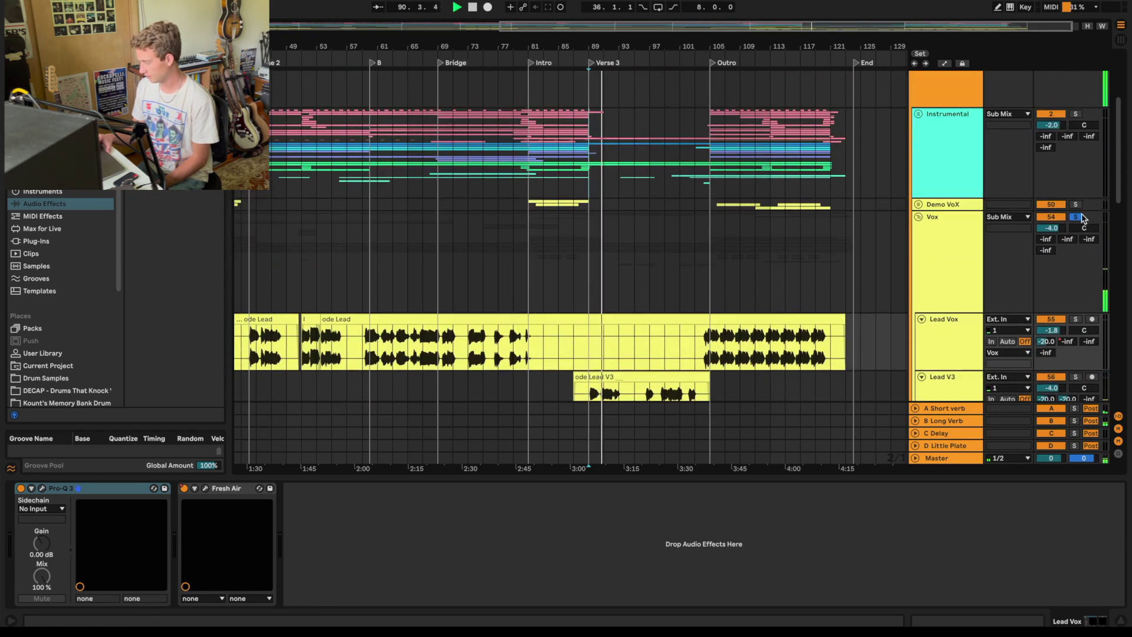
# - Unfold the Esha group inside Vox and zoom in on the Ghost clips of Verse 3 while the song plays
pyautogui.click(918, 217)
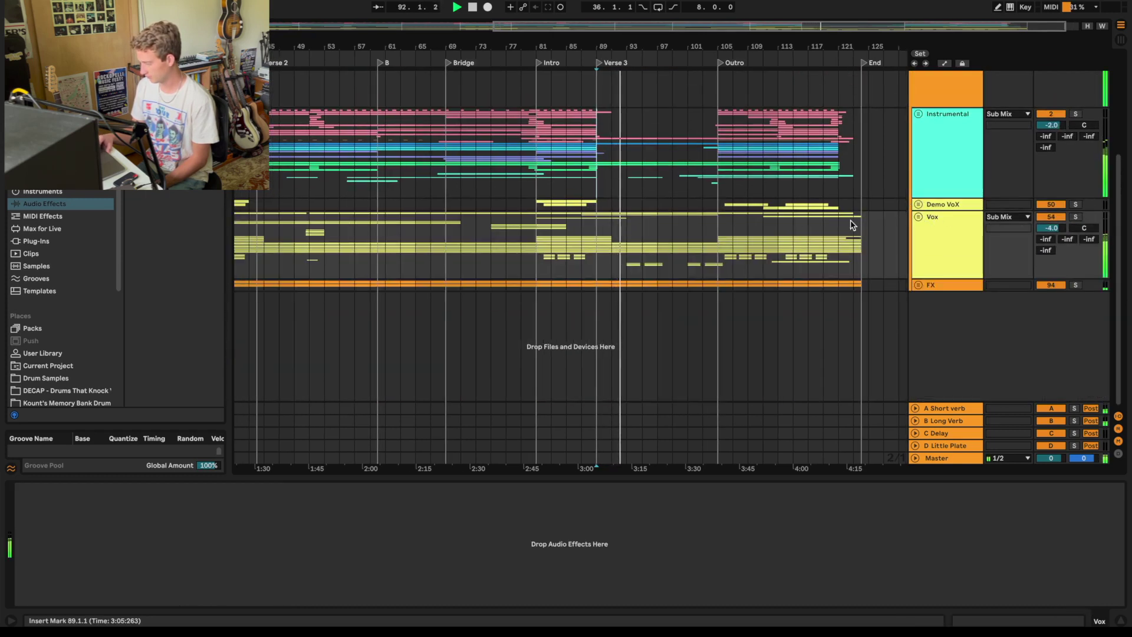
pyautogui.click(918, 217)
pyautogui.scroll(-12, 812, 237)
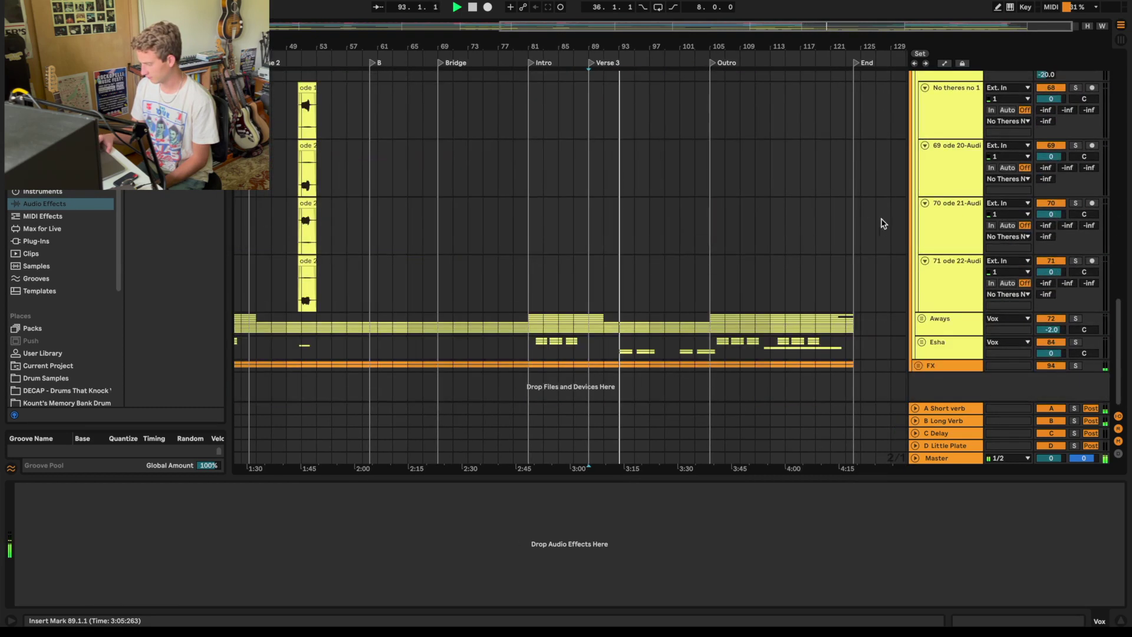
pyautogui.click(922, 342)
pyautogui.scroll(-10, 754, 307)
pyautogui.scroll(-2, 703, 334)
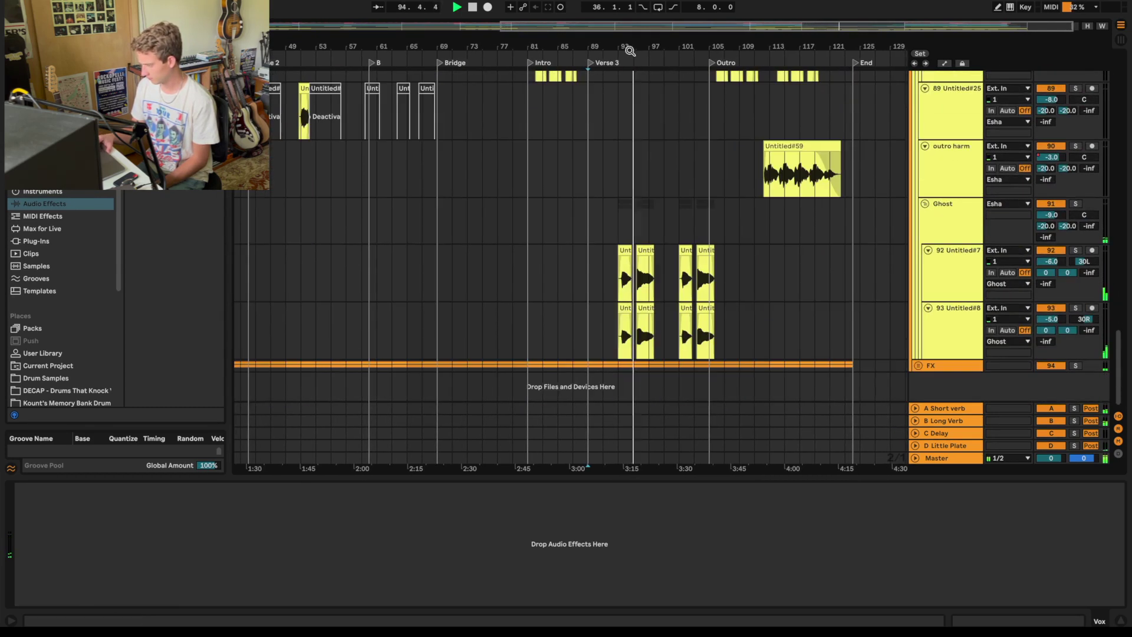
pyautogui.moveTo(622, 47); pyautogui.dragTo(622, 118)
pyautogui.hscroll(5, 662, 152)
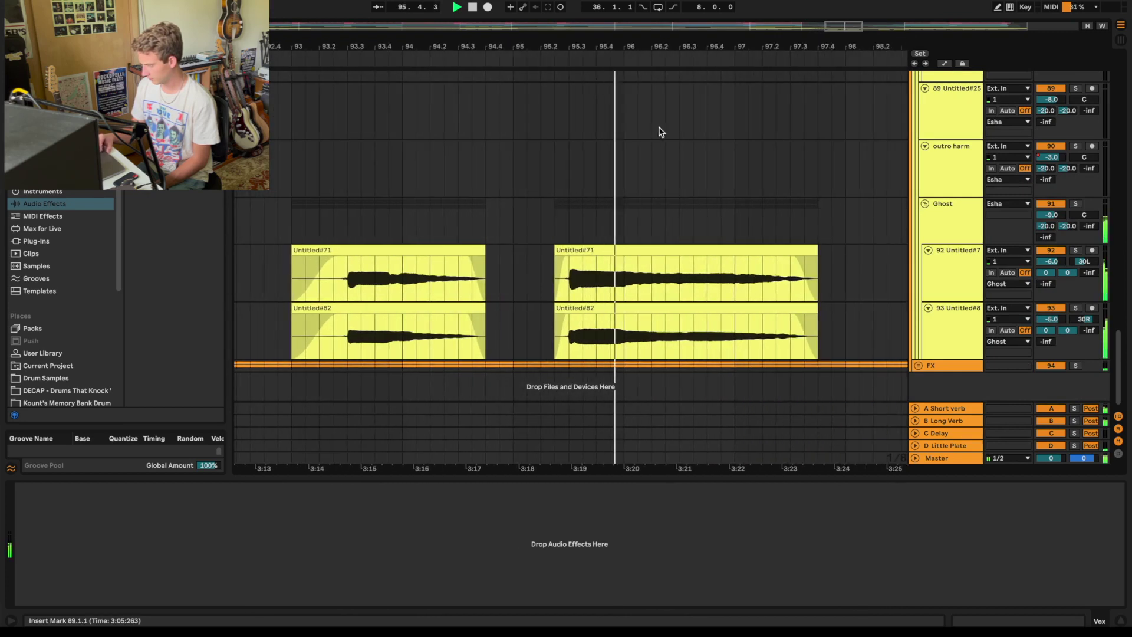
pyautogui.press('-')
pyautogui.press('-')
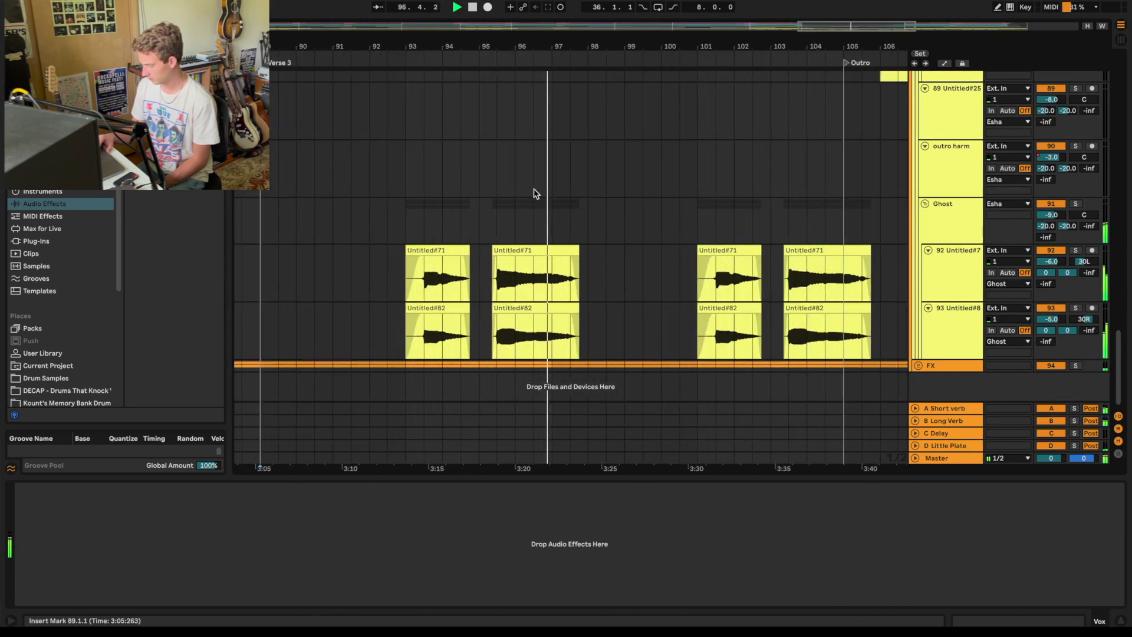
pyautogui.hscroll(-3, 533, 190)
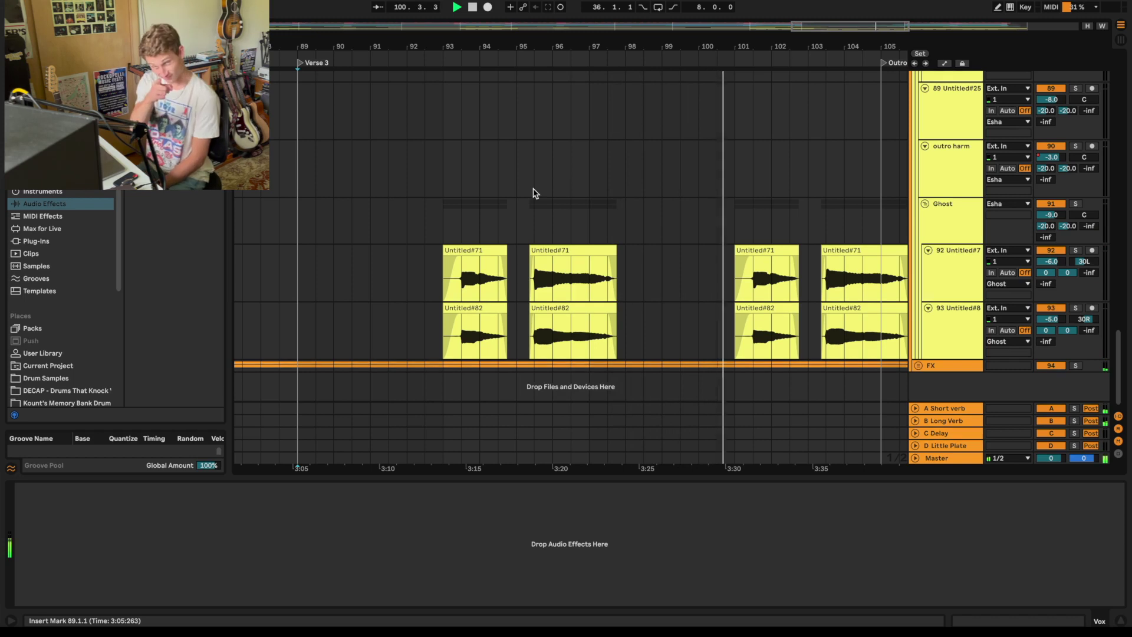
# - Follow the playback into the Outro, examining the Ghost, Esh Aways, outro harm, Lead Vox and Wee clips
pyautogui.hscroll(5, 609, 248)
pyautogui.hscroll(5, 609, 244)
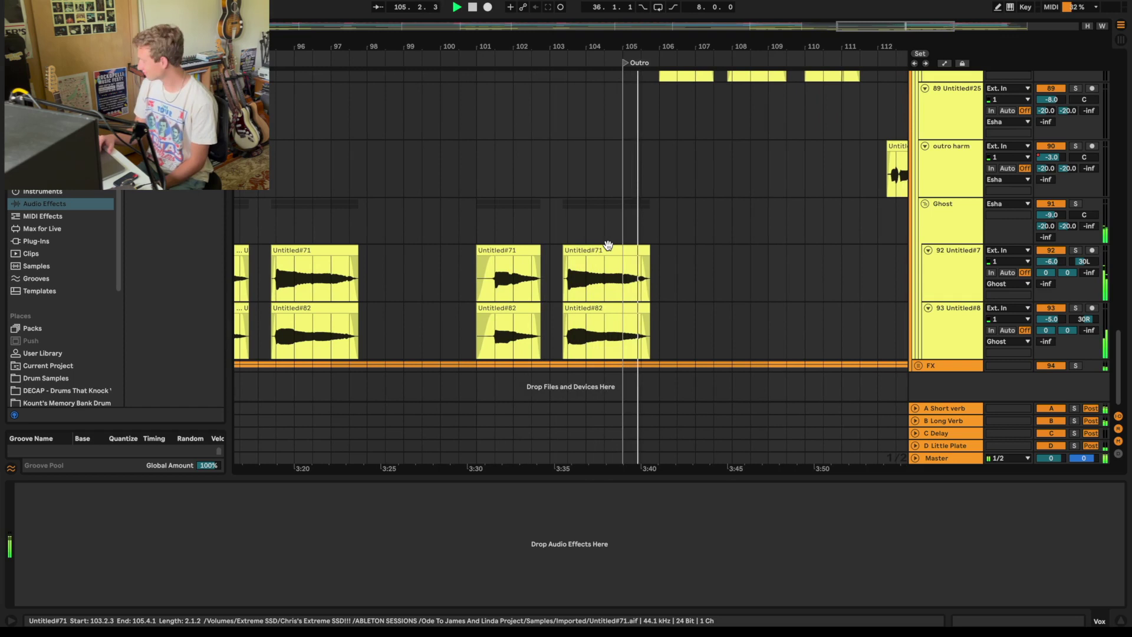
pyautogui.scroll(6, 682, 206)
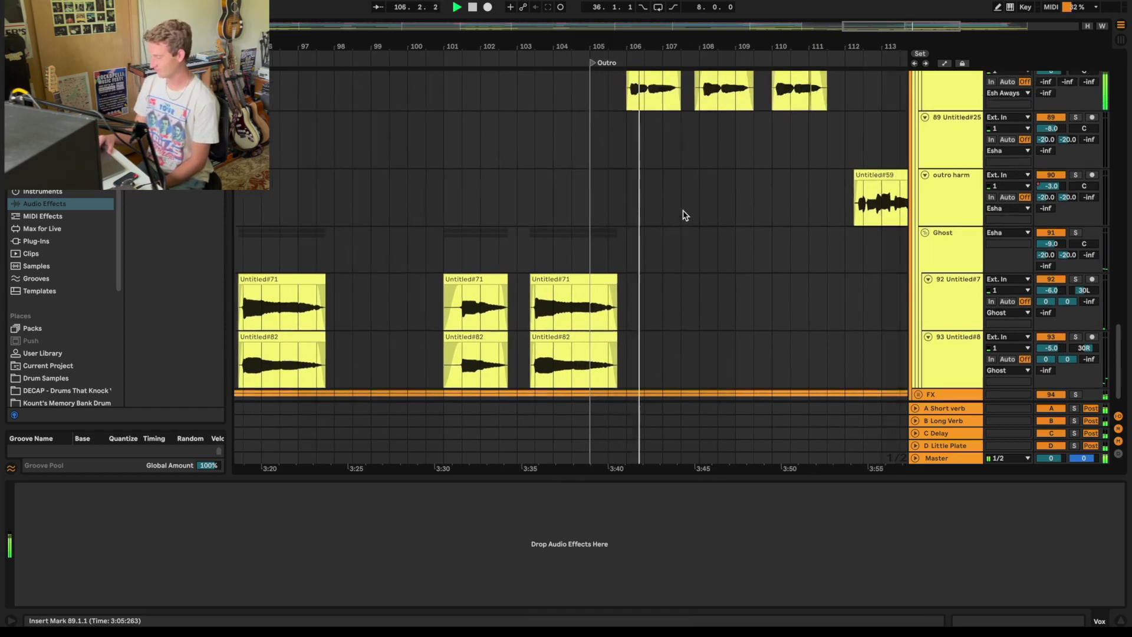
pyautogui.scroll(-5, 682, 215)
pyautogui.hscroll(8, 682, 214)
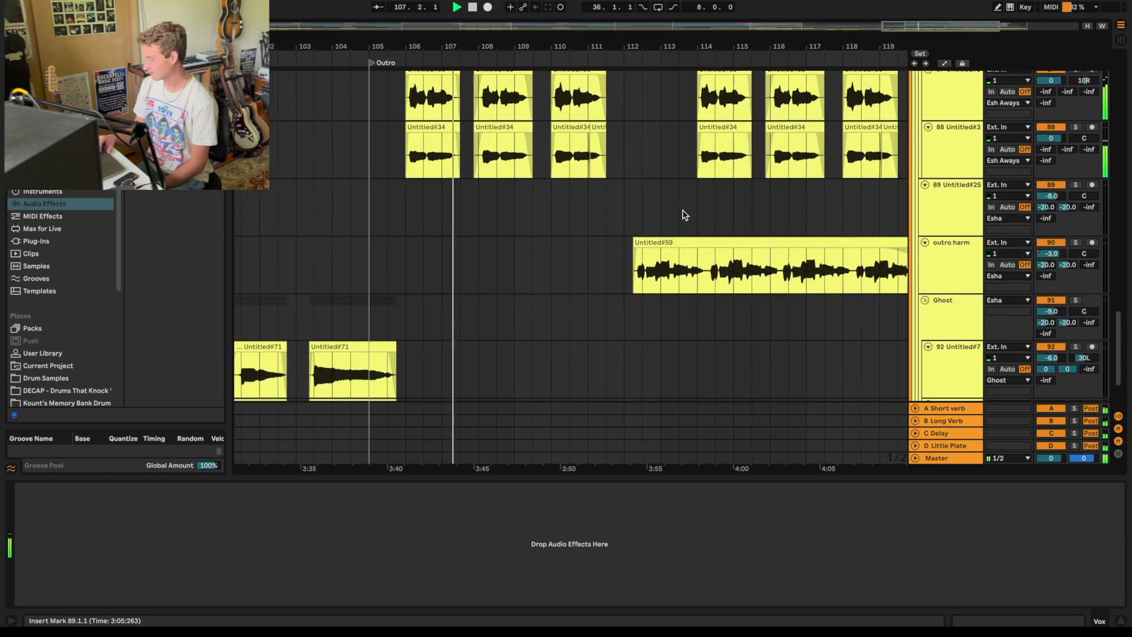
pyautogui.scroll(5, 682, 215)
pyautogui.hscroll(-1, 682, 215)
pyautogui.scroll(10, 682, 212)
pyautogui.hscroll(5, 681, 212)
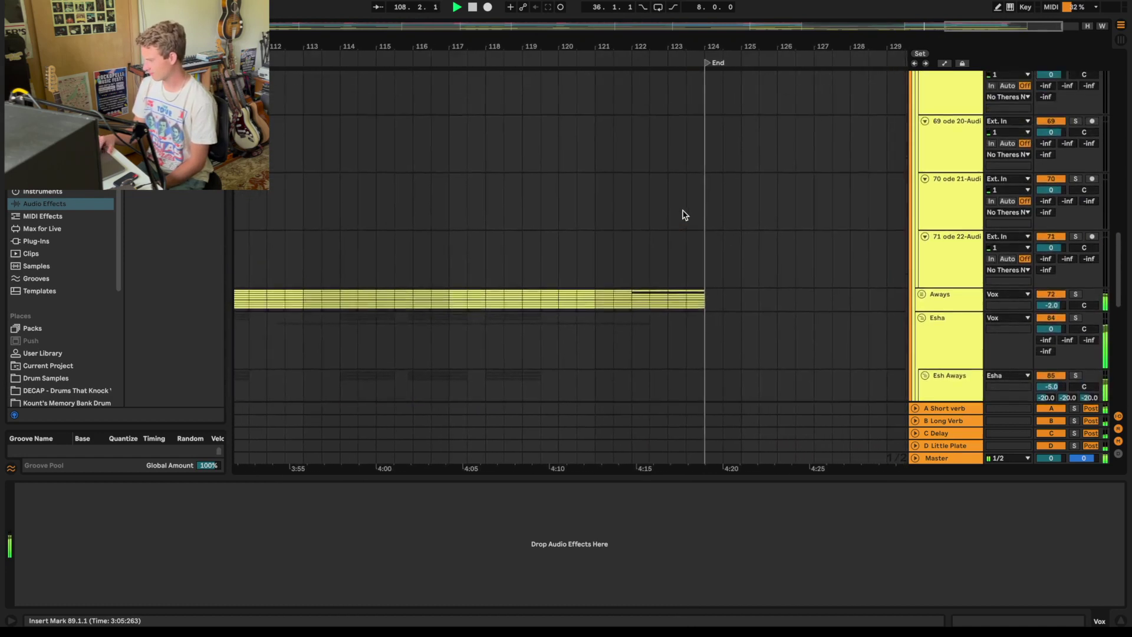
pyautogui.scroll(10, 805, 246)
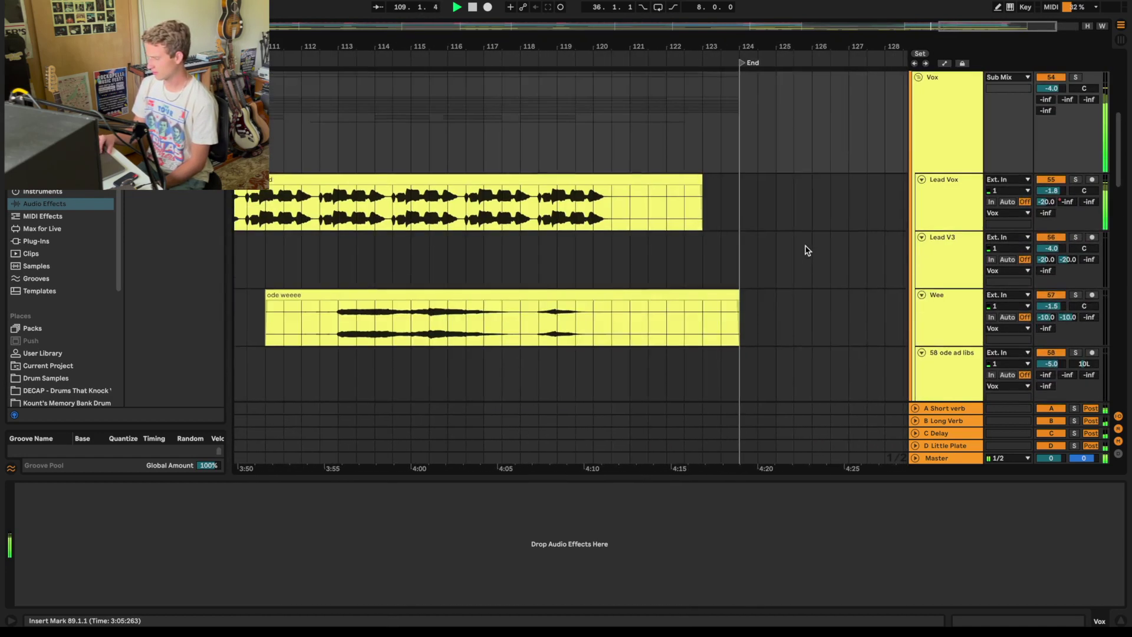
pyautogui.hscroll(-3, 805, 246)
pyautogui.scroll(-5, 533, 238)
pyautogui.hscroll(-3, 533, 238)
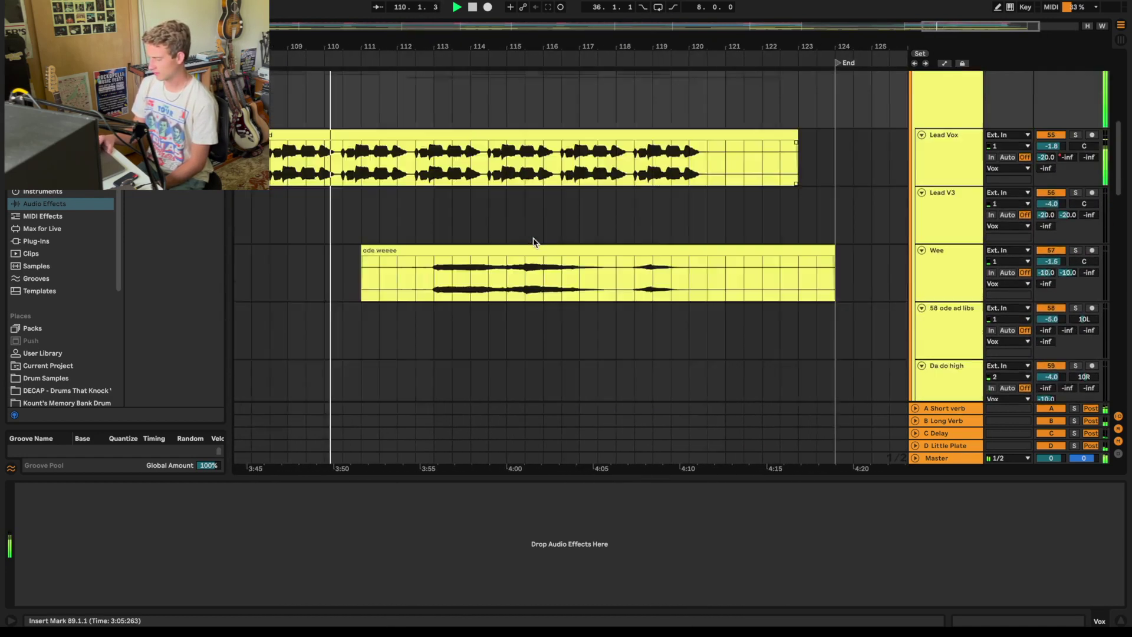
# - Solo the Wee track, listen to its clip in the Outro, and take the track out of solo
pyautogui.moveTo(550, 35); pyautogui.dragTo(732, 194)
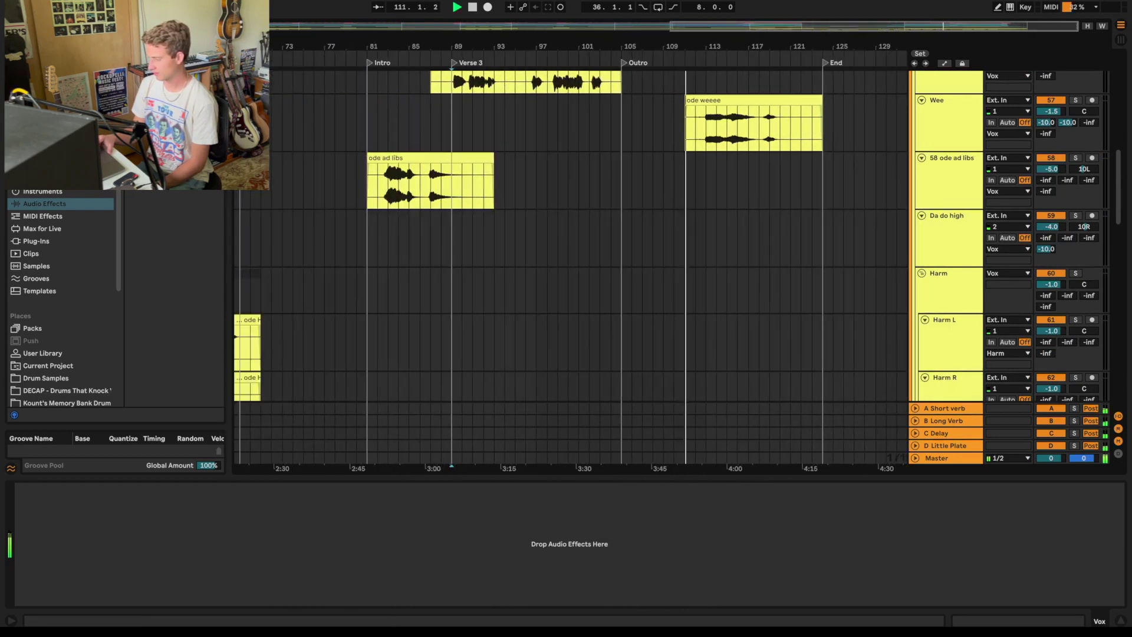
pyautogui.click(1075, 100)
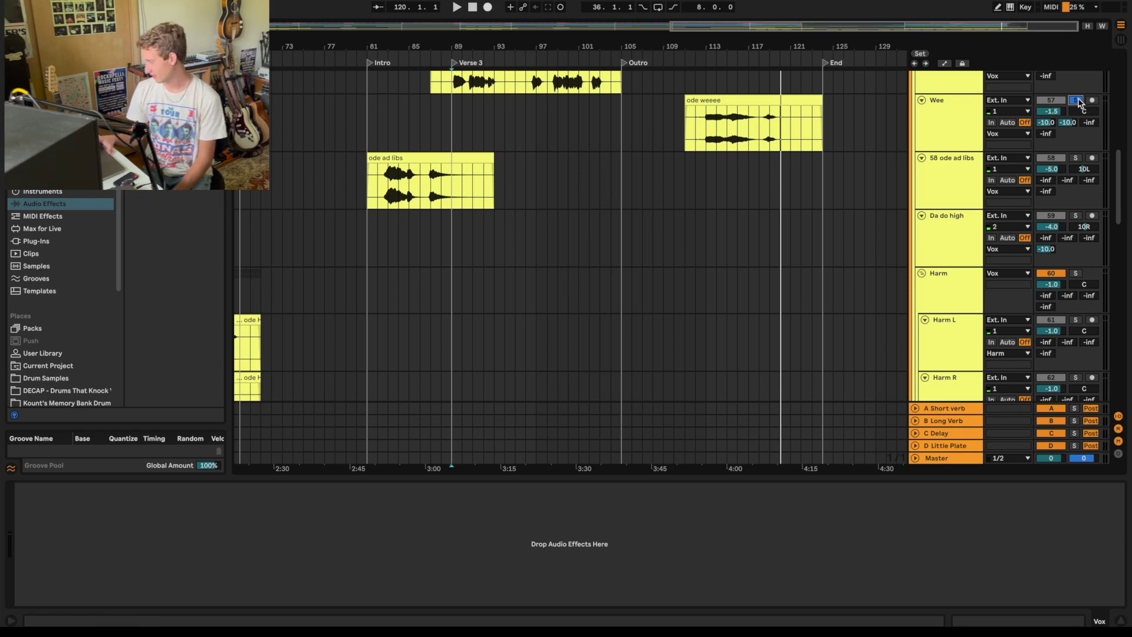
pyautogui.scroll(3, 872, 124)
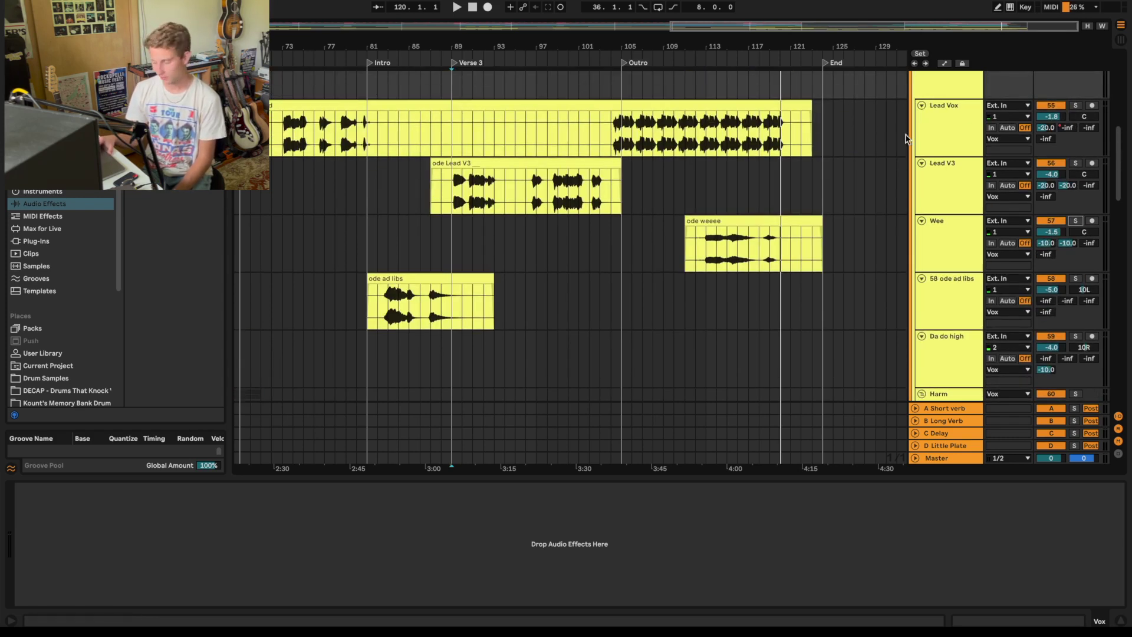
# - Look through the Vox group's tracks along the song, from the lead and ad-lib clips down to the Esha and Ghost clips
pyautogui.scroll(-2, 867, 256)
pyautogui.scroll(2, 866, 257)
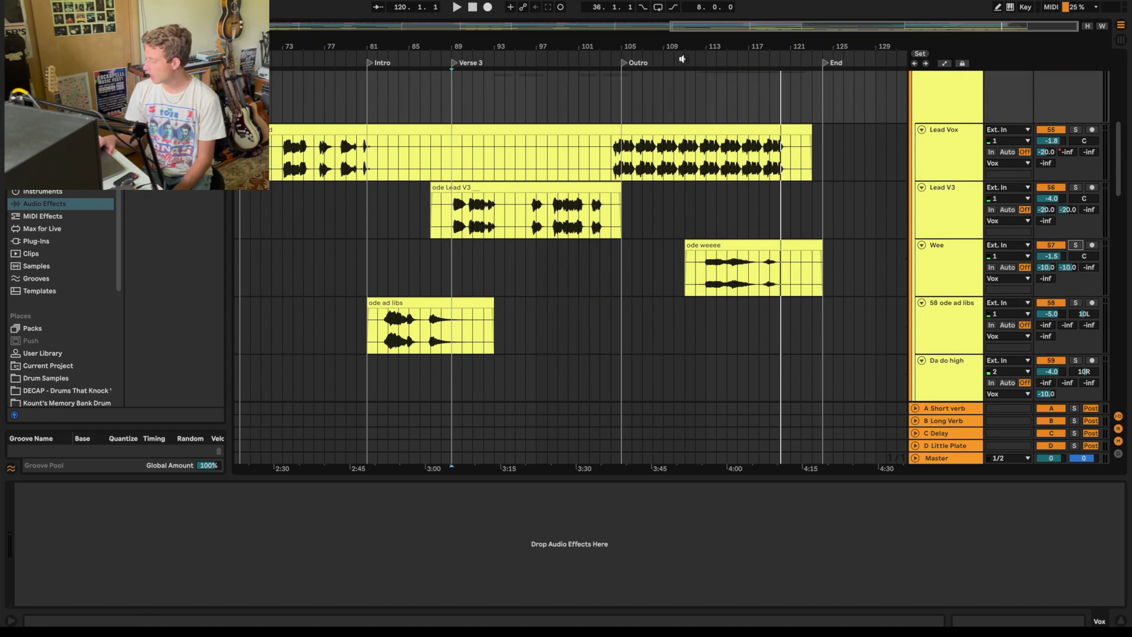
pyautogui.hscroll(-10, 659, 271)
pyautogui.scroll(-5, 659, 272)
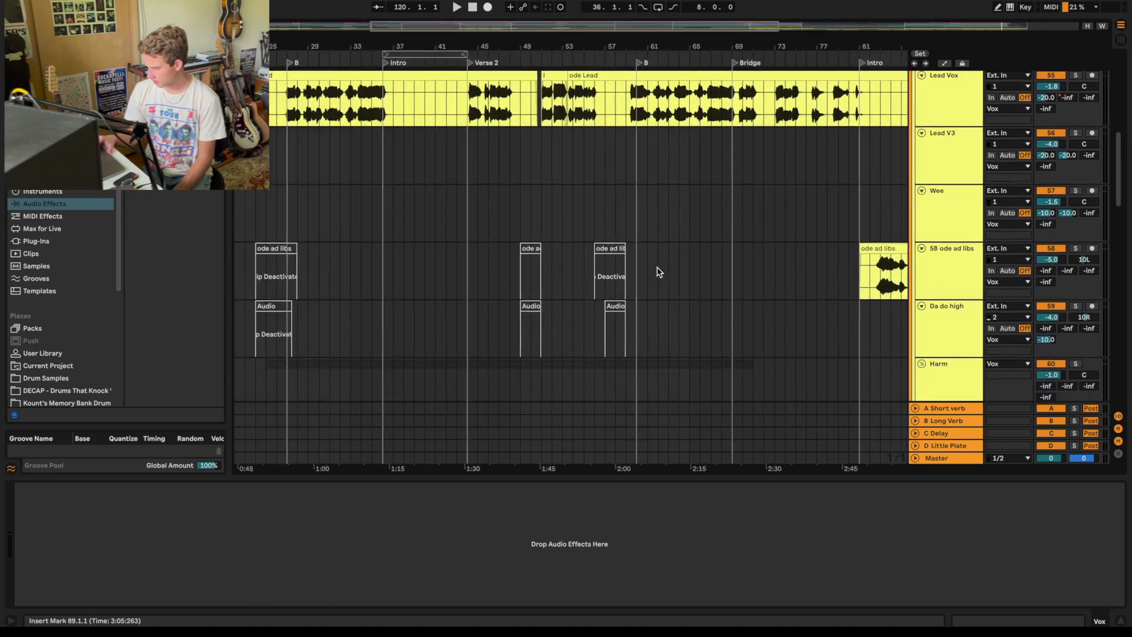
pyautogui.scroll(-15, 659, 272)
pyautogui.hscroll(2, 659, 272)
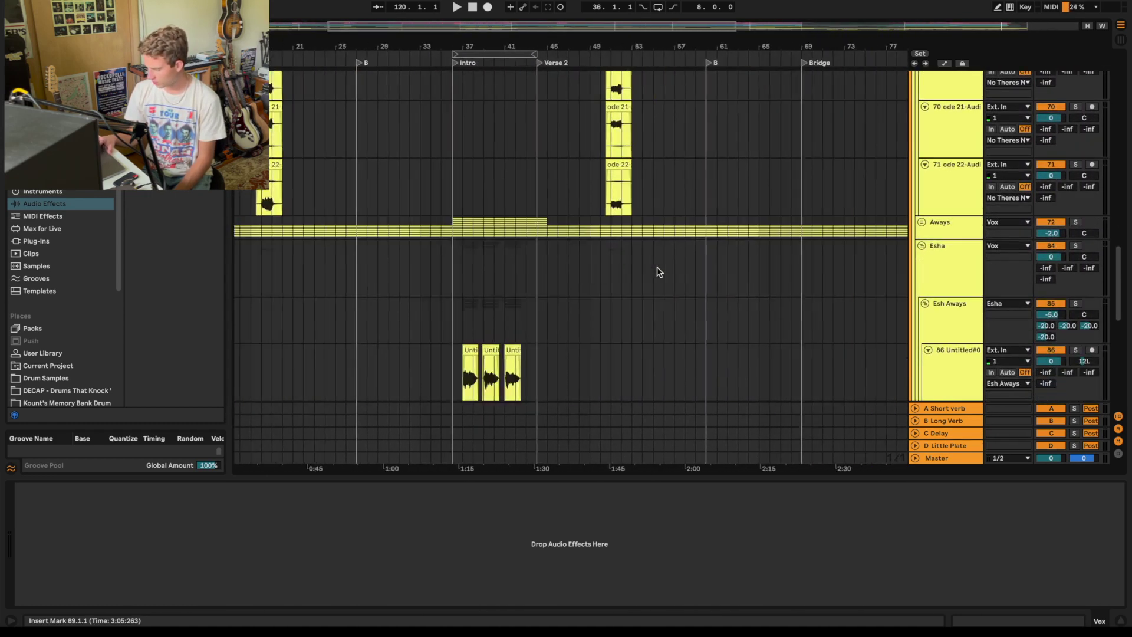
pyautogui.scroll(-2, 659, 272)
pyautogui.hscroll(-1, 659, 272)
pyautogui.scroll(-5, 659, 228)
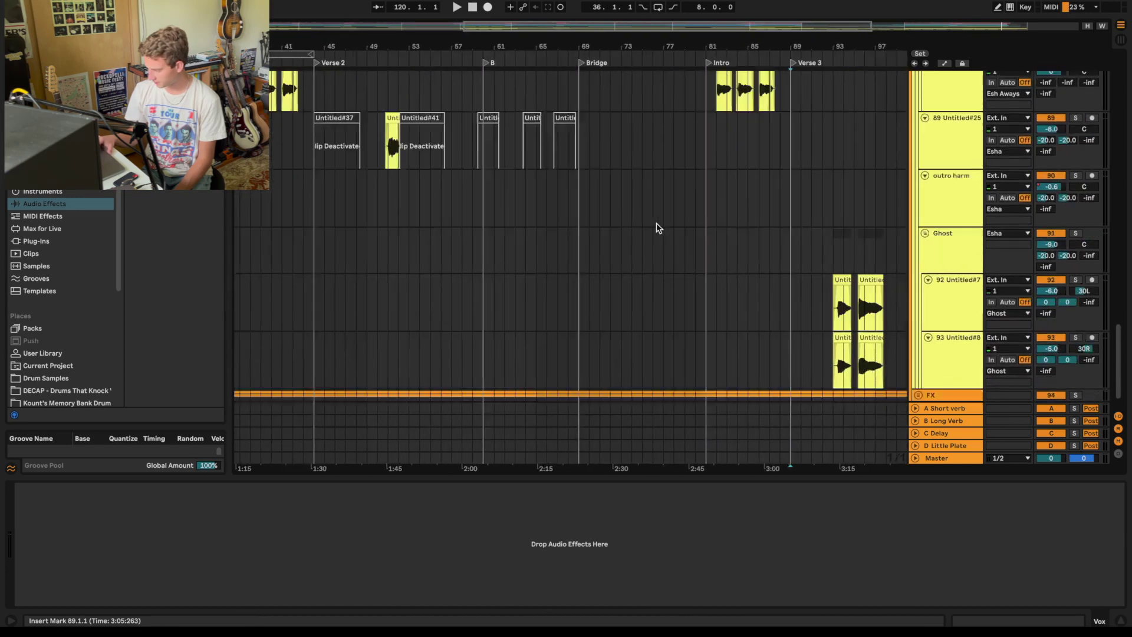
pyautogui.scroll(4, 659, 228)
pyautogui.hscroll(9, 658, 228)
pyautogui.scroll(3, 658, 227)
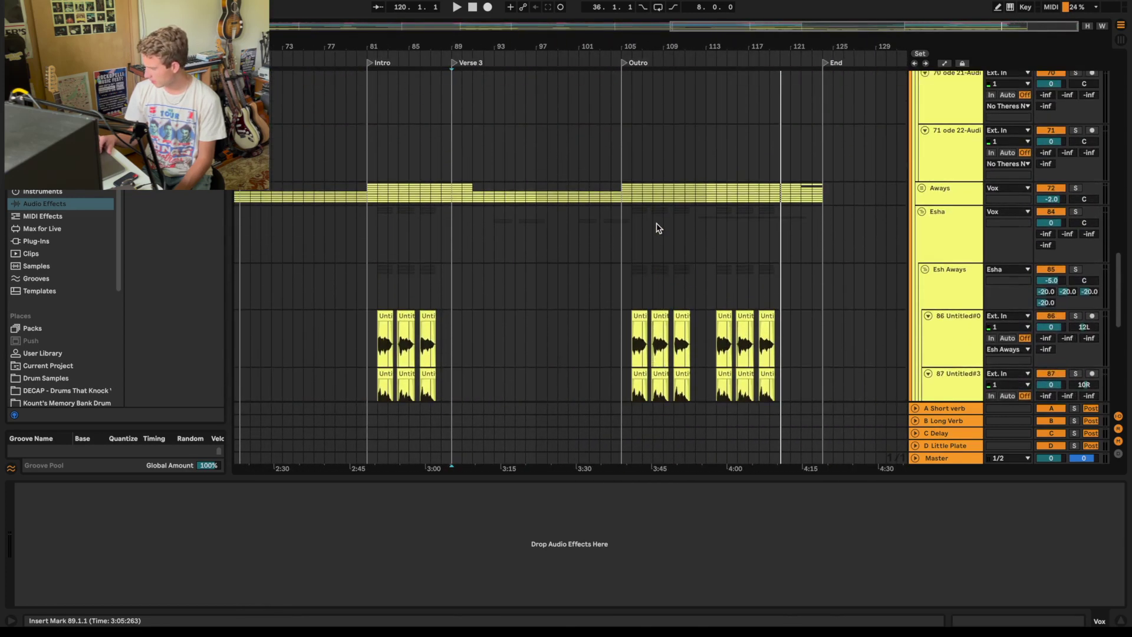
# - Play the song from the Outro at bar 105 and solo the Vox group
pyautogui.click(624, 64)
pyautogui.hscroll(-1, 669, 240)
pyautogui.scroll(-1, 670, 240)
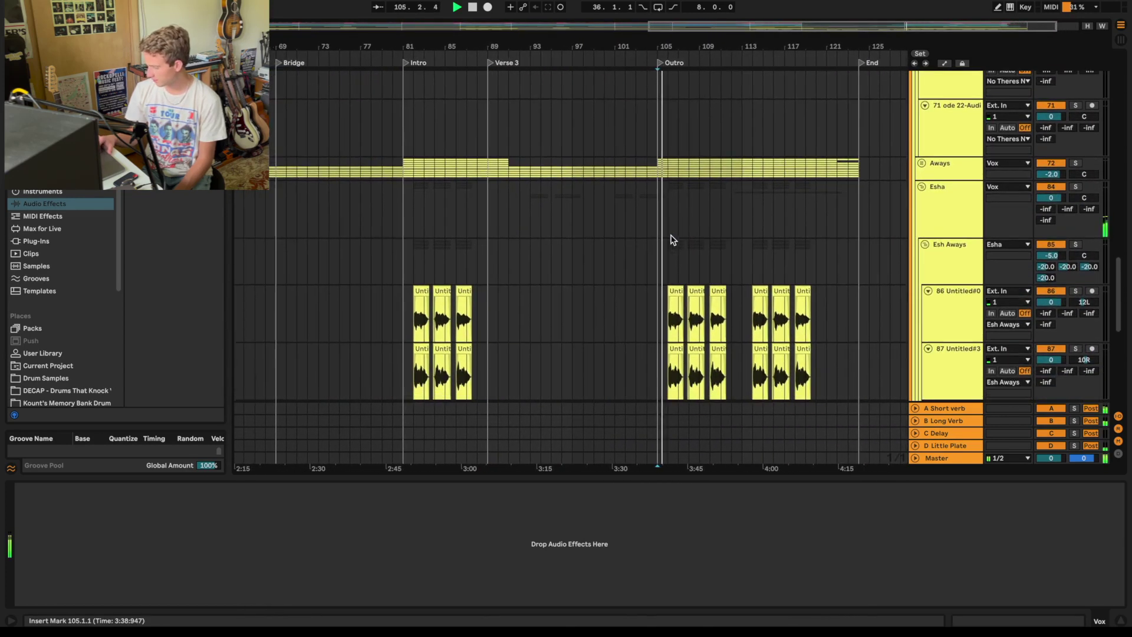
pyautogui.scroll(5, 910, 189)
pyautogui.scroll(5, 910, 188)
pyautogui.scroll(3, 910, 188)
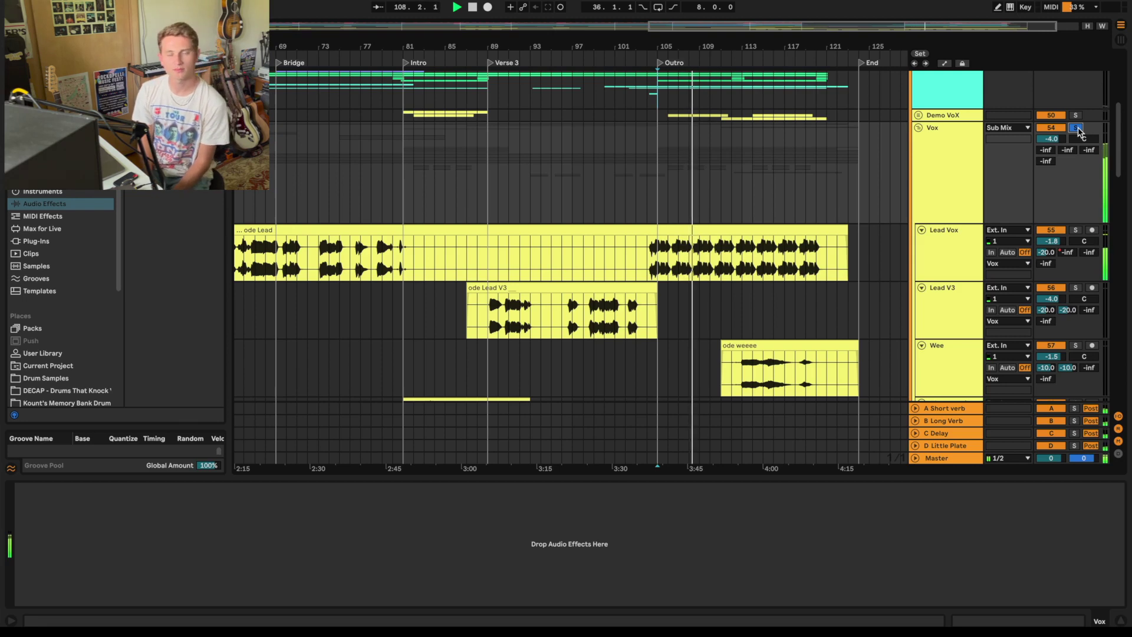
# - Listen to the soloed vocals through to the End marker, stop playback, and take the Vox group out of solo
pyautogui.scroll(-8, 763, 268)
pyautogui.hscroll(-4, 764, 269)
pyautogui.scroll(6, 765, 270)
pyautogui.hscroll(5, 765, 270)
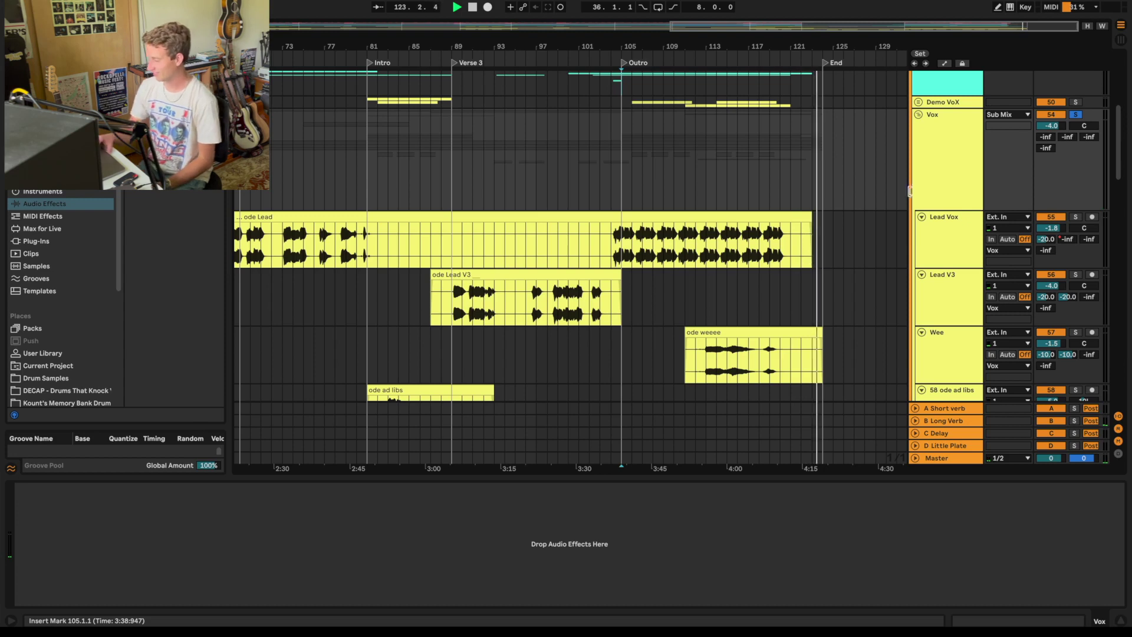
pyautogui.click(1075, 114)
pyautogui.click(1075, 114)
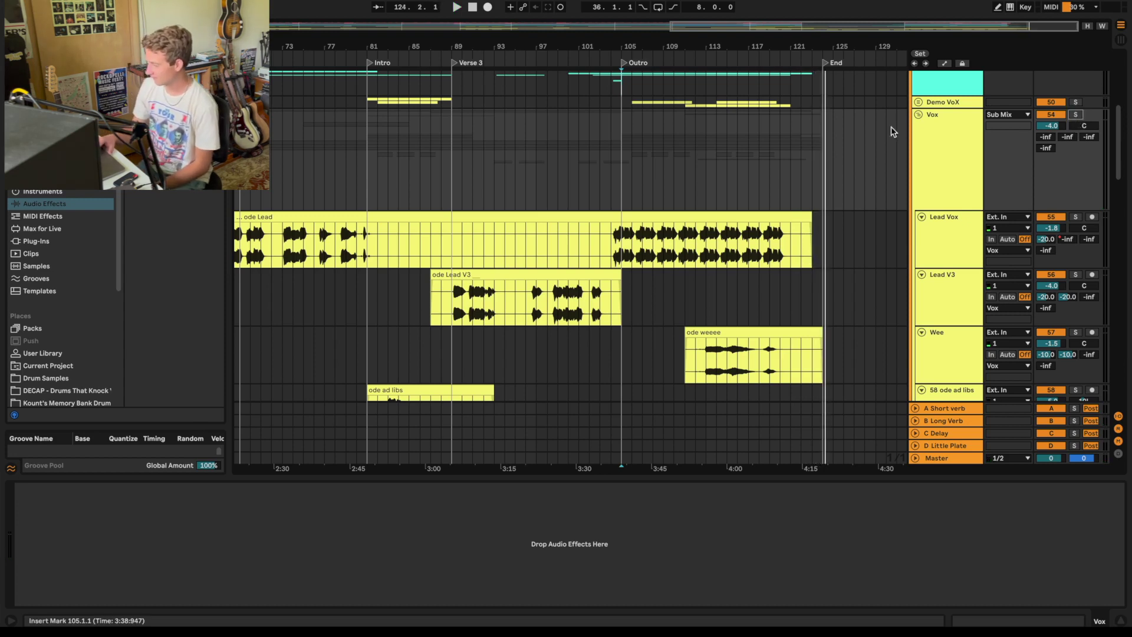
# - Fold the Vox group, then unfold the Demo VoX group to view its tracks and fold it again
pyautogui.click(918, 114)
pyautogui.click(917, 103)
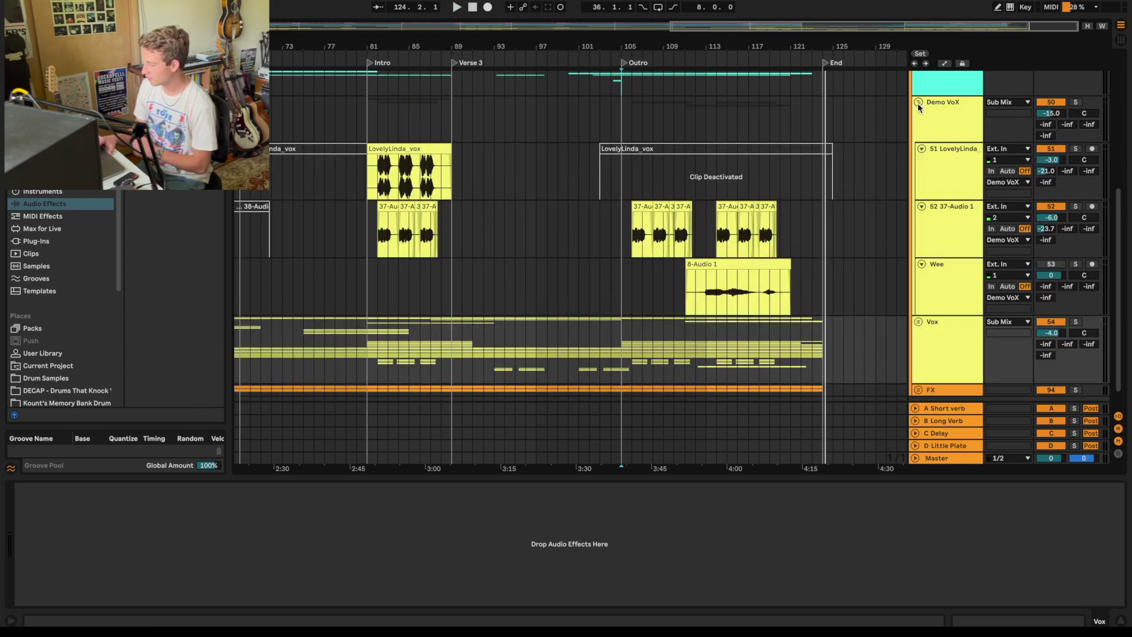
pyautogui.click(942, 115)
pyautogui.click(917, 102)
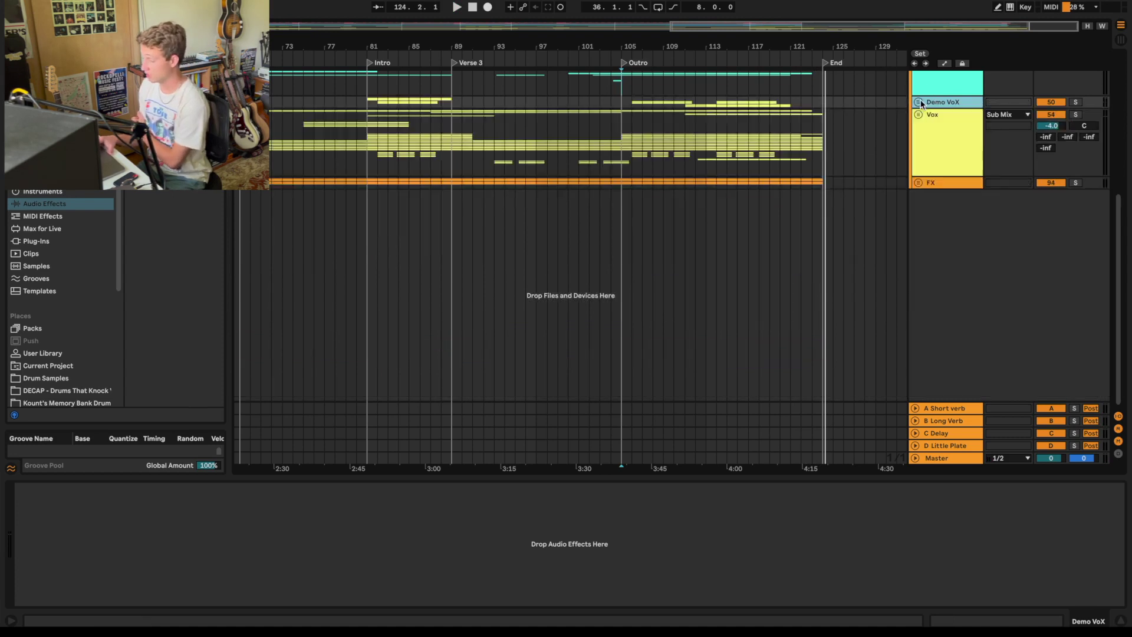
# - Fit the whole arrangement into view, and unfold the Instrumental group and its Drums group
pyautogui.hscroll(-10, 627, 245)
pyautogui.scroll(5, 627, 248)
pyautogui.press('w')
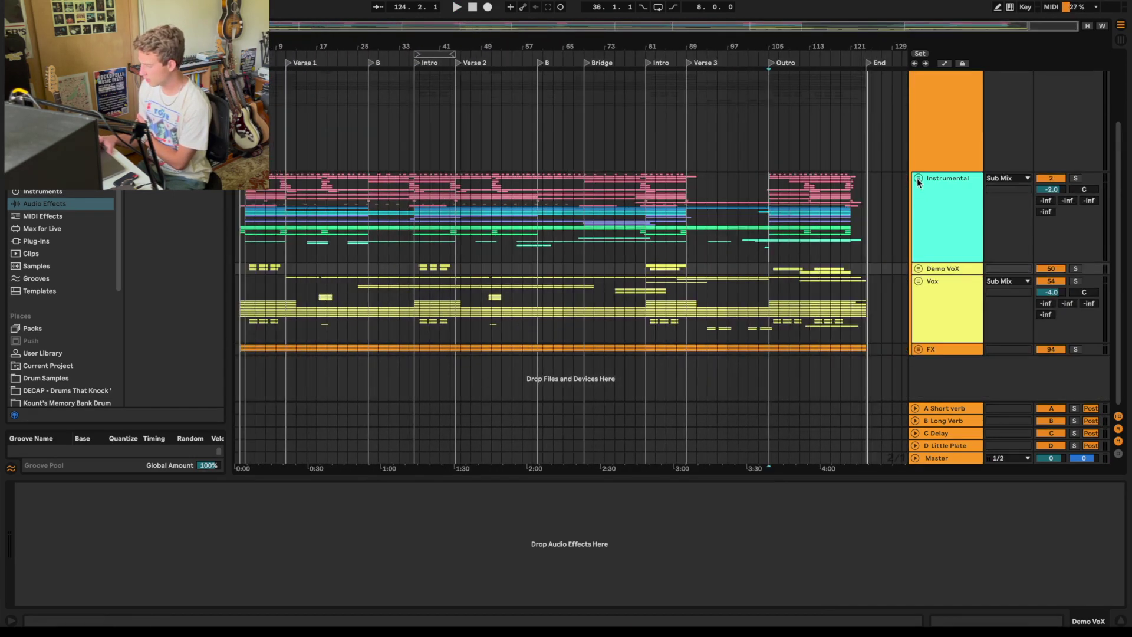
pyautogui.click(918, 178)
pyautogui.scroll(-3, 919, 253)
pyautogui.click(928, 253)
pyautogui.click(922, 246)
# - Fold the boom kick and Kick tracks and the Cajon group, and look down the drum tracks to the Bass group
pyautogui.scroll(-3, 952, 267)
pyautogui.click(938, 255)
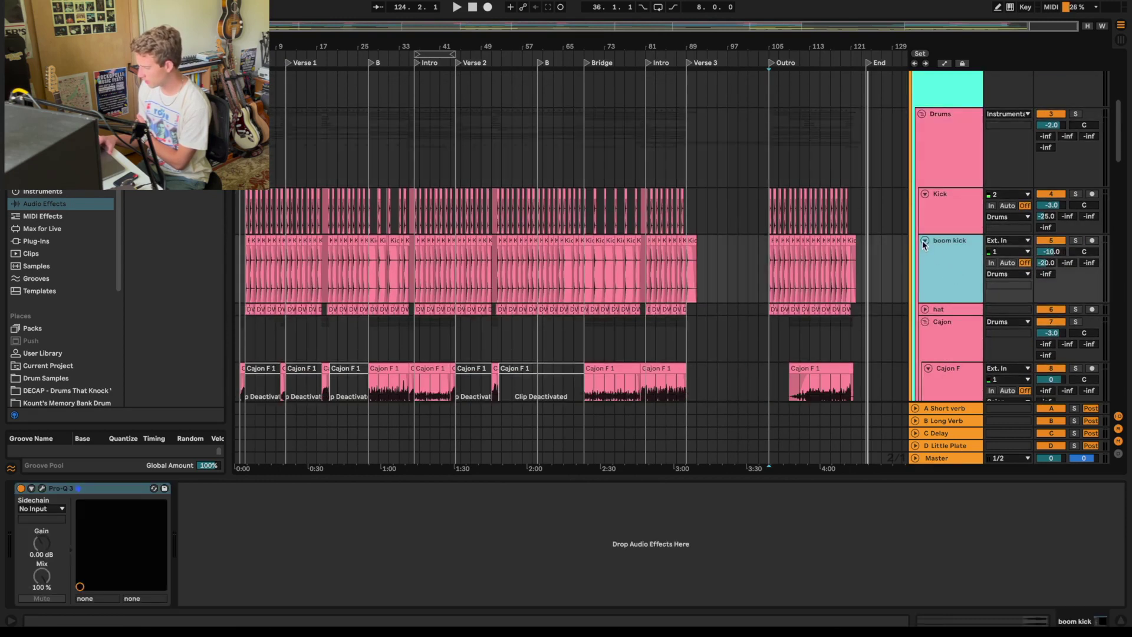
pyautogui.click(925, 240)
pyautogui.click(924, 194)
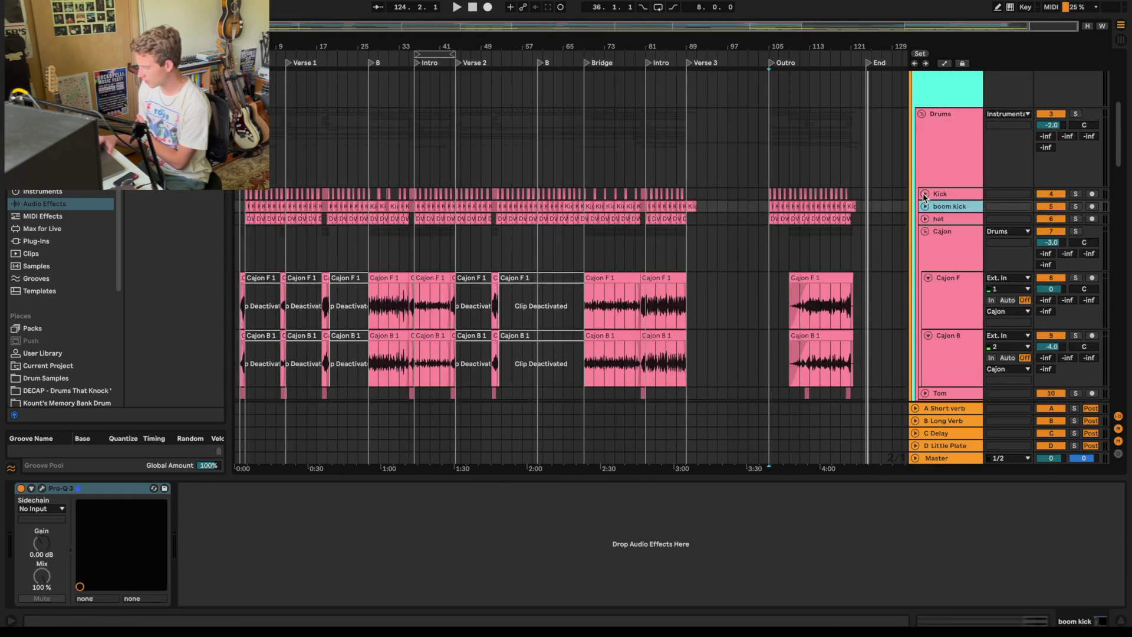
pyautogui.click(925, 231)
pyautogui.scroll(-3, 923, 232)
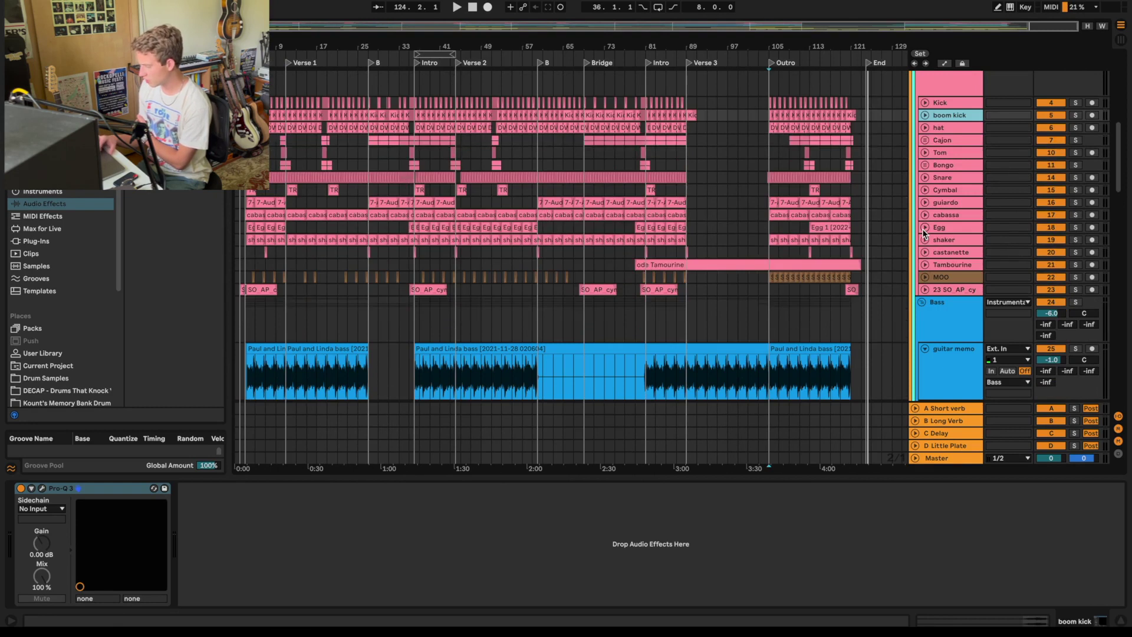
pyautogui.scroll(-3, 922, 230)
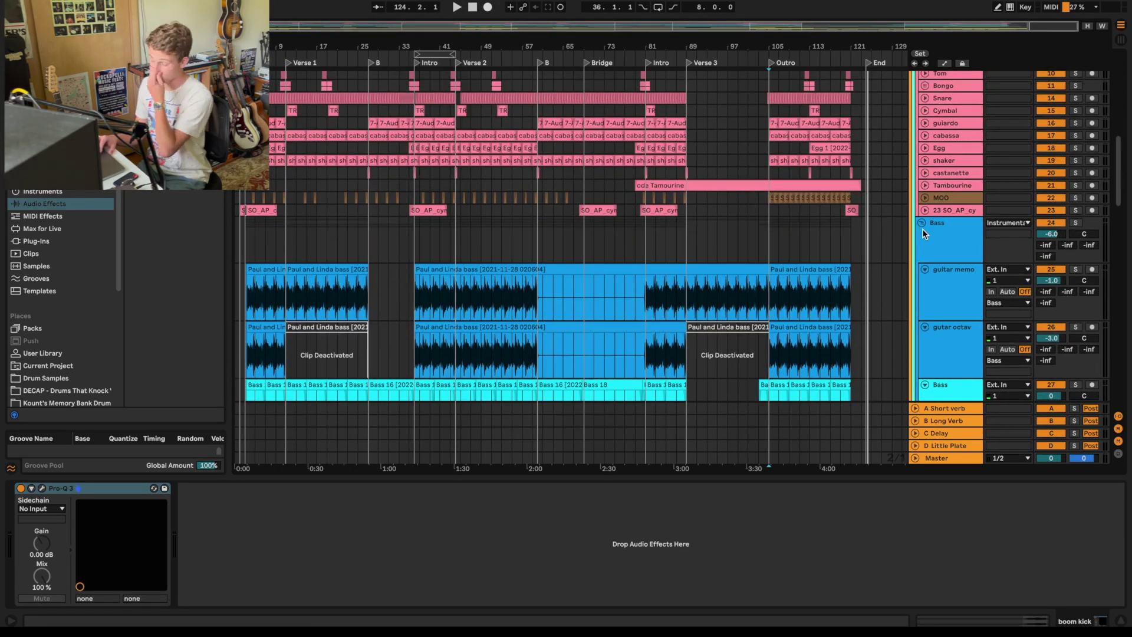
# - Fold the Bass, Keys and Guitars groups and the twang track
pyautogui.scroll(-2, 896, 268)
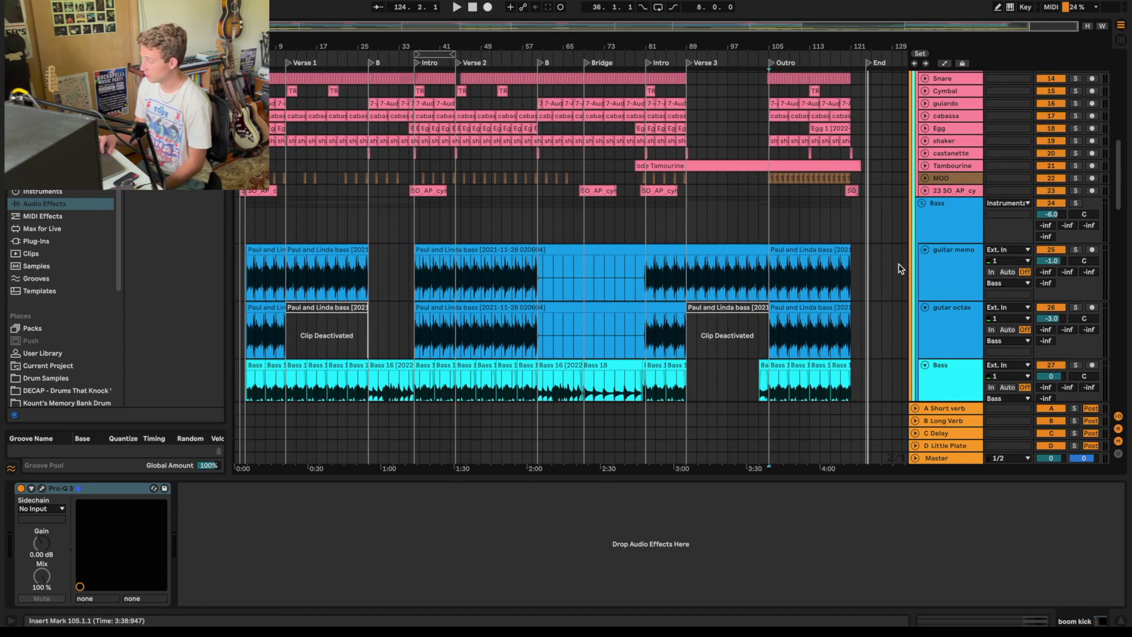
pyautogui.click(922, 203)
pyautogui.scroll(-3, 923, 194)
pyautogui.click(922, 182)
pyautogui.scroll(-4, 921, 182)
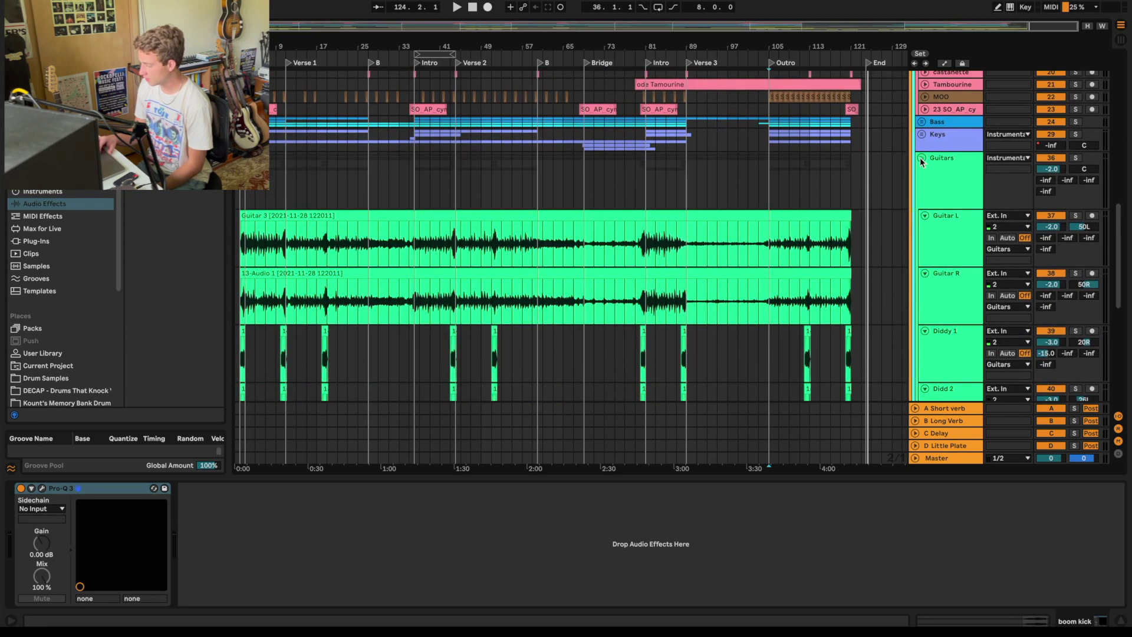
pyautogui.click(922, 159)
pyautogui.click(922, 194)
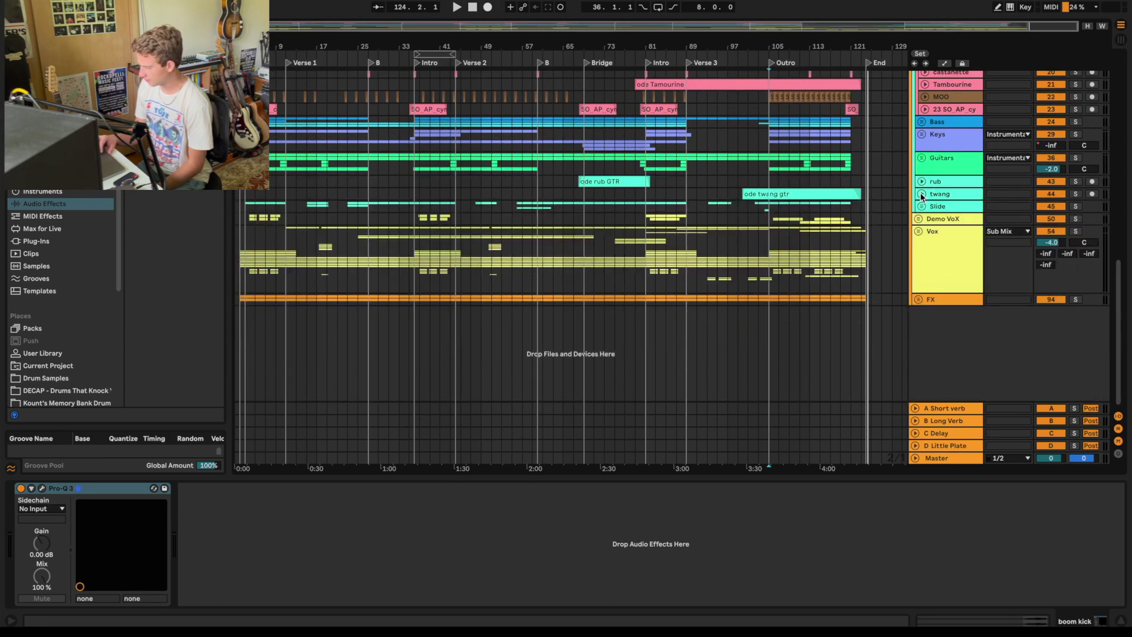
# - Unfold the Slide group, look through its tracks, and select the Comp 1 track
pyautogui.click(920, 206)
pyautogui.scroll(-8, 918, 203)
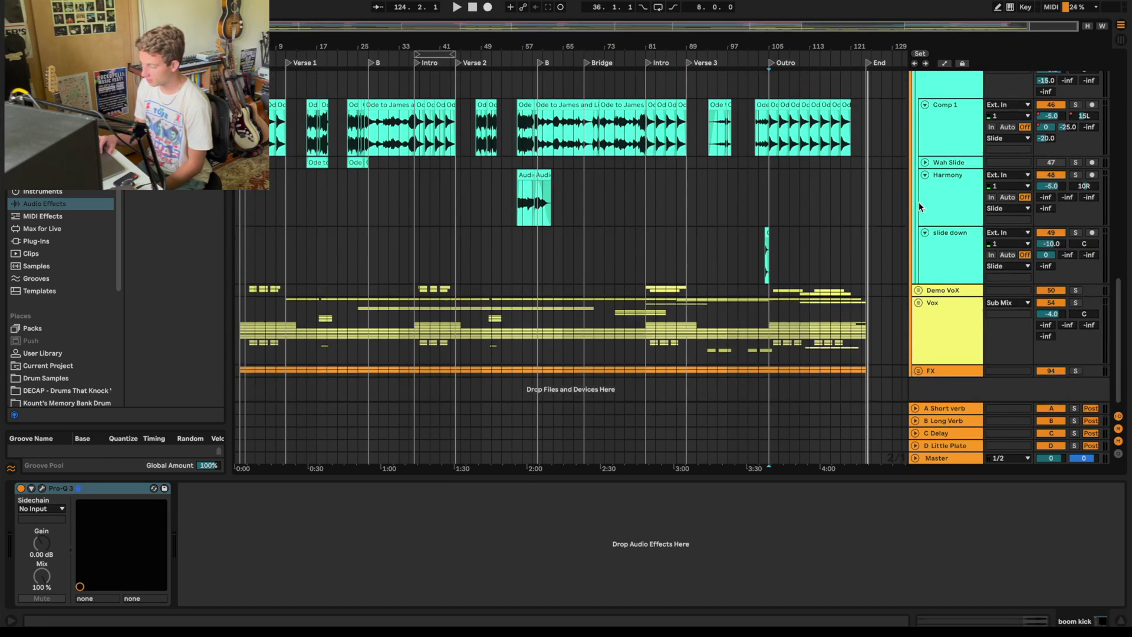
pyautogui.scroll(5, 962, 152)
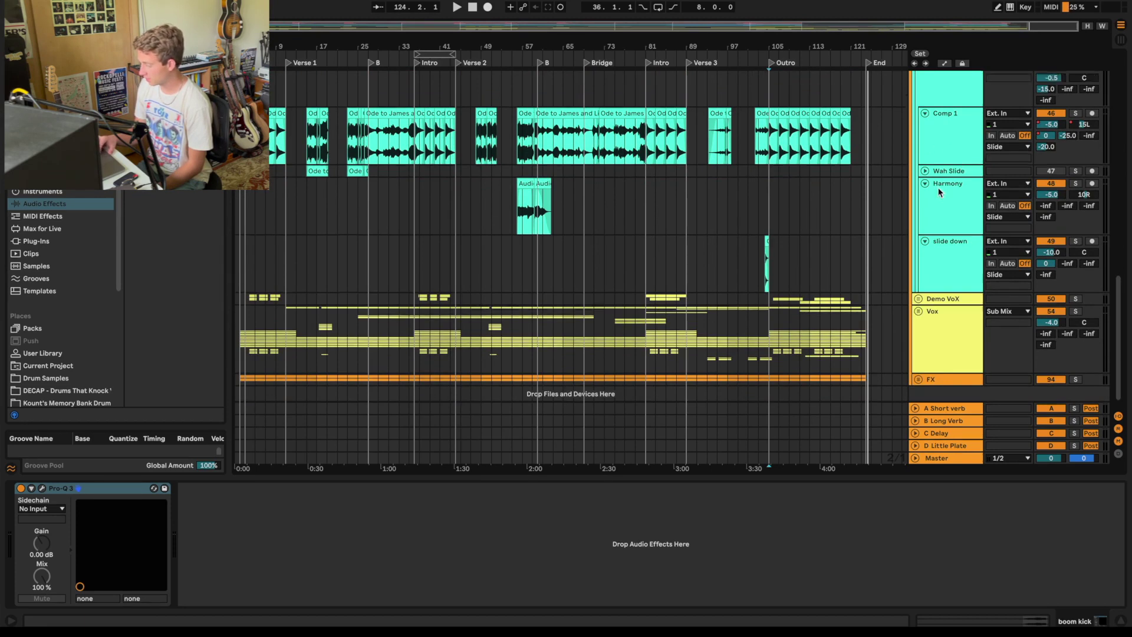
pyautogui.click(967, 177)
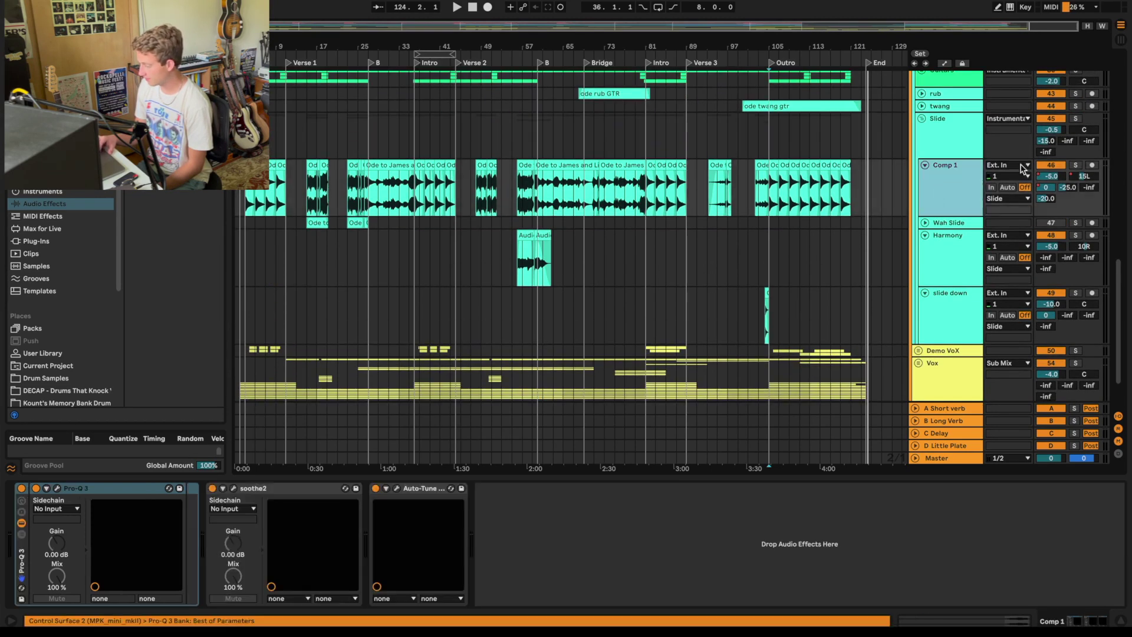
# - Solo the Slide group, listen from shortly before the second B section almost to the Bridge, stop playback, and take it out of solo
pyautogui.click(1075, 118)
pyautogui.click(511, 62)
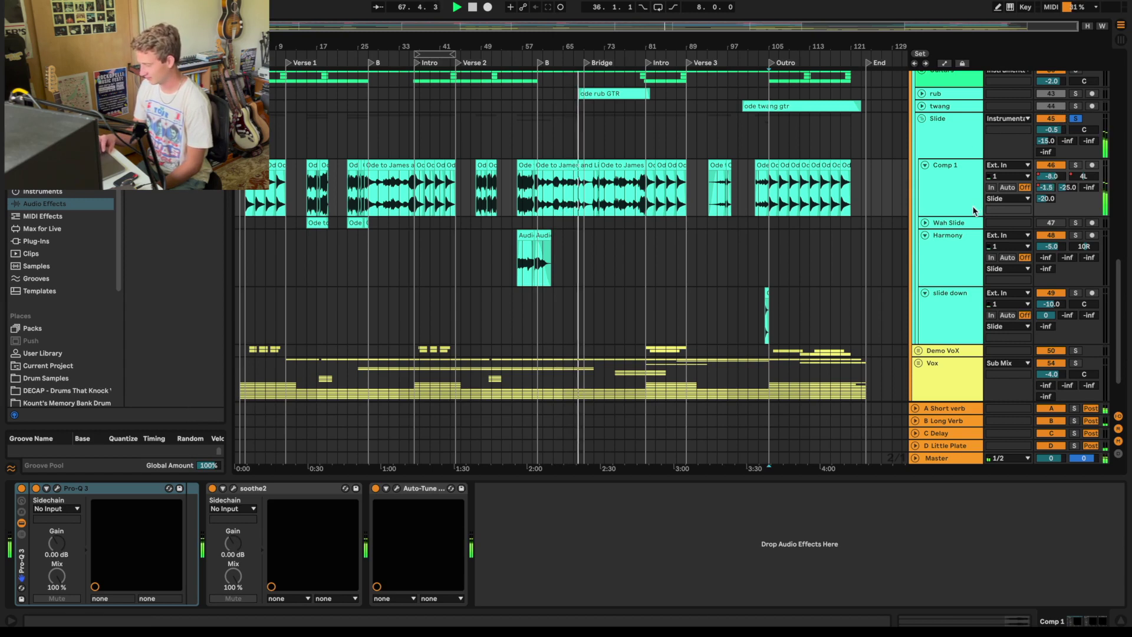
pyautogui.press('space')
pyautogui.click(1075, 119)
# - Fold the Slide group and unfold the Vox group to show its lead vocal and ad lib tracks
pyautogui.click(833, 119)
pyautogui.press('Left')
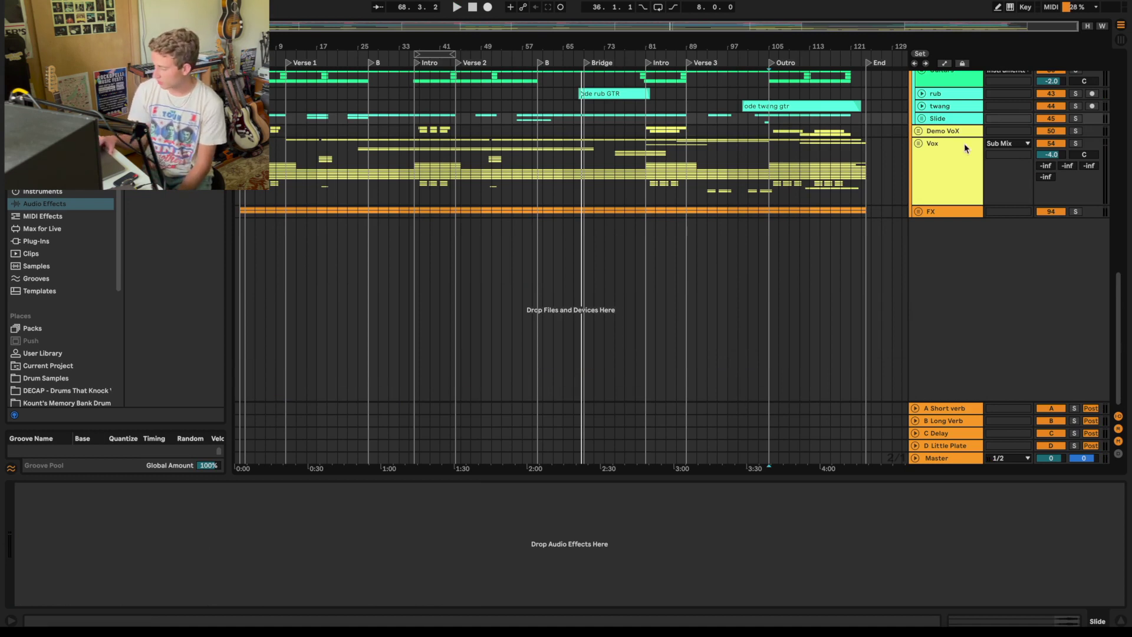
pyautogui.click(918, 143)
pyautogui.scroll(-5, 746, 188)
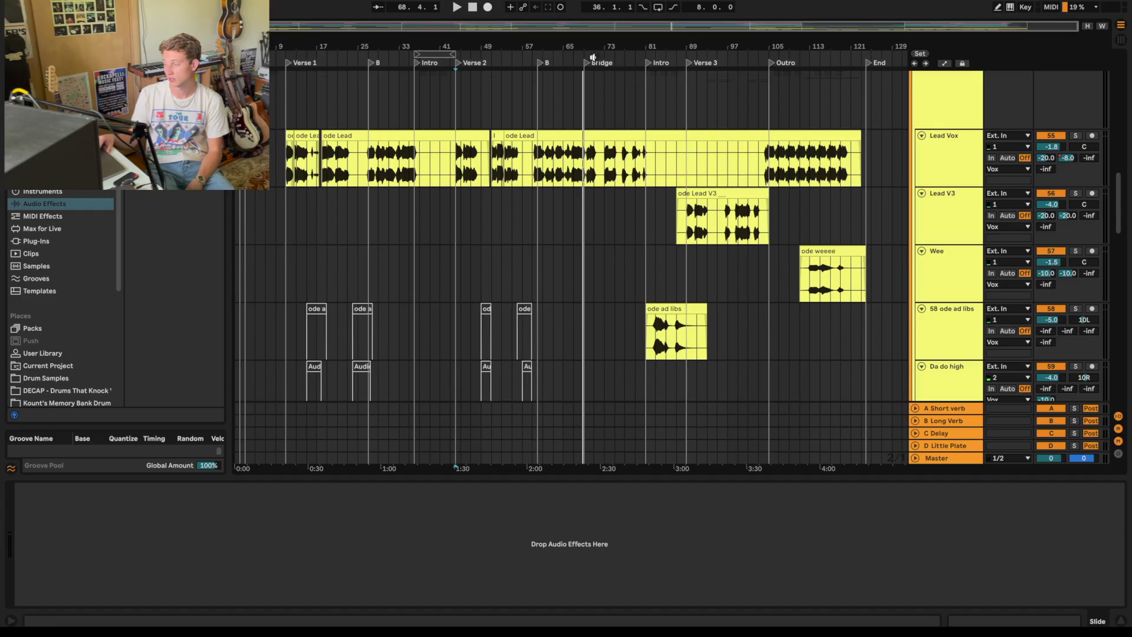
# - Play the full mix from the Bridge marker and zoom in on the Bridge's Lead Vox clips while listening
pyautogui.click(586, 63)
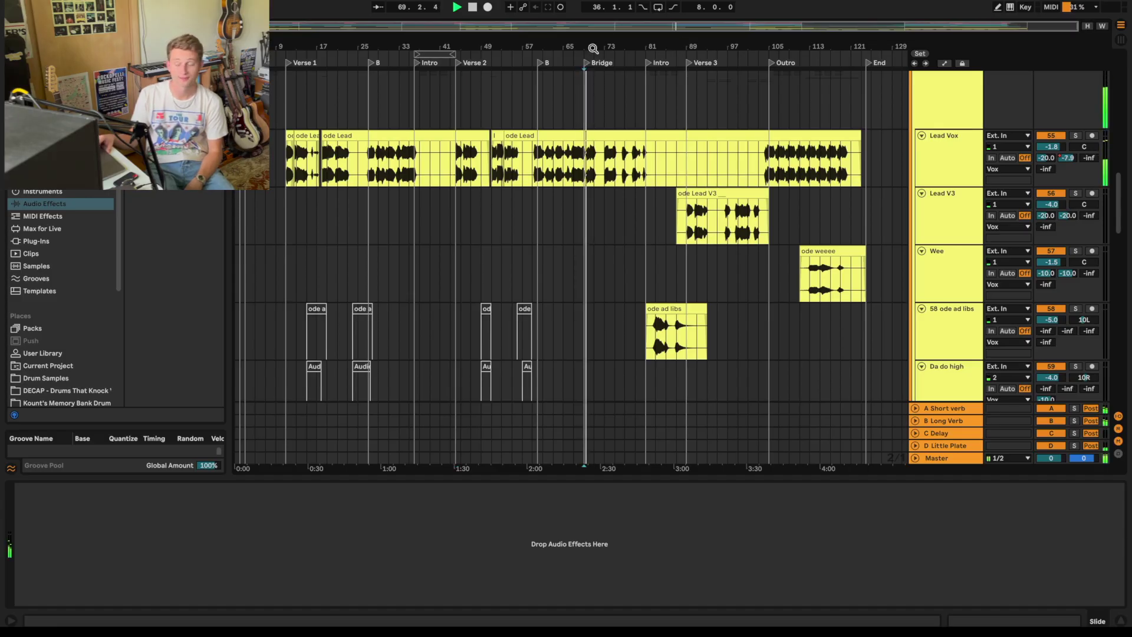
pyautogui.moveTo(603, 31); pyautogui.dragTo(593, 187)
pyautogui.hscroll(5, 593, 187)
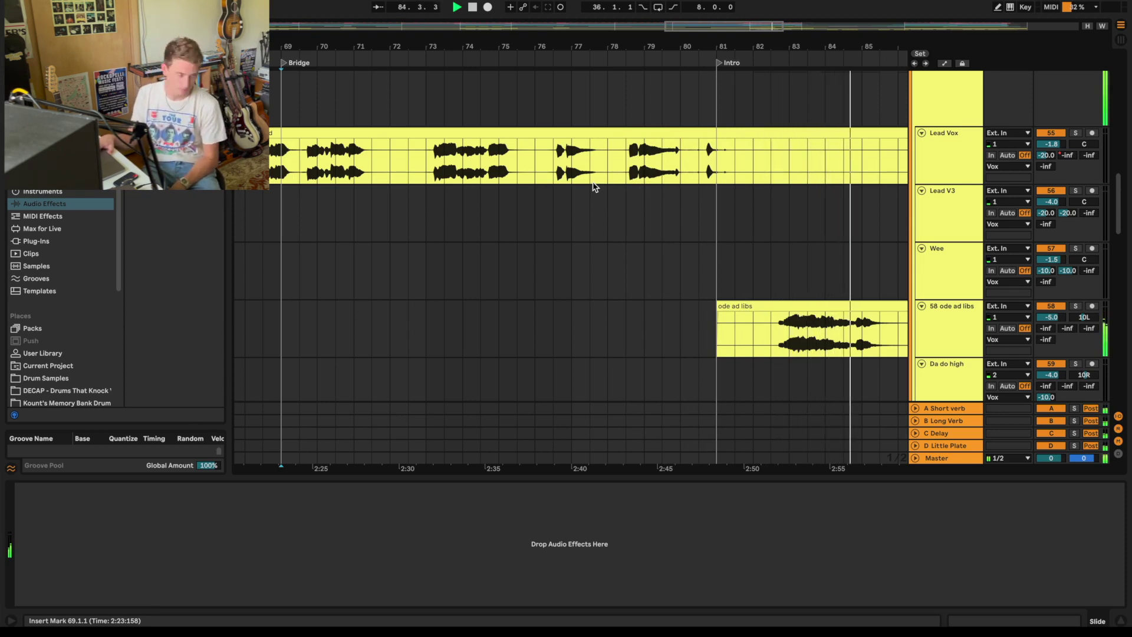
# - Stop playback, replay a moment near bar 78 of the Bridge, and zoom back out to the whole arrangement
pyautogui.press('space')
pyautogui.click(627, 50)
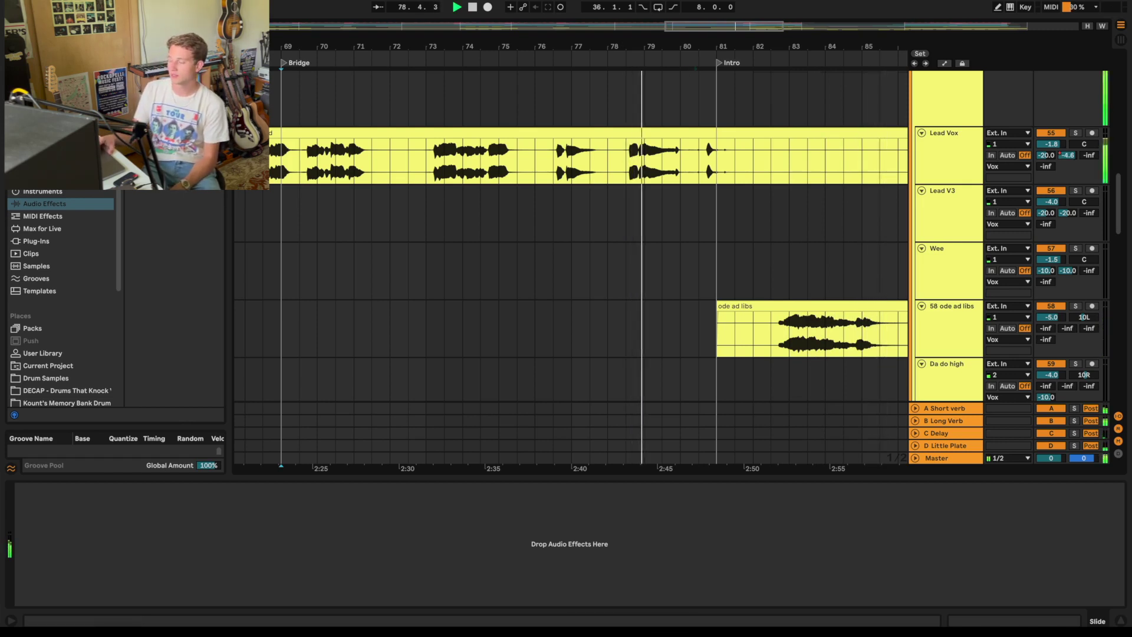
pyautogui.moveTo(614, 47); pyautogui.dragTo(631, 46)
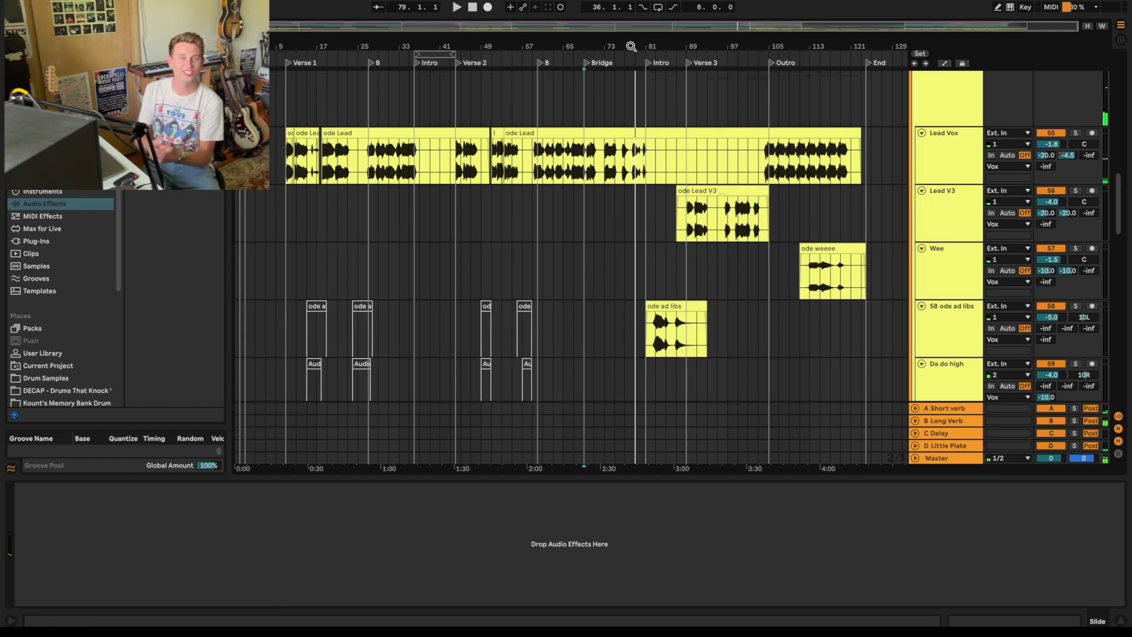